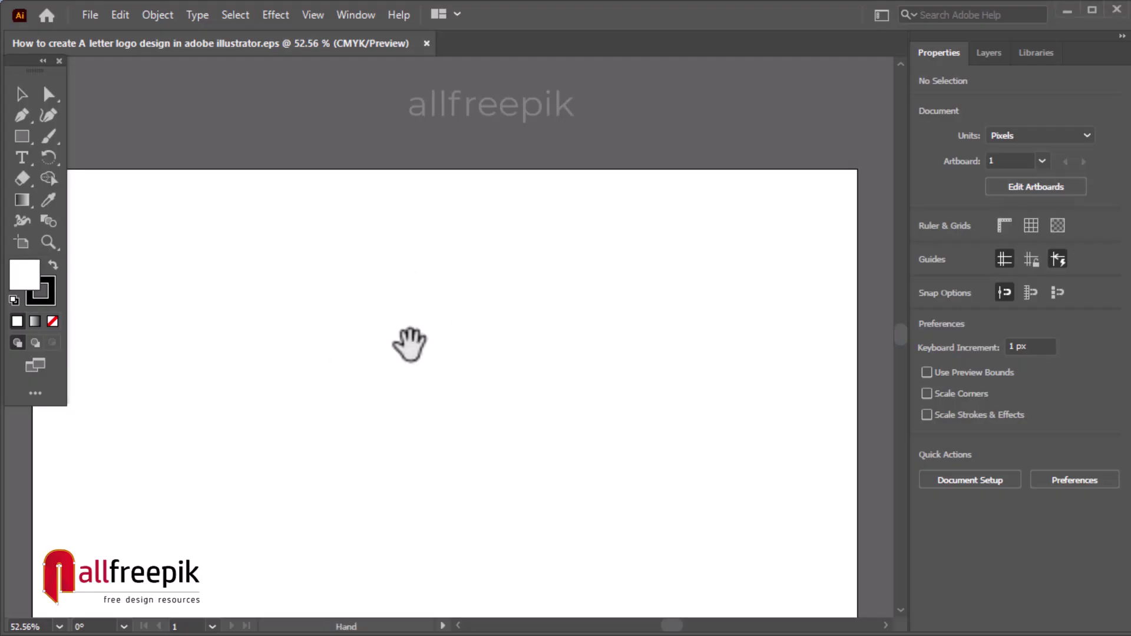
Create a 3-point star (a triangle) on the artboard with the Star tool.
left_click_drag(409, 341, 429, 281)
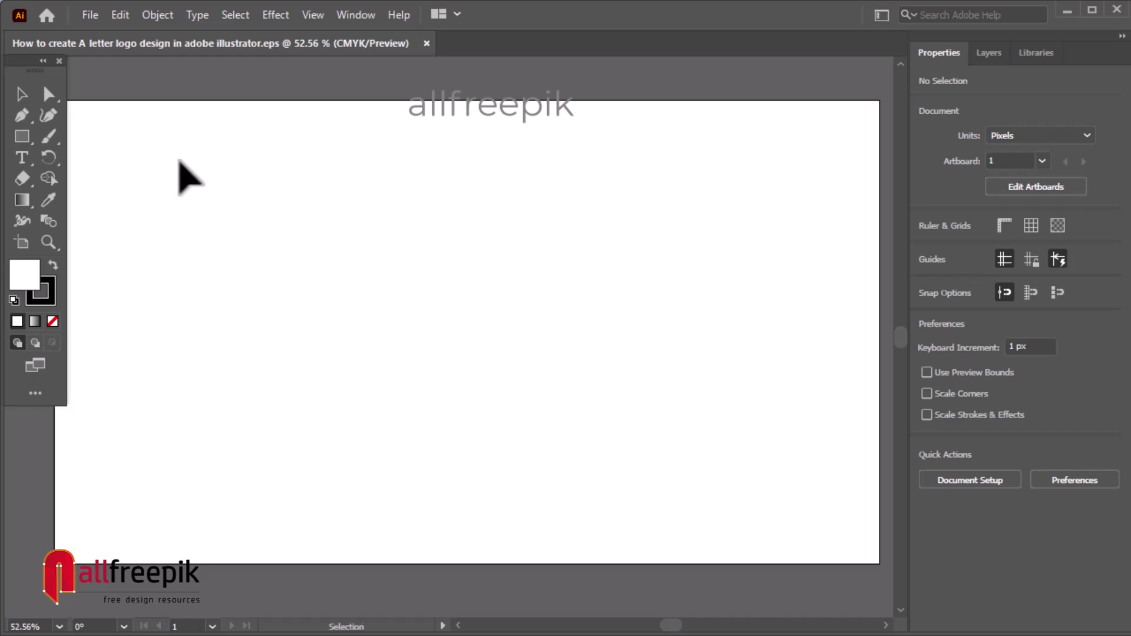
left_click(23, 141)
right_click(24, 141)
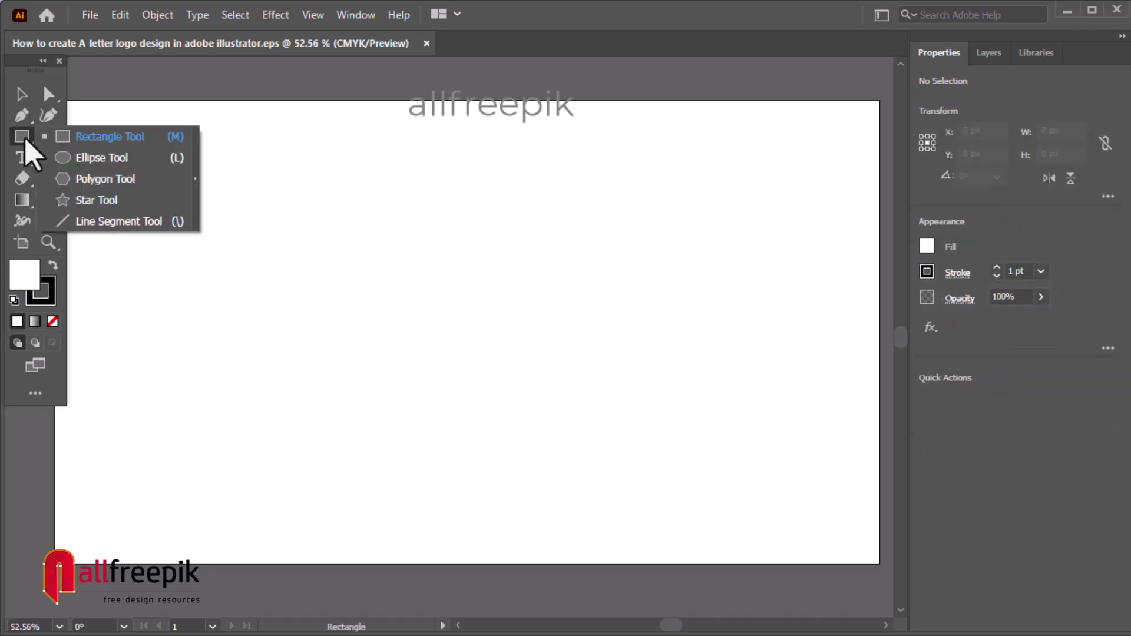
left_click(70, 201)
left_click(354, 248)
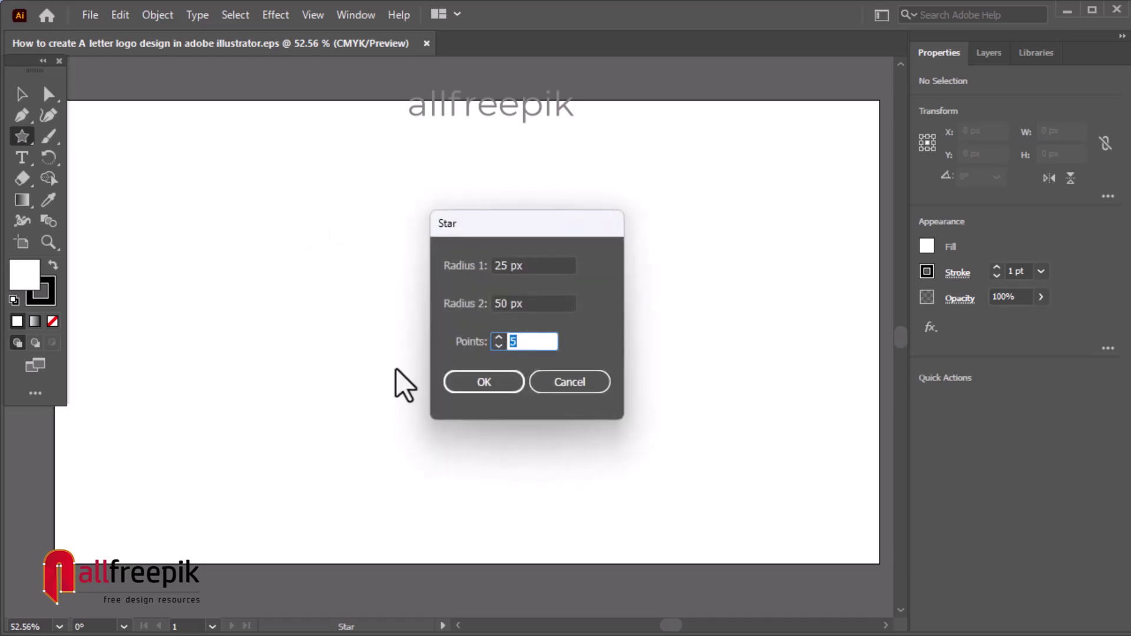
type("3")
left_click(501, 389)
Rotate the triangle 180° and enlarge it to about 405 × 351 px.
left_click(22, 95)
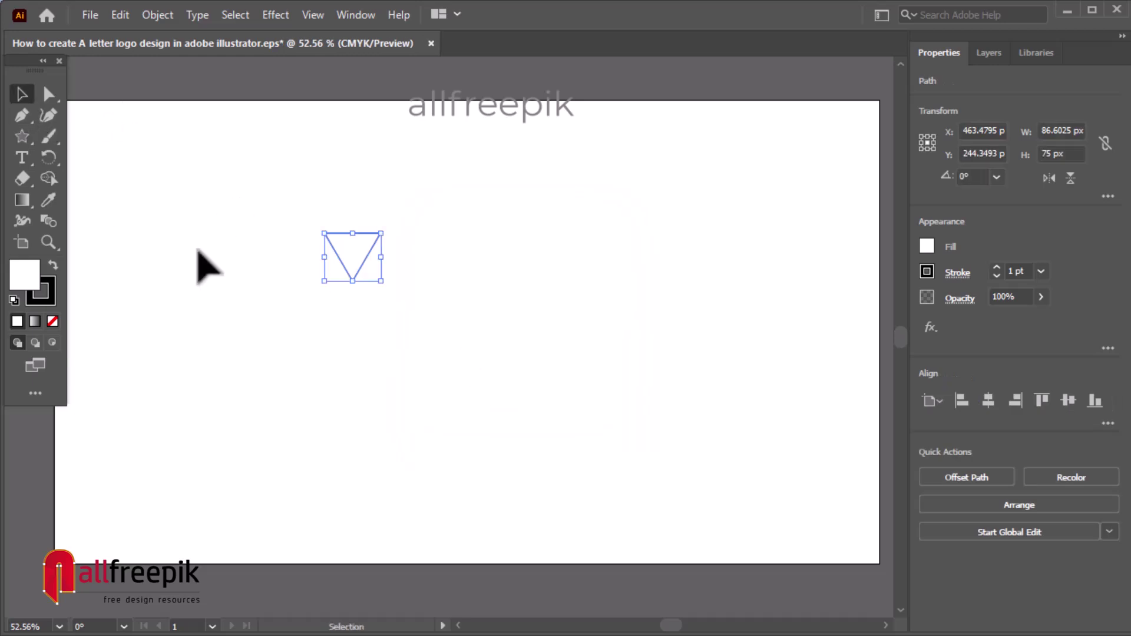
left_click_drag(392, 288, 311, 222)
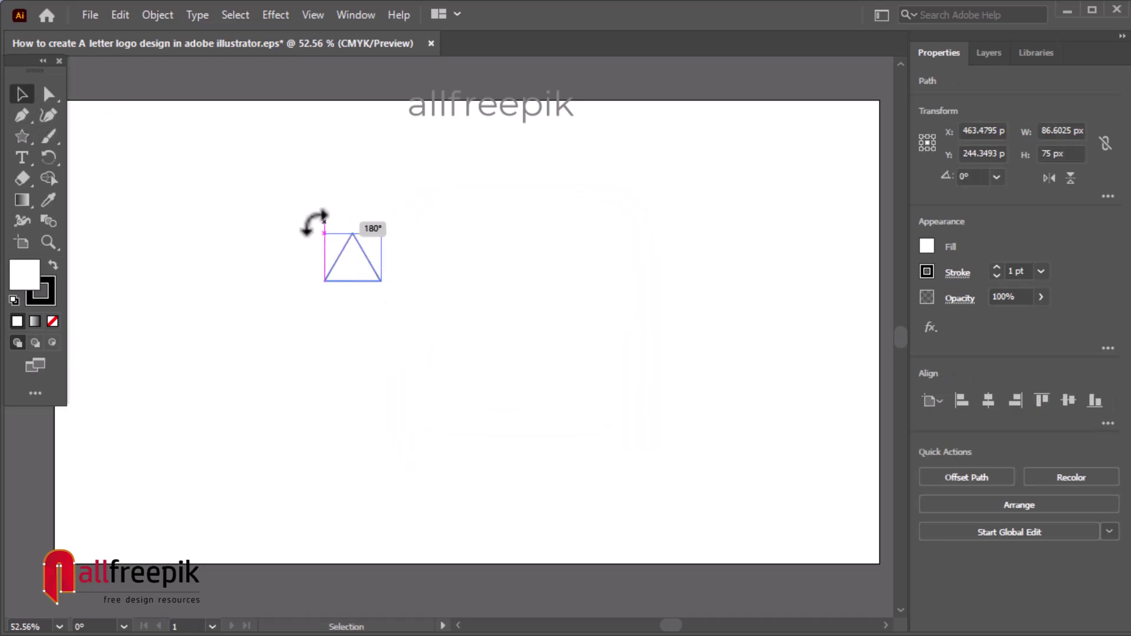
left_click_drag(353, 282, 388, 466)
mouse_move(434, 361)
left_mouse_down()
mouse_move(462, 321)
mouse_move(457, 306)
left_mouse_up()
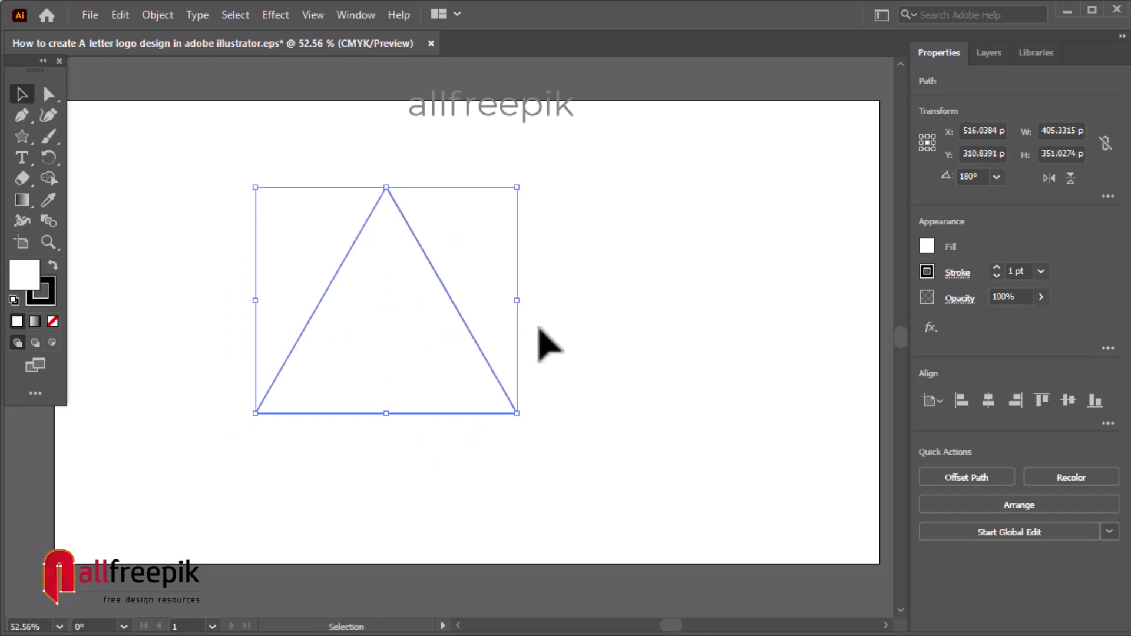
left_click(538, 341)
Paste a triangle copy in front, shrink it to about 180 × 156 px on the shared base, and select both.
left_click(437, 275)
left_click(156, 14)
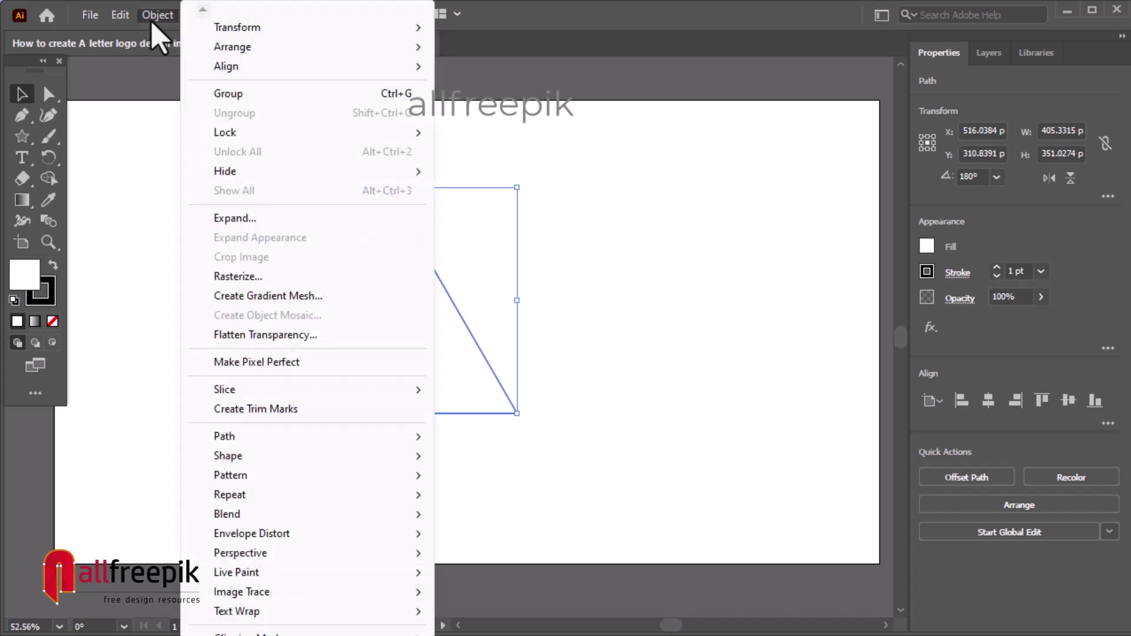
left_click(152, 100)
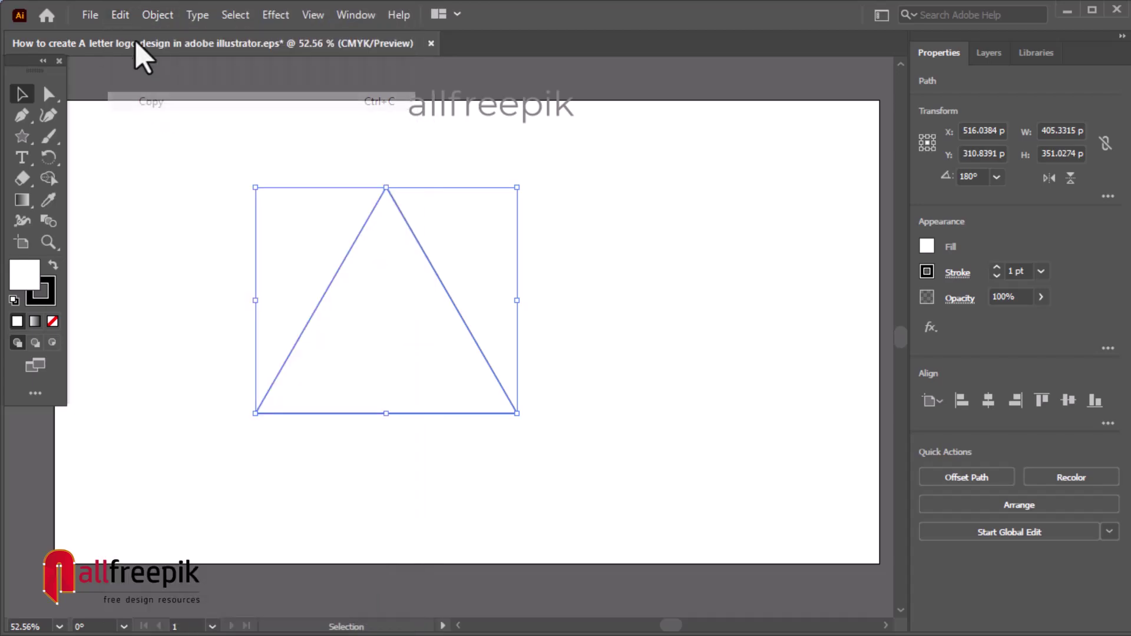
left_click(121, 17)
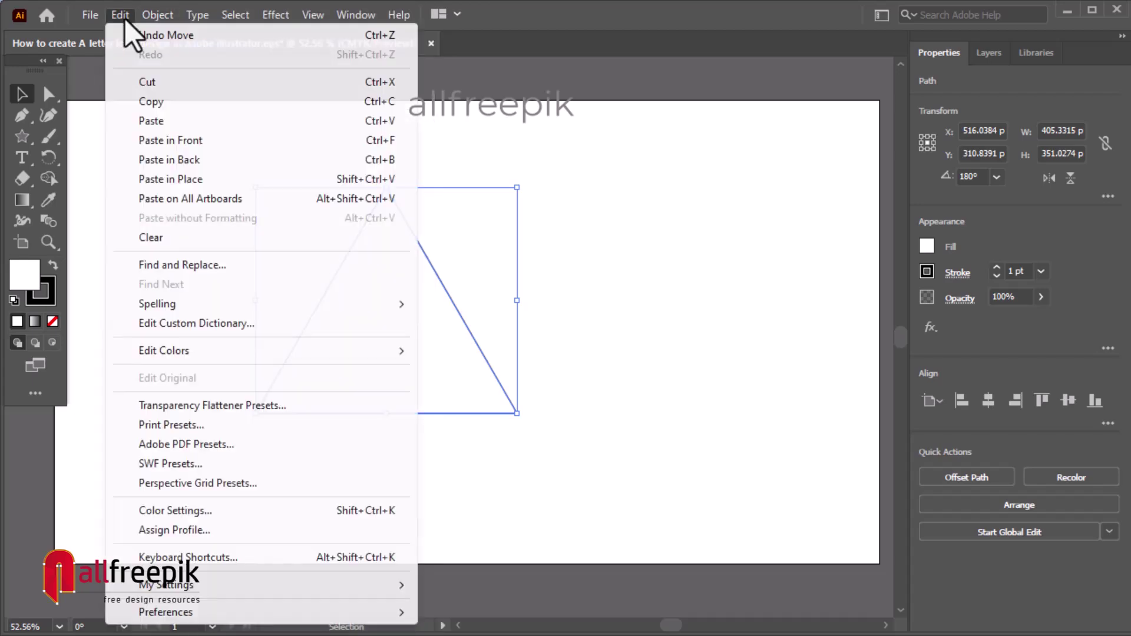
left_click(181, 142)
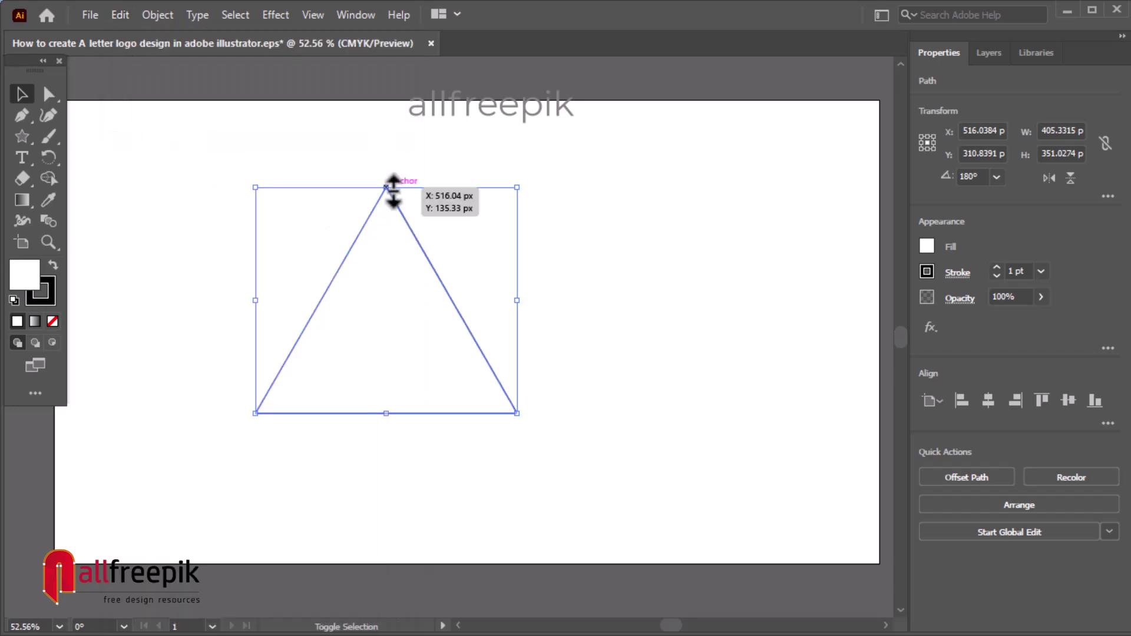
left_click_drag(387, 187, 402, 319)
left_click(530, 236)
left_click_drag(512, 217, 270, 472)
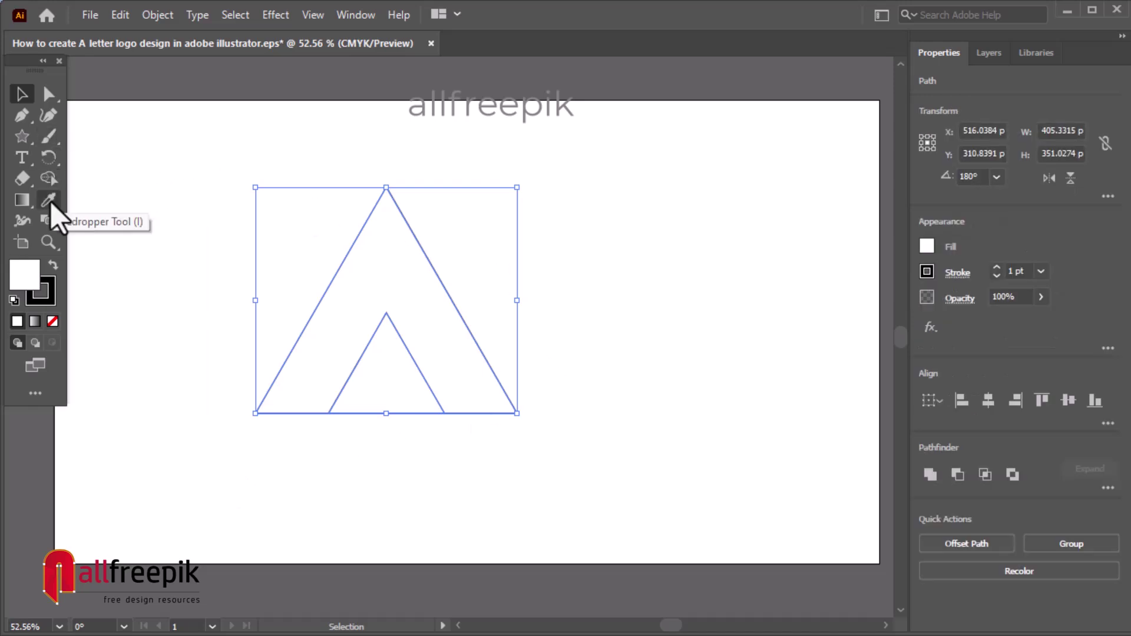
Round every corner of both triangles to about 16.87 px with the live corner widget.
left_click(49, 95)
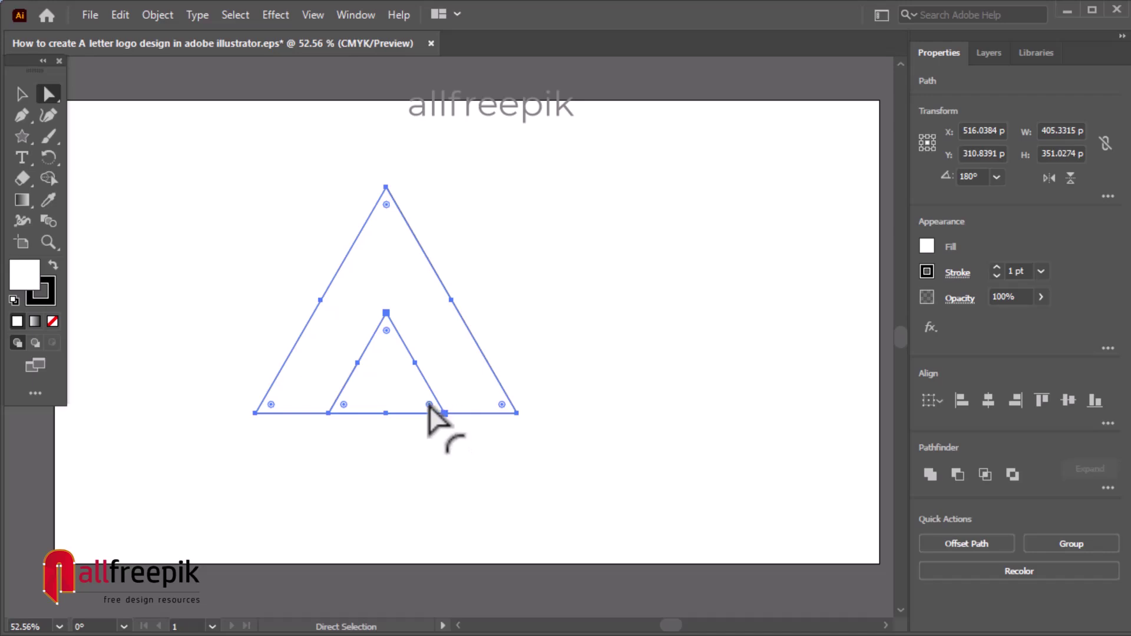
left_click_drag(429, 406, 425, 402)
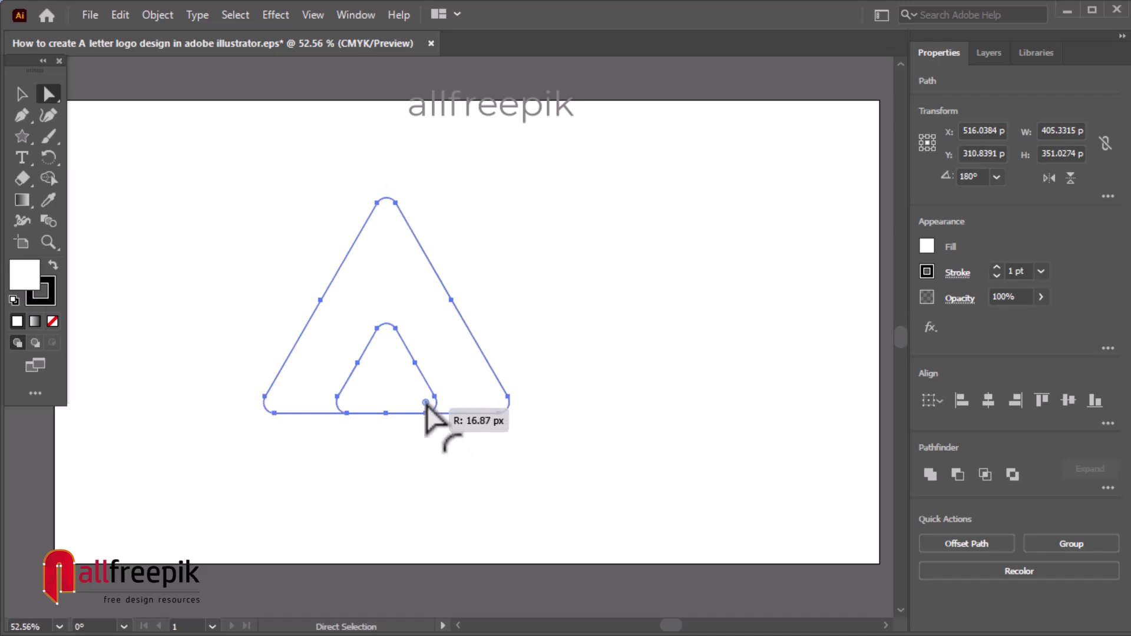
left_click_drag(426, 403, 425, 403)
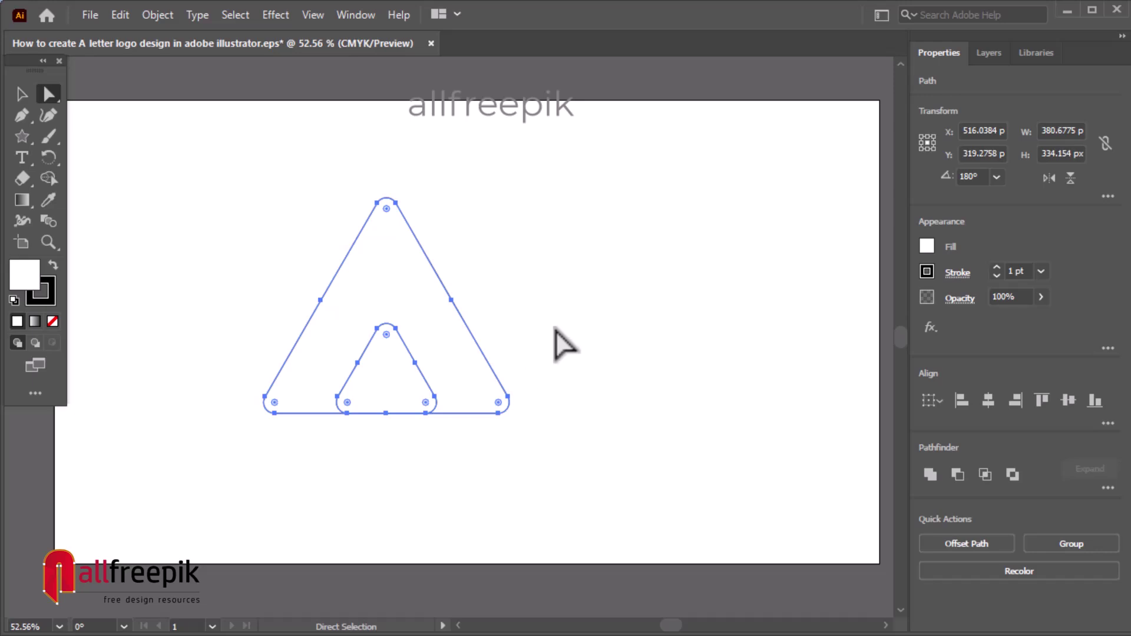
left_click(564, 344)
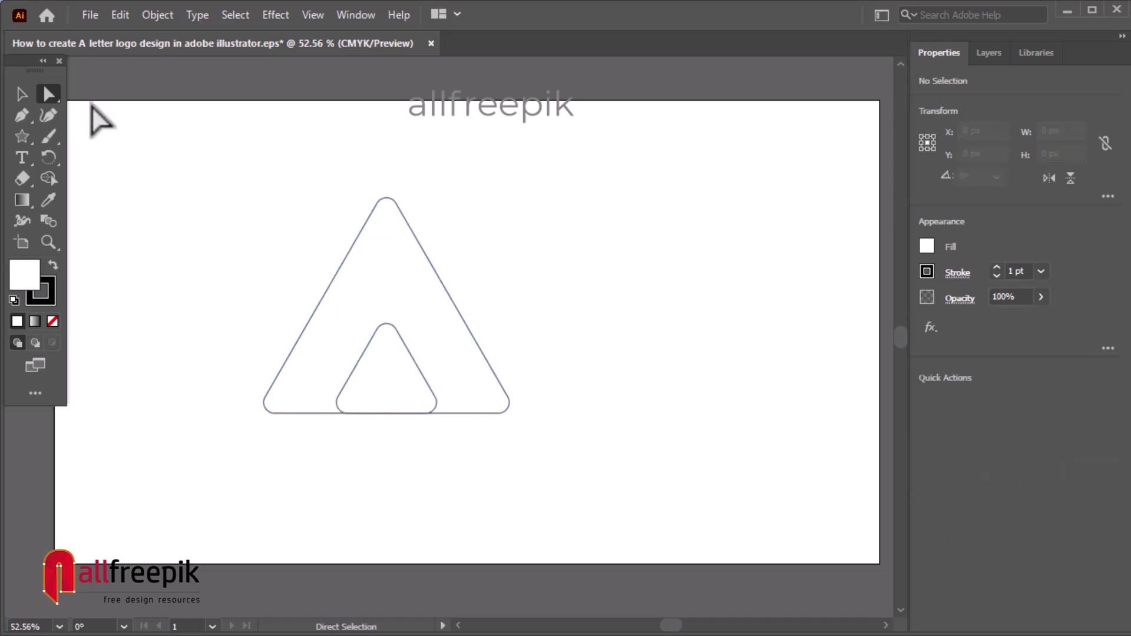
Use Shape Builder to delete the inner triangle and its base, leaving an A outline.
key("v")
left_click_drag(189, 217, 483, 433)
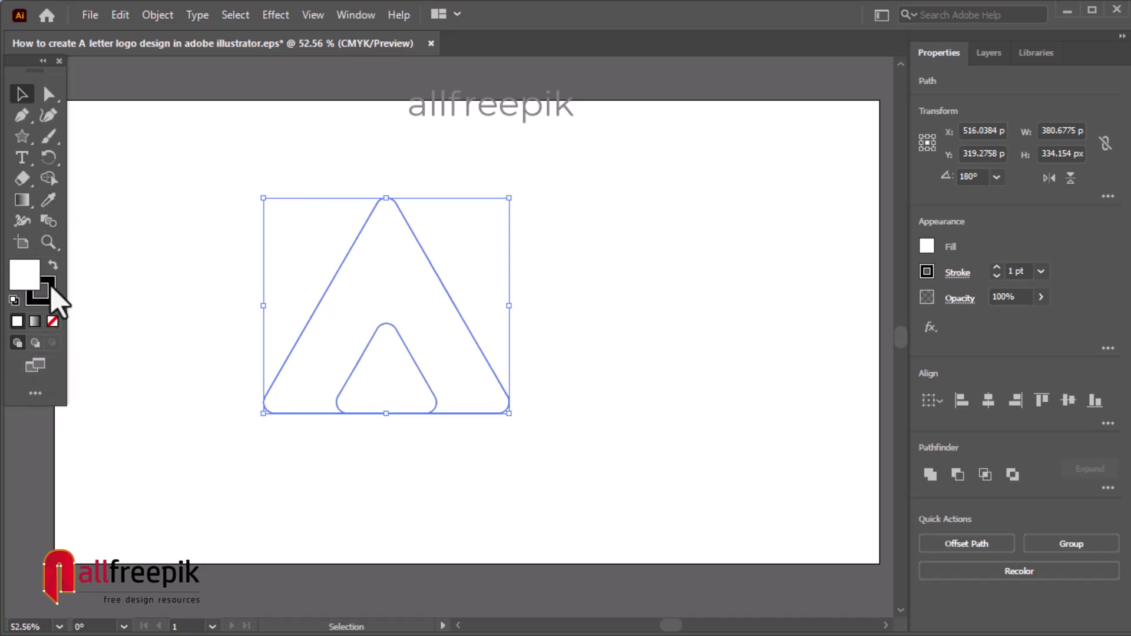
left_click(49, 178)
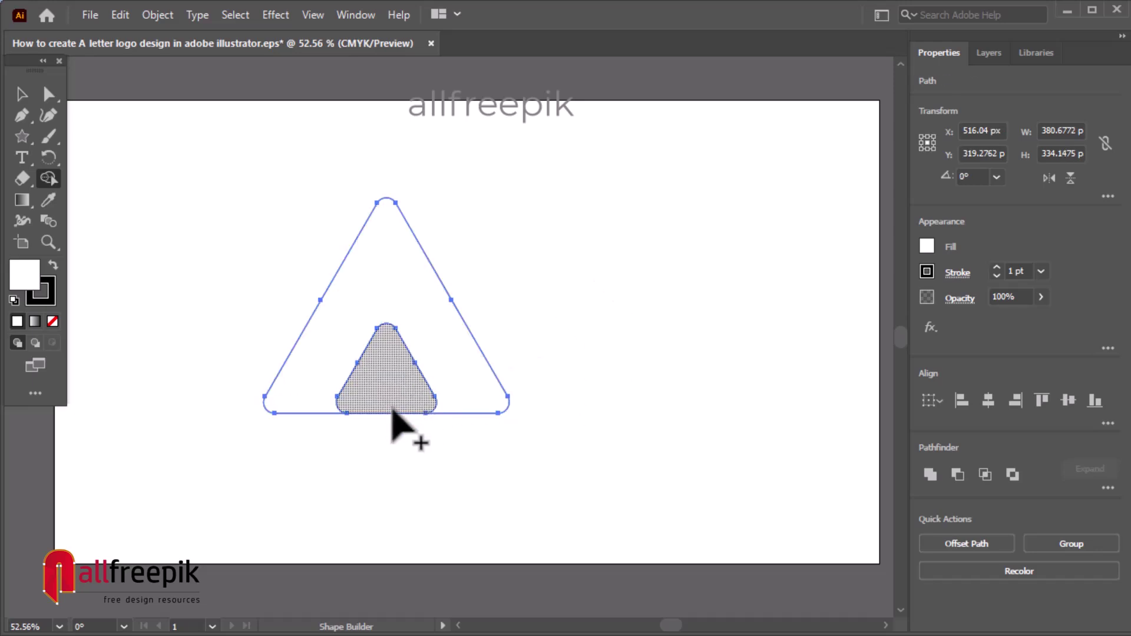
left_click(379, 390)
left_click_drag(379, 389, 386, 428)
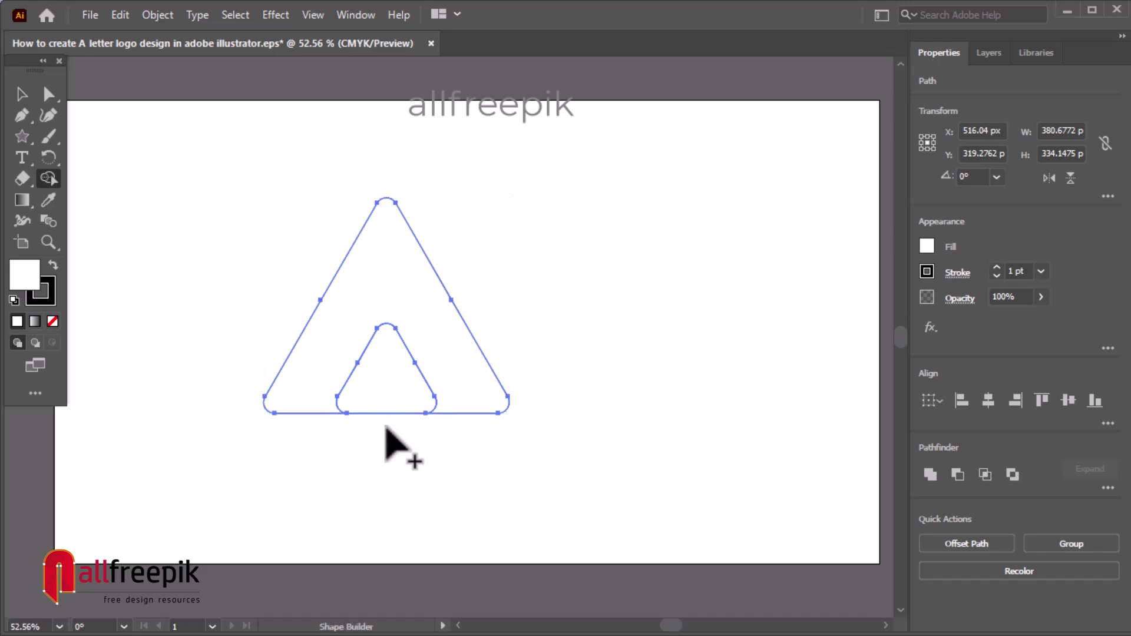
left_click(395, 390, "alt")
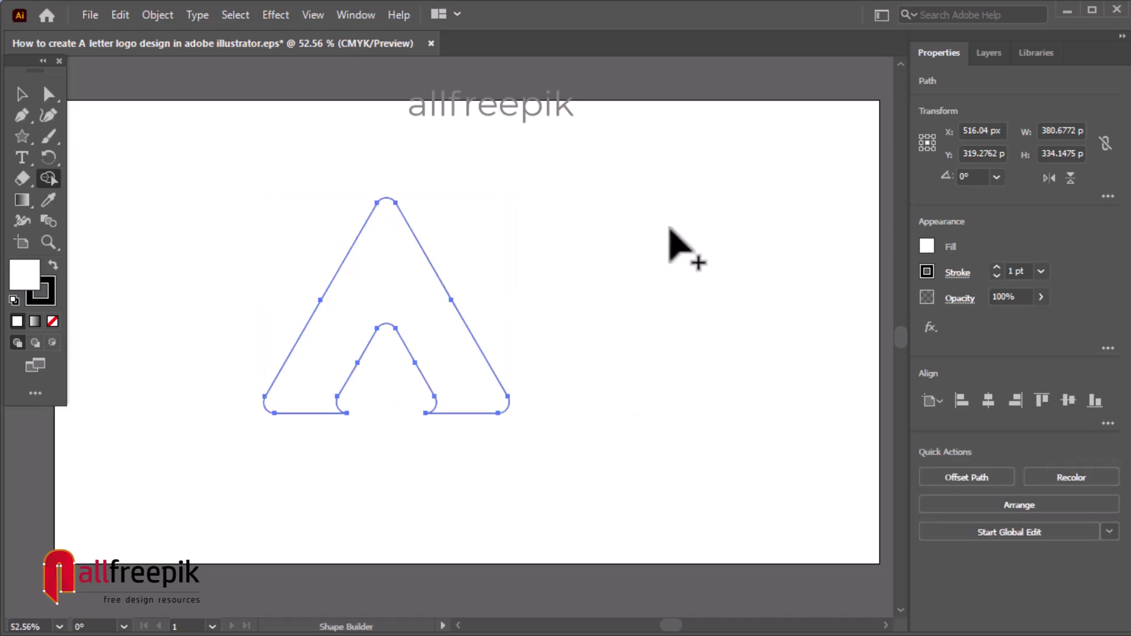
left_click(22, 94)
left_click(677, 235)
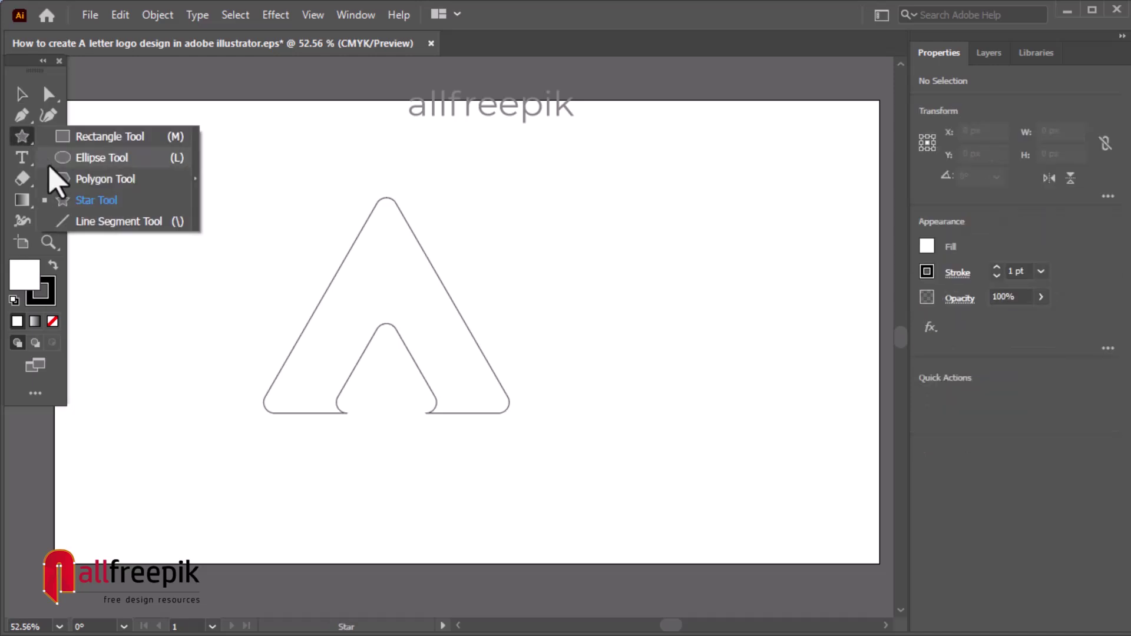
Draw a roughly 206.85 px circle over the A's apex with no fill and a 6 pt black stroke.
left_click_drag(22, 142, 58, 160)
left_click_drag(287, 158, 422, 282)
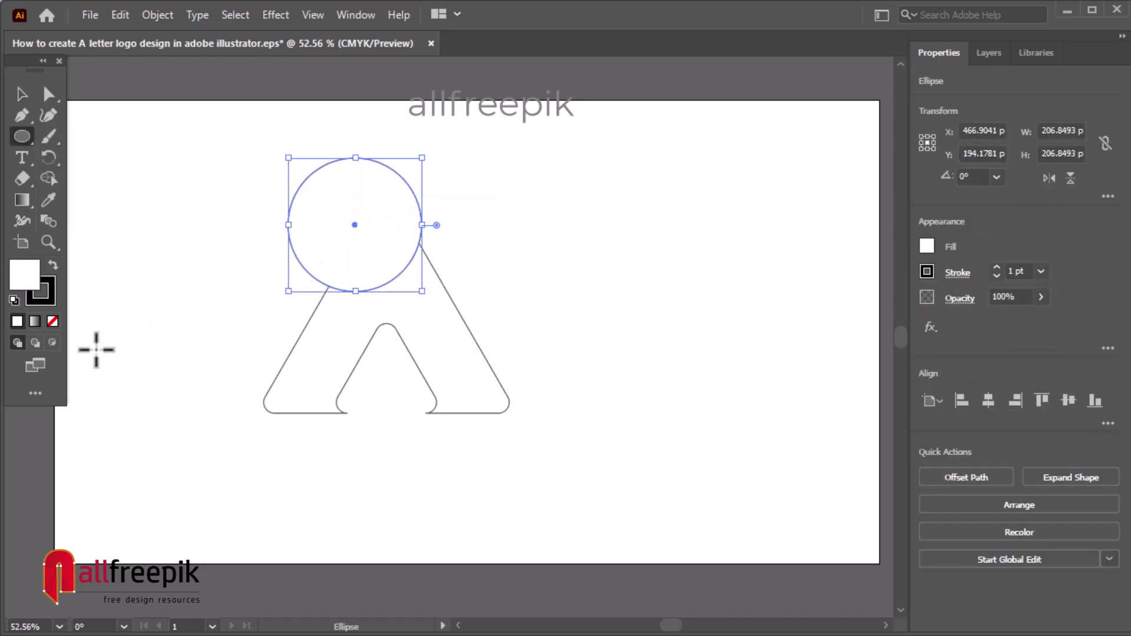
left_click(53, 321)
left_click(52, 301)
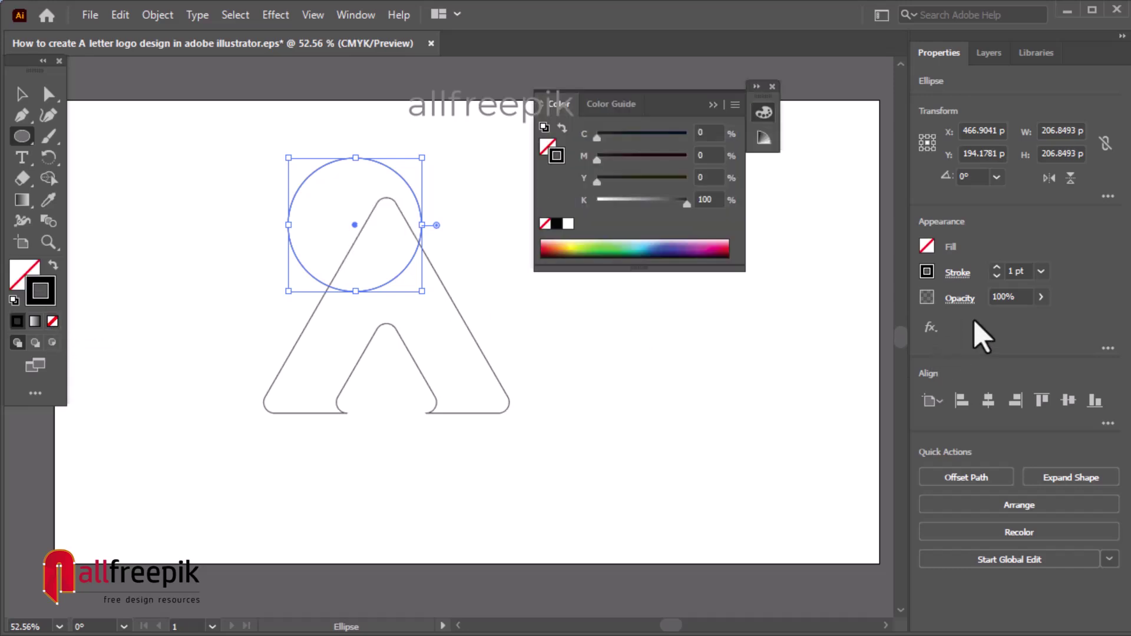
left_click(996, 268)
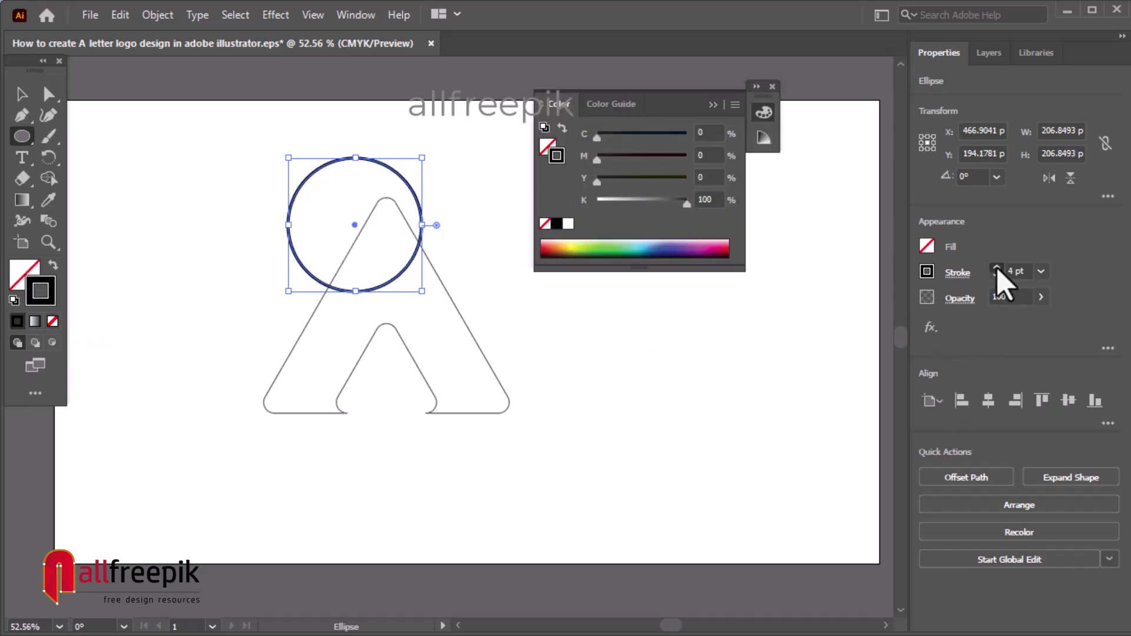
left_click(997, 268)
left_click(996, 268)
left_click(29, 94)
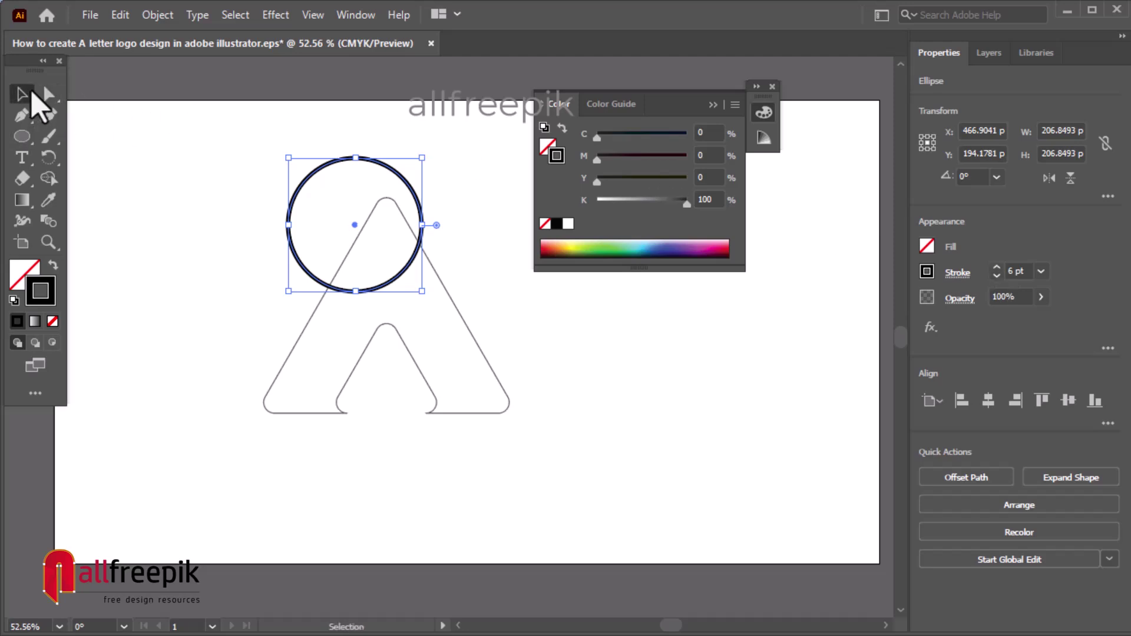
left_click(612, 361)
scroll(401, 241, "right", 2)
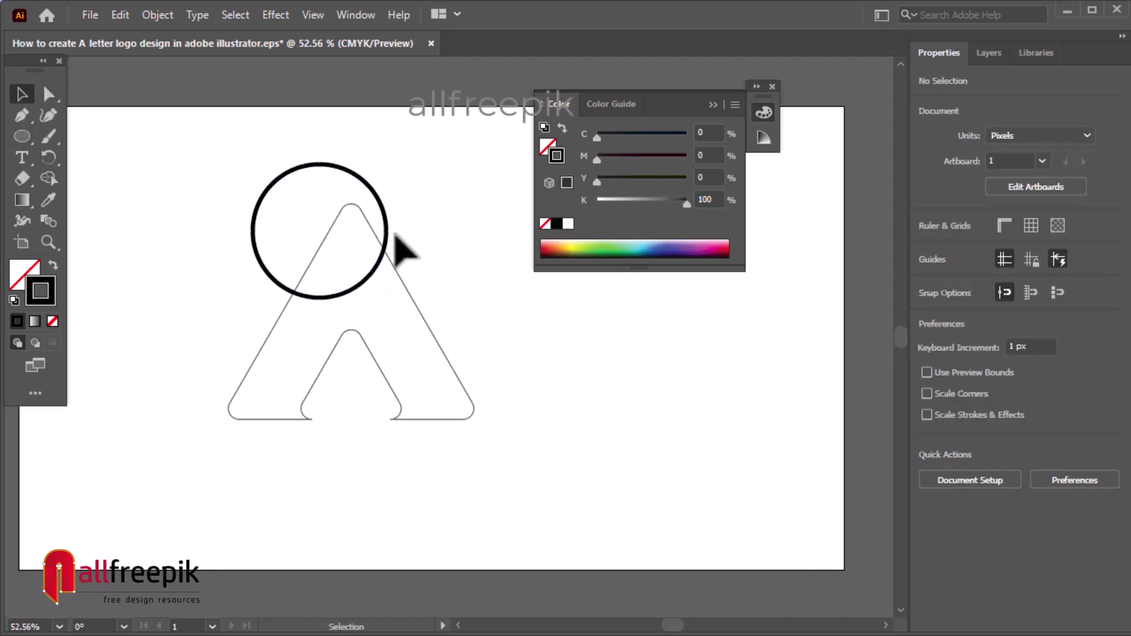
left_click(388, 232)
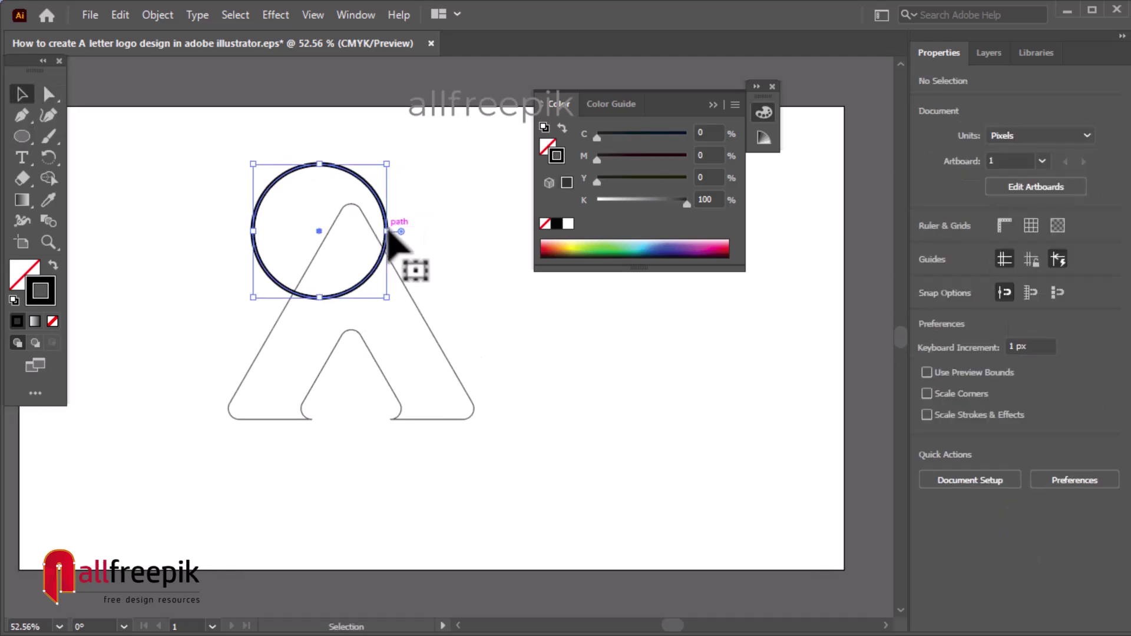
Paste a circle copy enlarged to about 325 px, and shrink the inner circle to about 193 px.
left_click(121, 16)
left_click(151, 99)
left_click(120, 16)
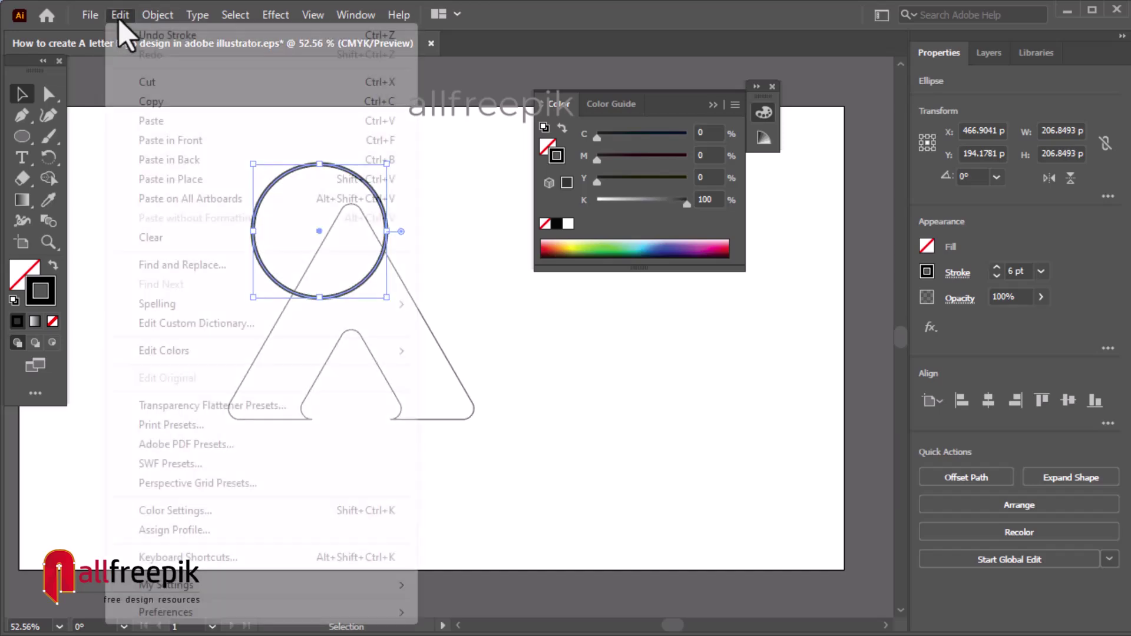
left_click(189, 145)
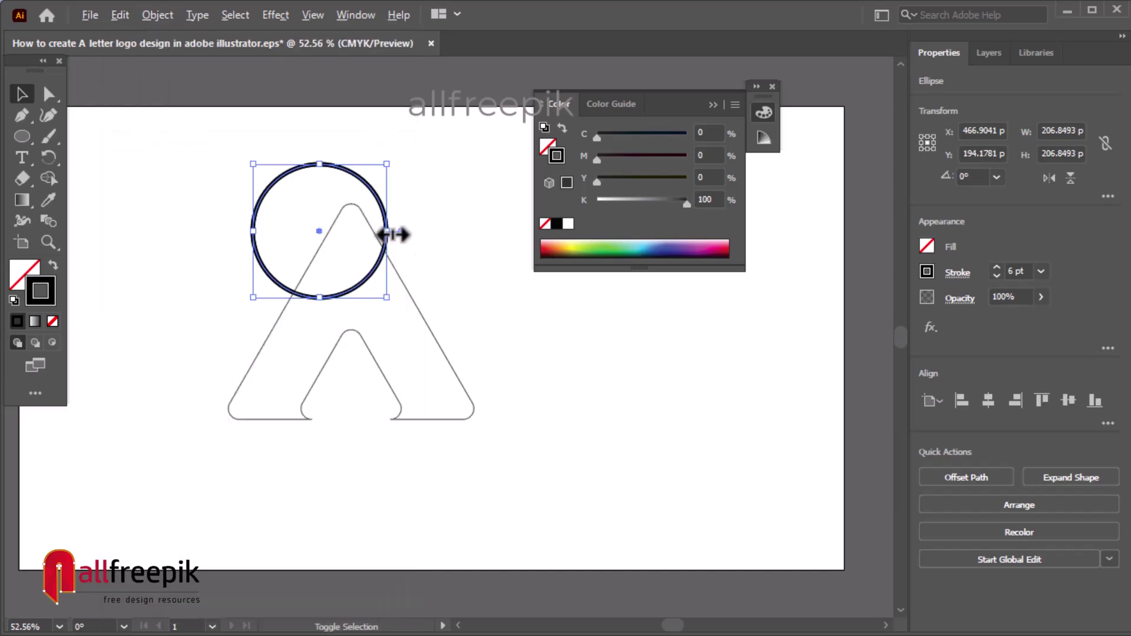
left_click_drag(394, 234, 429, 226)
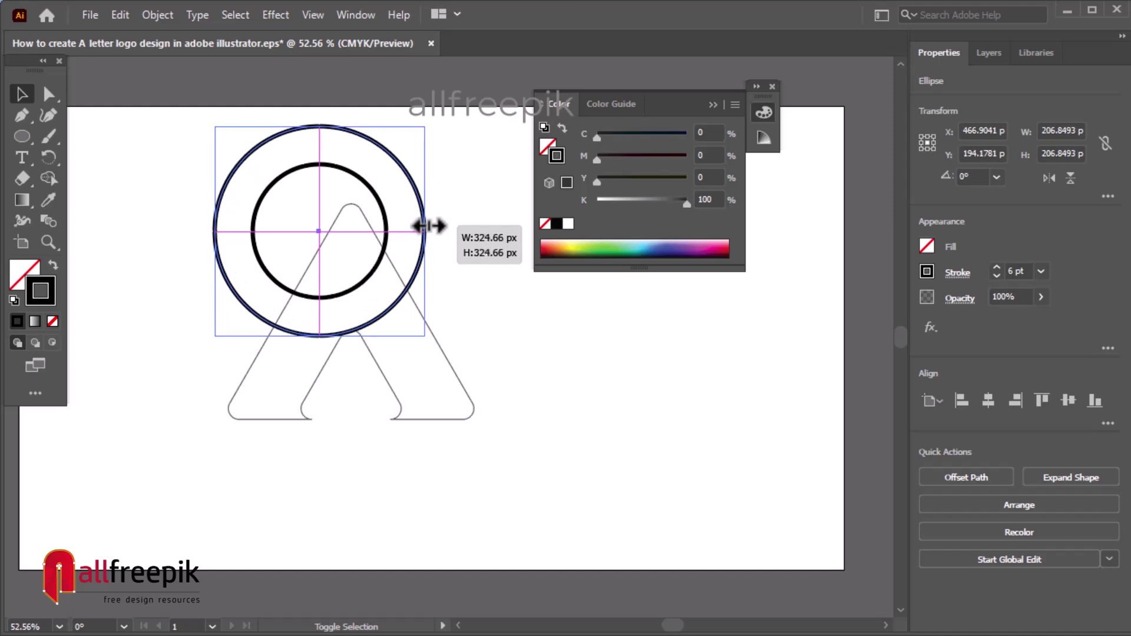
left_click(488, 222)
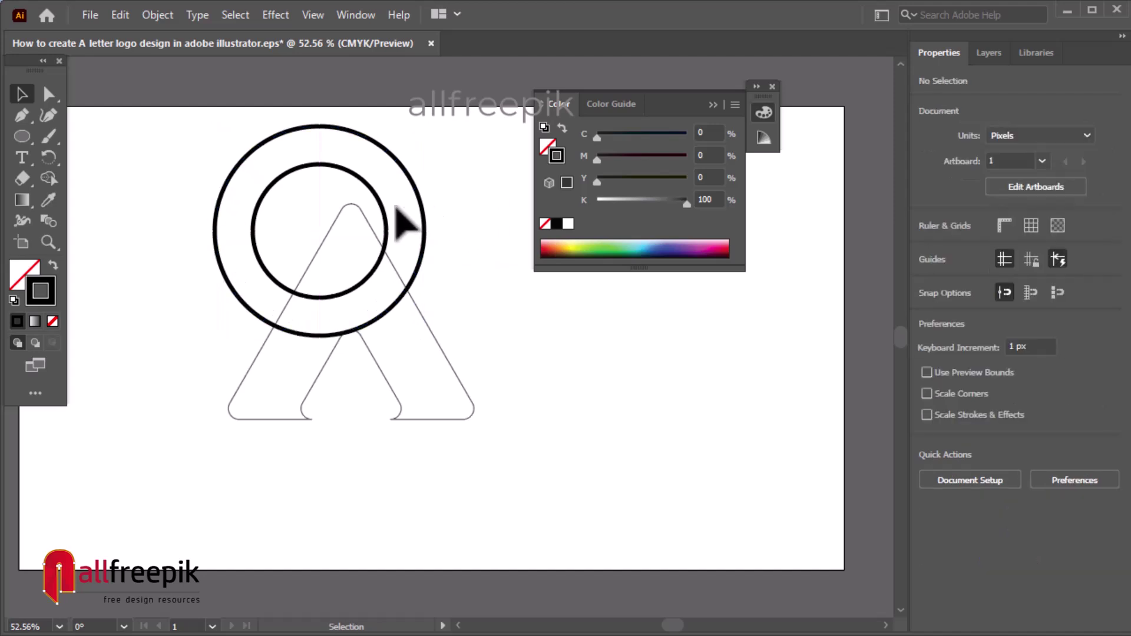
left_click(350, 284)
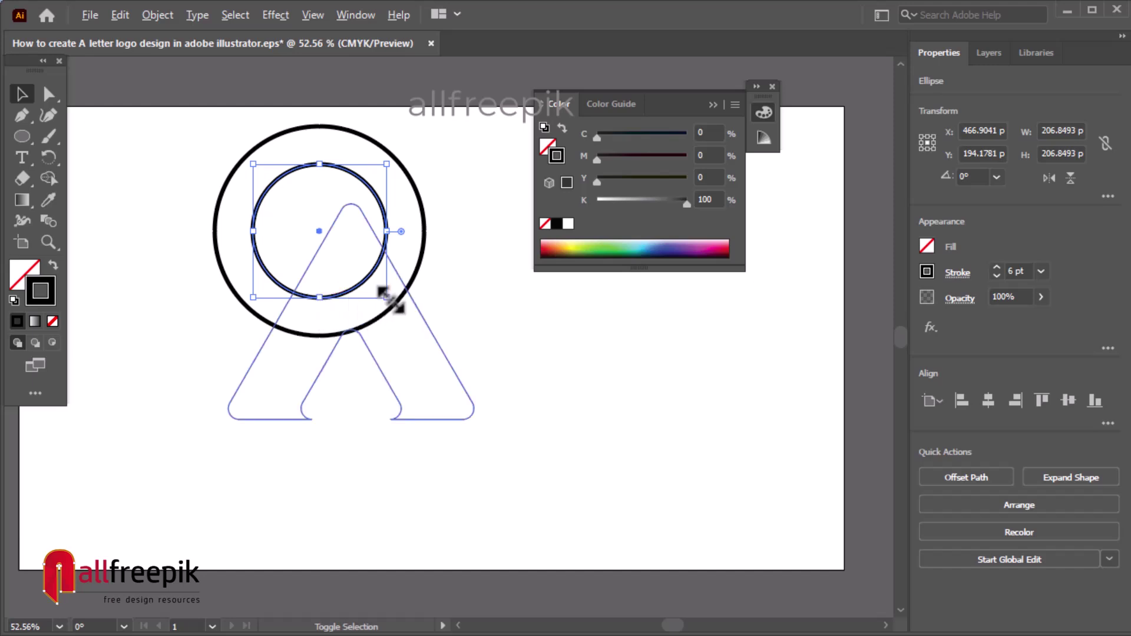
left_click_drag(386, 296, 377, 285)
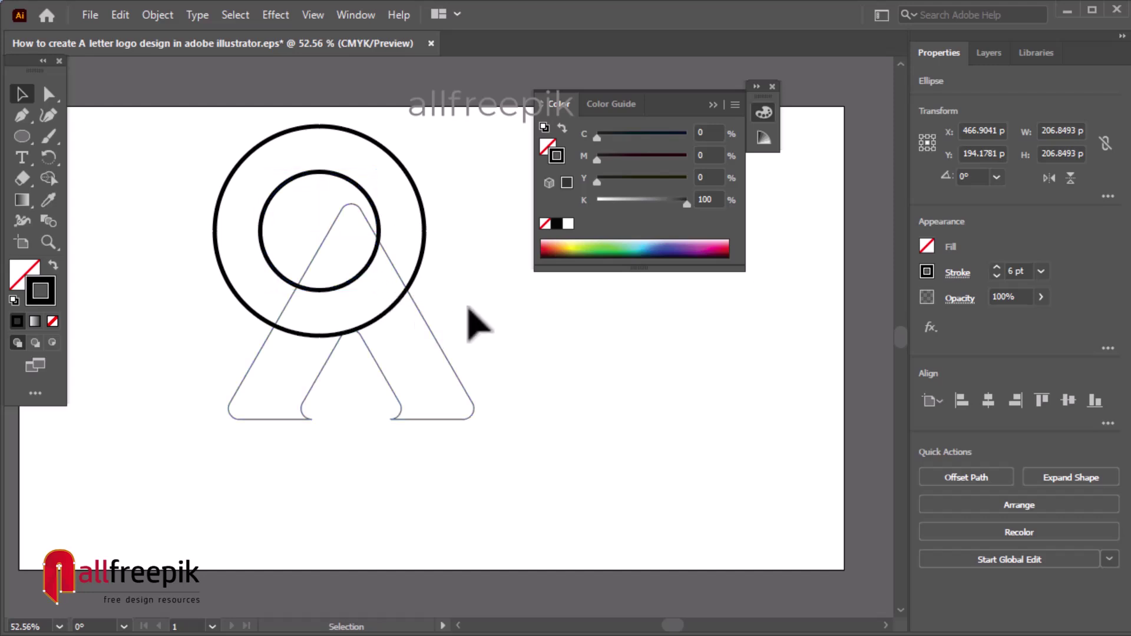
Paste another circle copy and try enlarging it, then undo the enlargement.
left_click(465, 318)
left_click(419, 274)
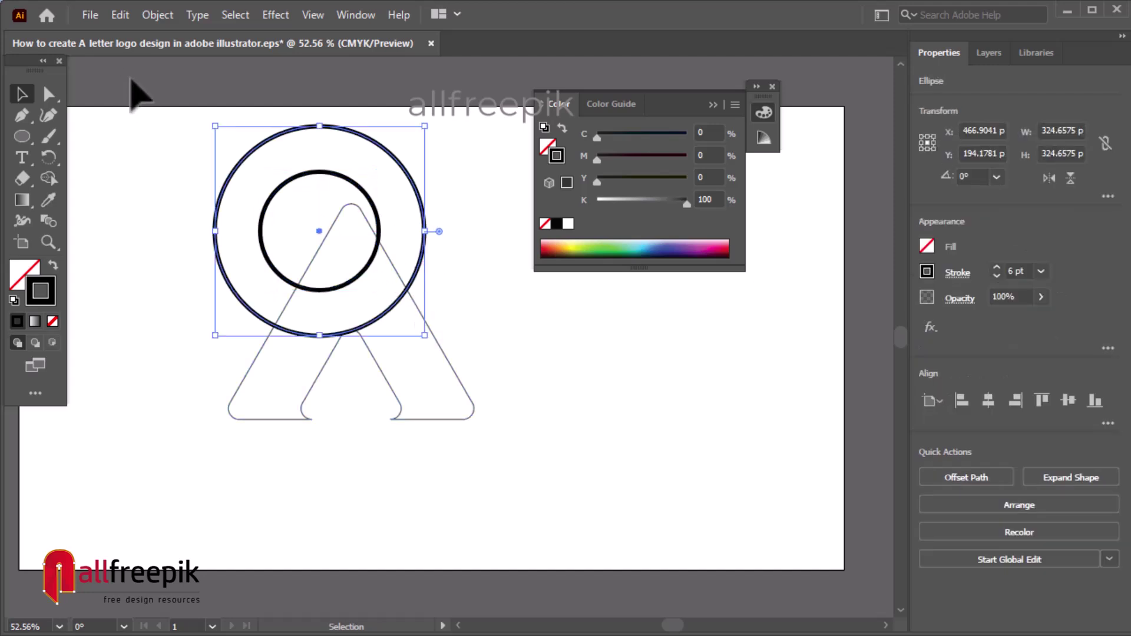
left_click(120, 14)
left_click(120, 15)
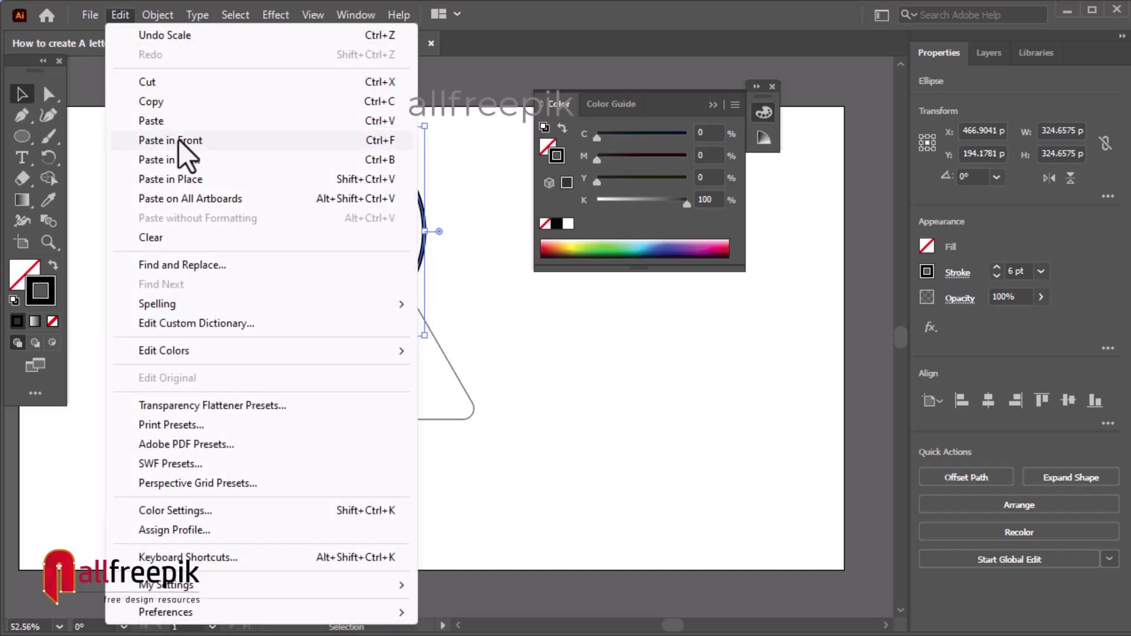
left_click(190, 140)
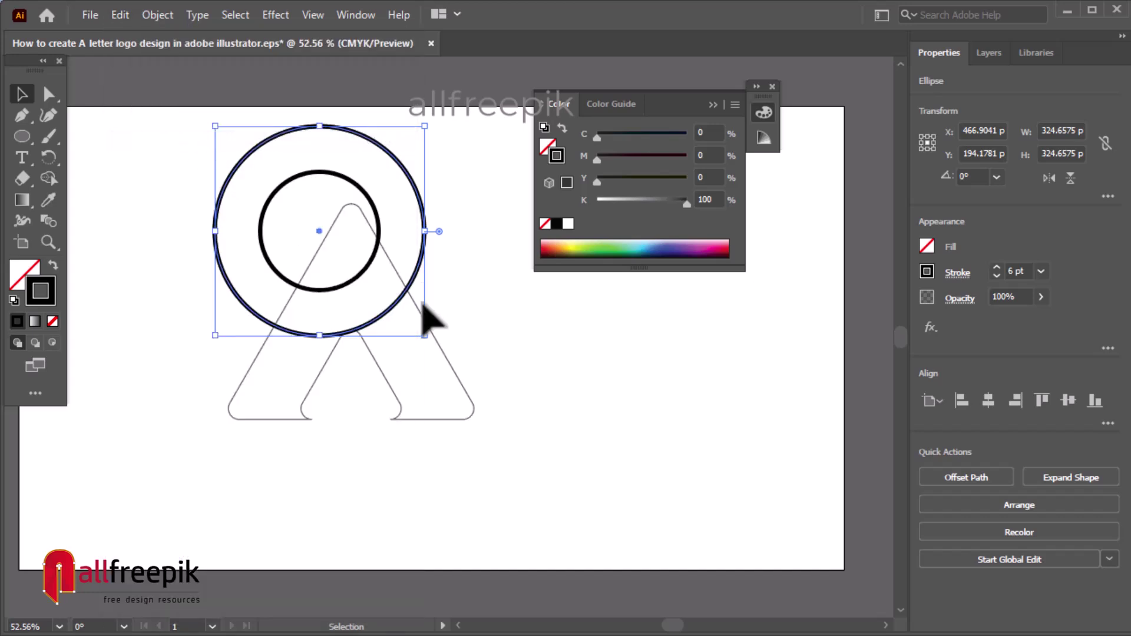
left_click(426, 335, "shift")
left_click(450, 278)
left_click(422, 253)
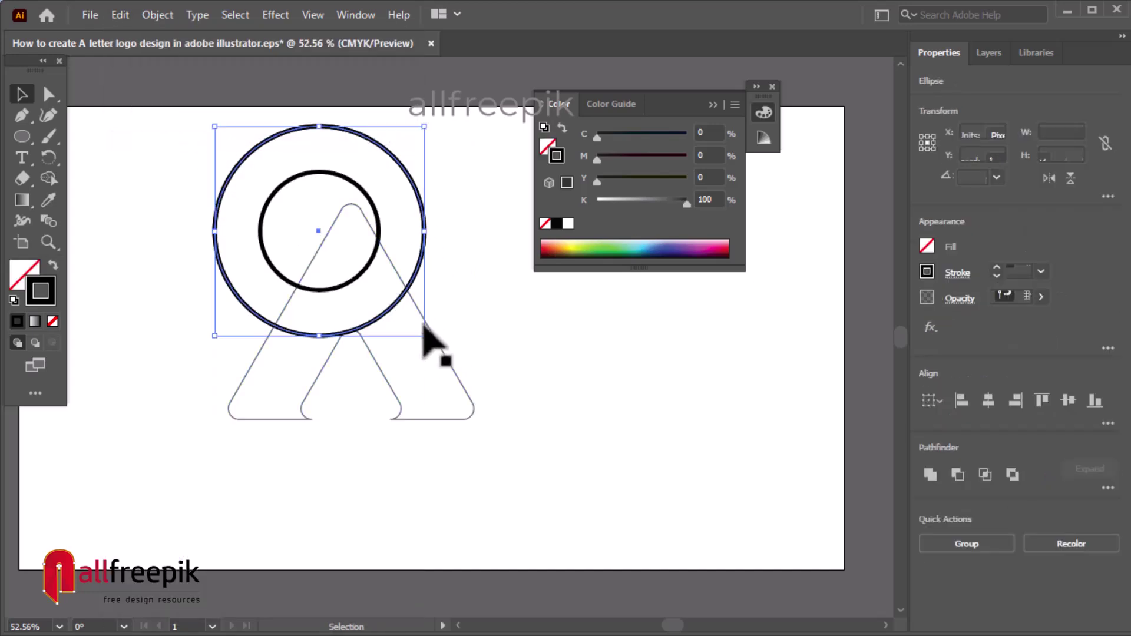
left_click_drag(424, 335, 469, 379)
key("ctrl+z")
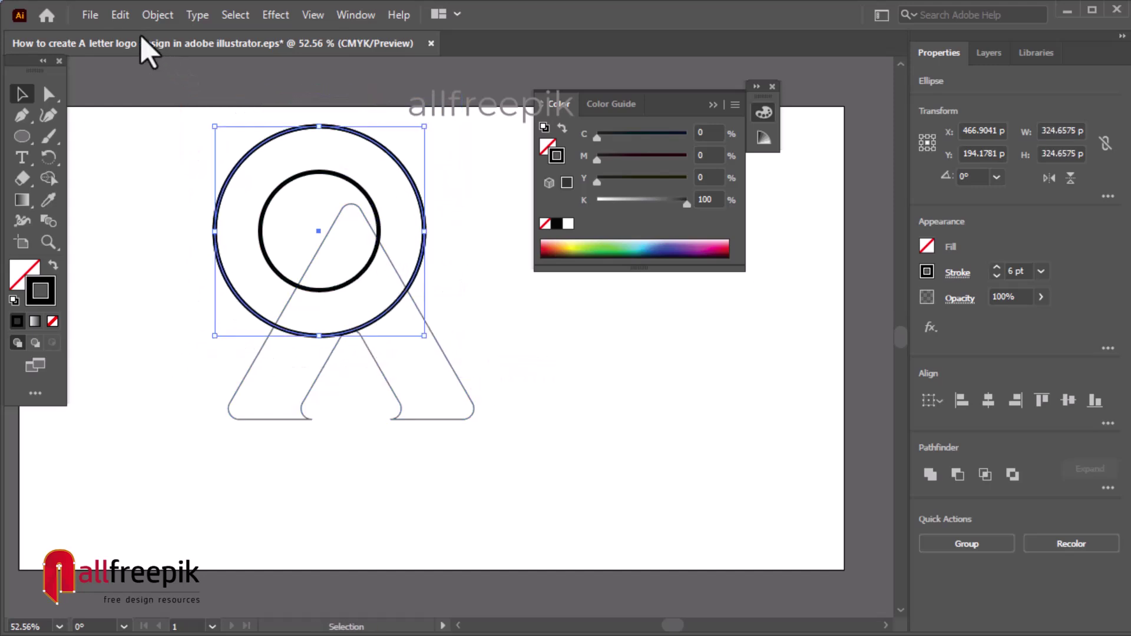
Copy the 325 px circle in front and enlarge the copy into an outer ring of about 488 px.
left_click(372, 167)
left_click(378, 153)
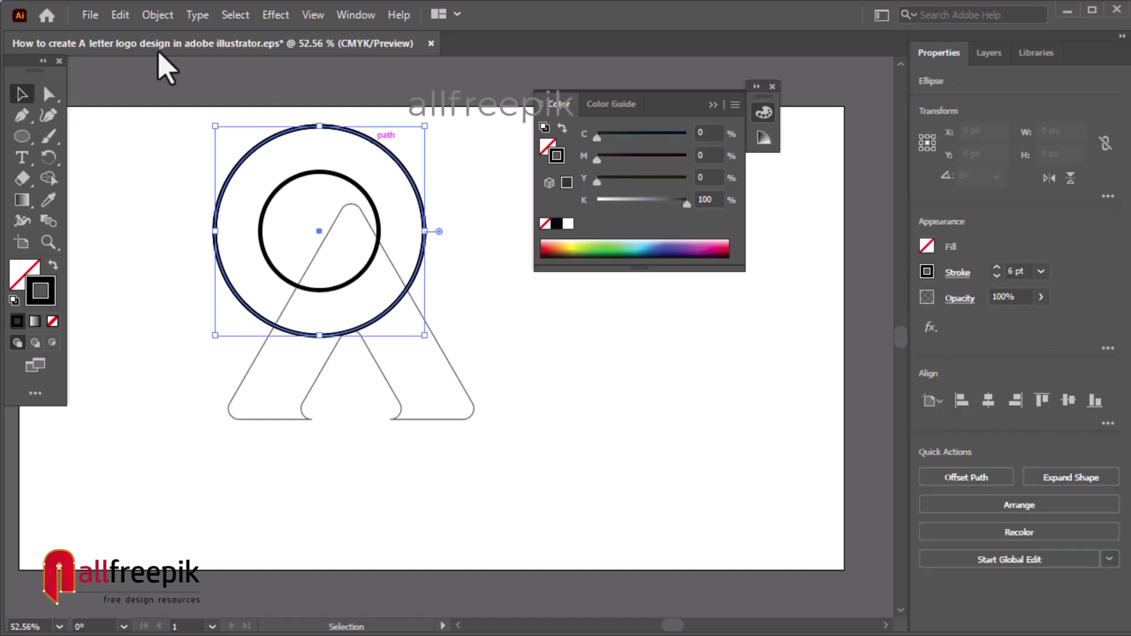
left_click(120, 15)
left_click(159, 105)
left_click(121, 15)
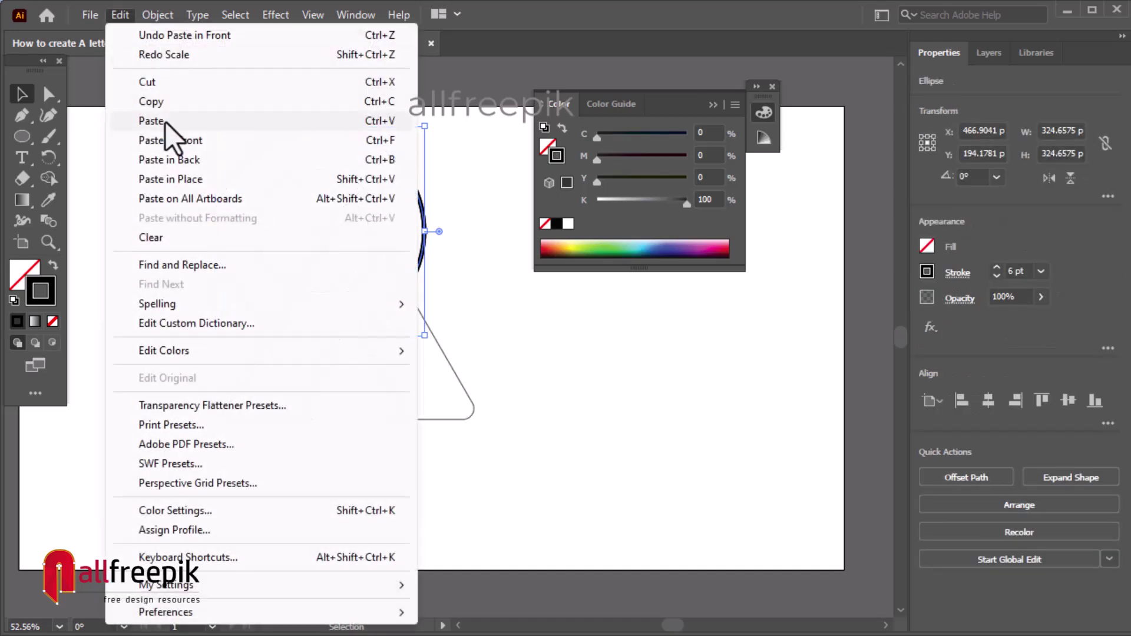
left_click(179, 140)
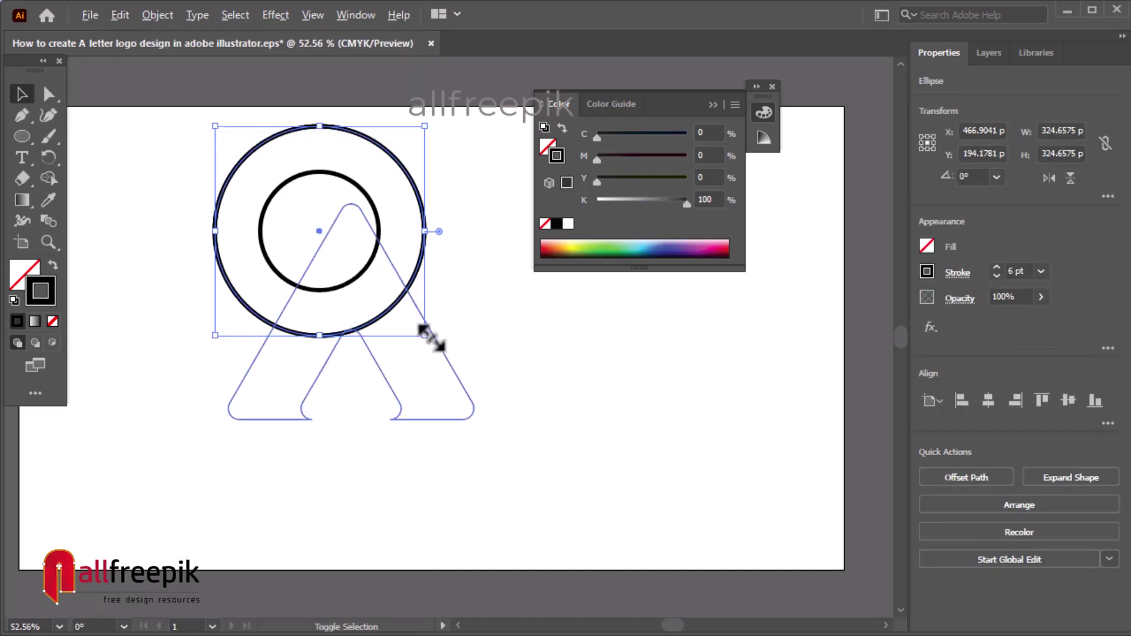
left_click_drag(424, 335, 474, 384)
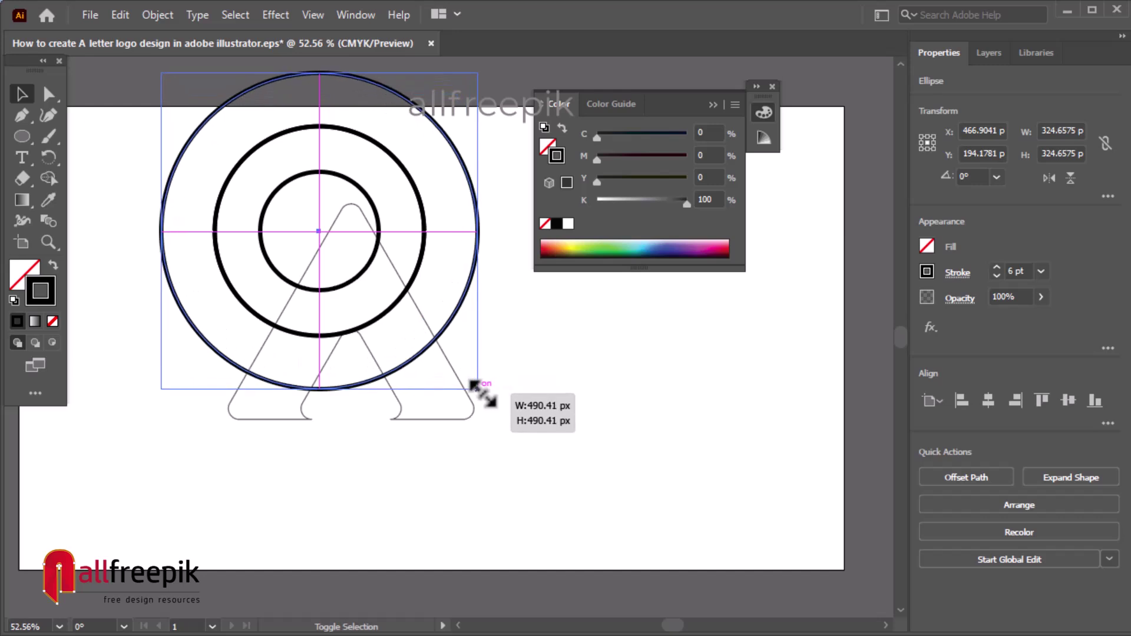
left_click_drag(475, 384, 474, 384)
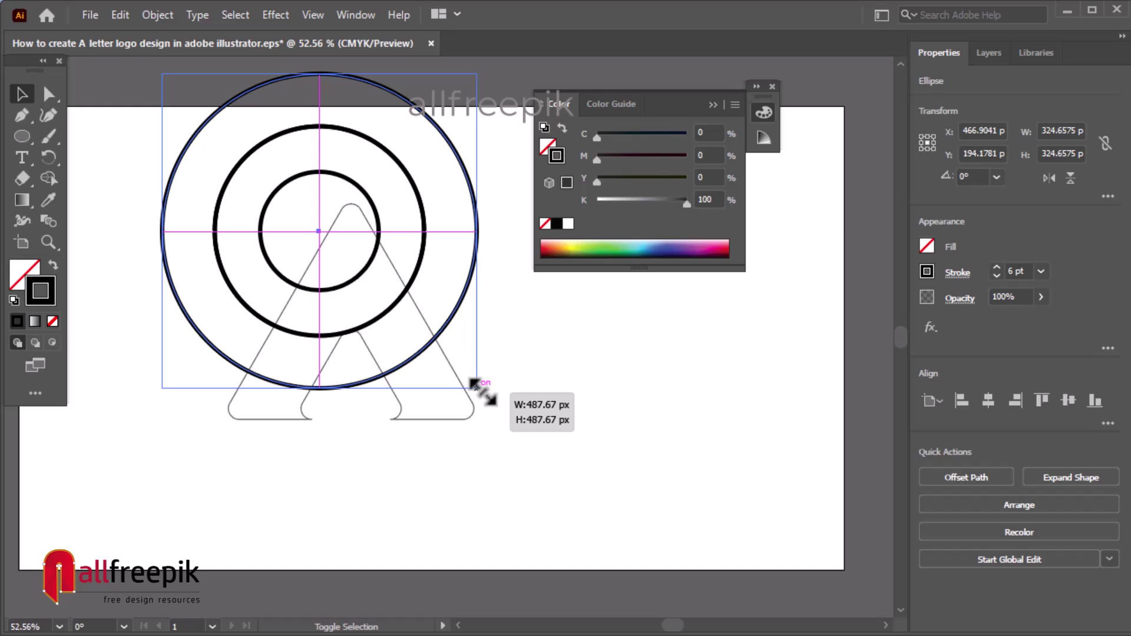
left_click(624, 417)
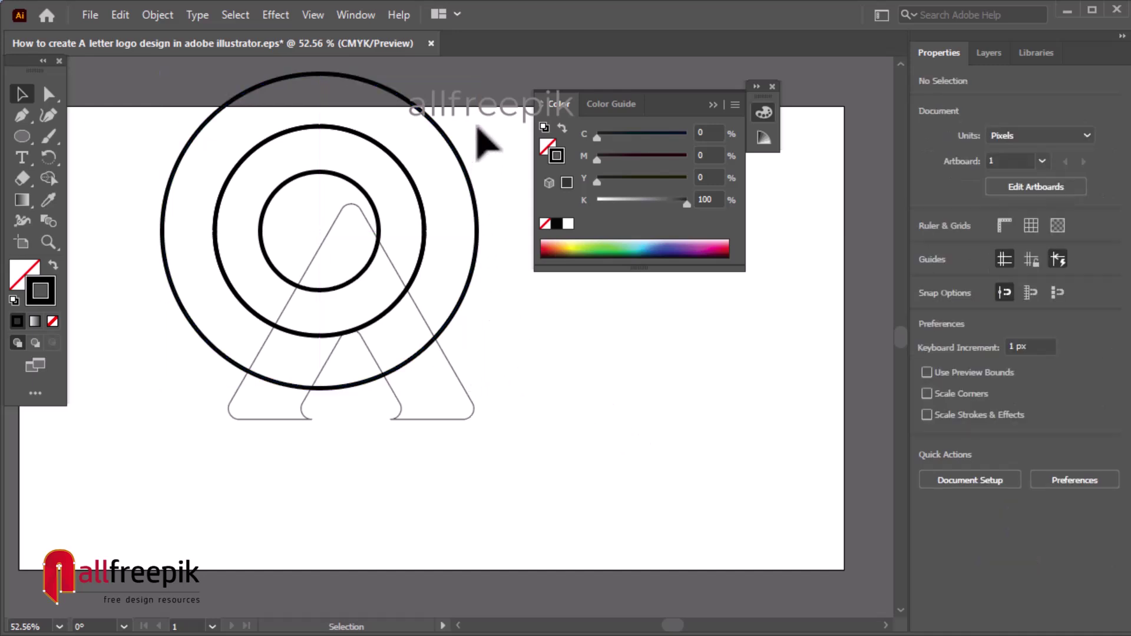
Set the stroke weight of all three concentric circles to 12 pt.
left_click_drag(476, 126, 362, 200)
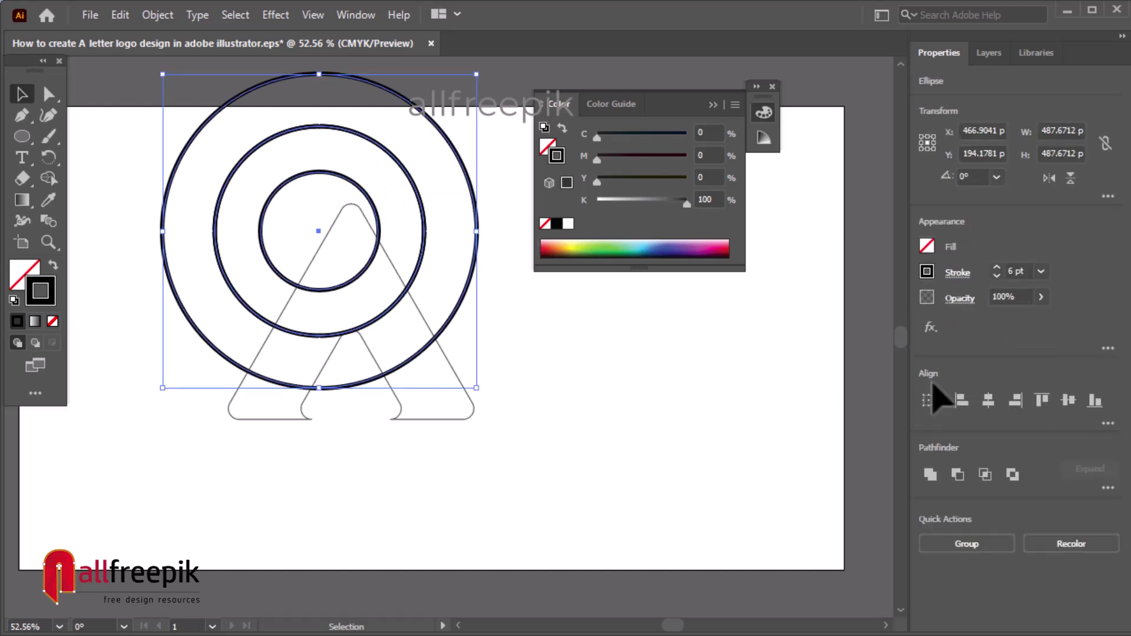
left_click(997, 268)
left_click(997, 268)
left_click(997, 268)
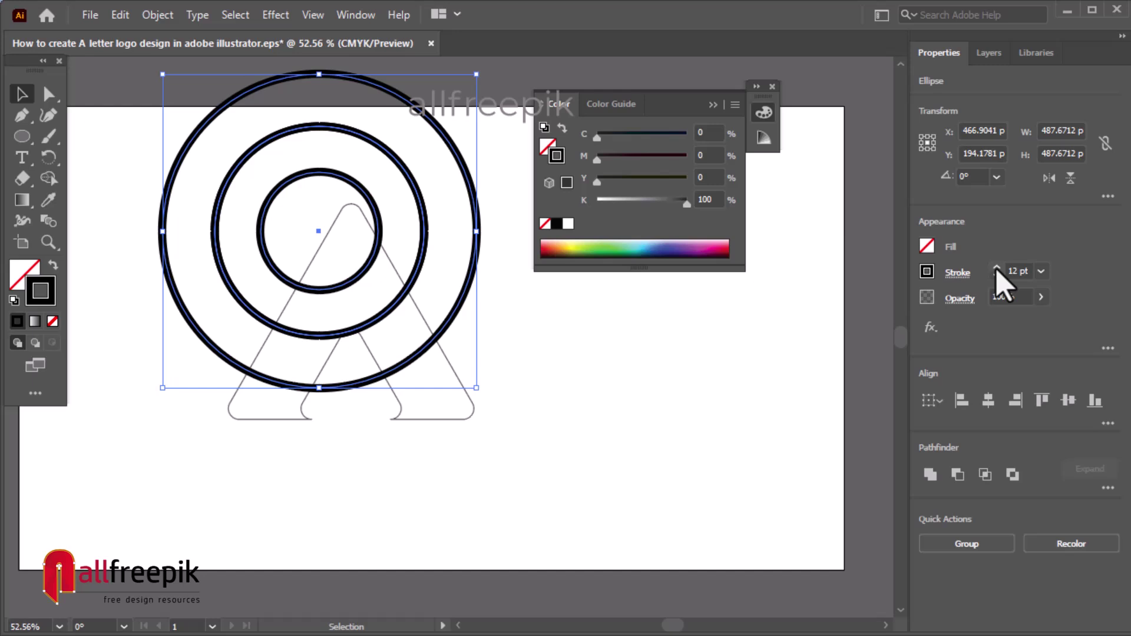
left_click(660, 508)
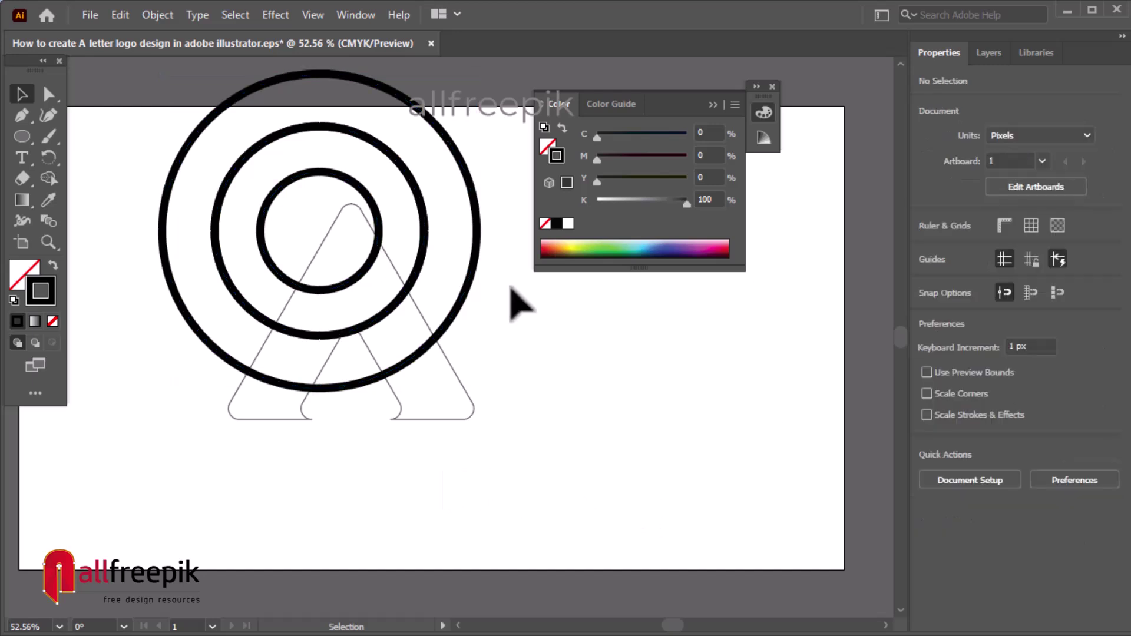
left_click(339, 192)
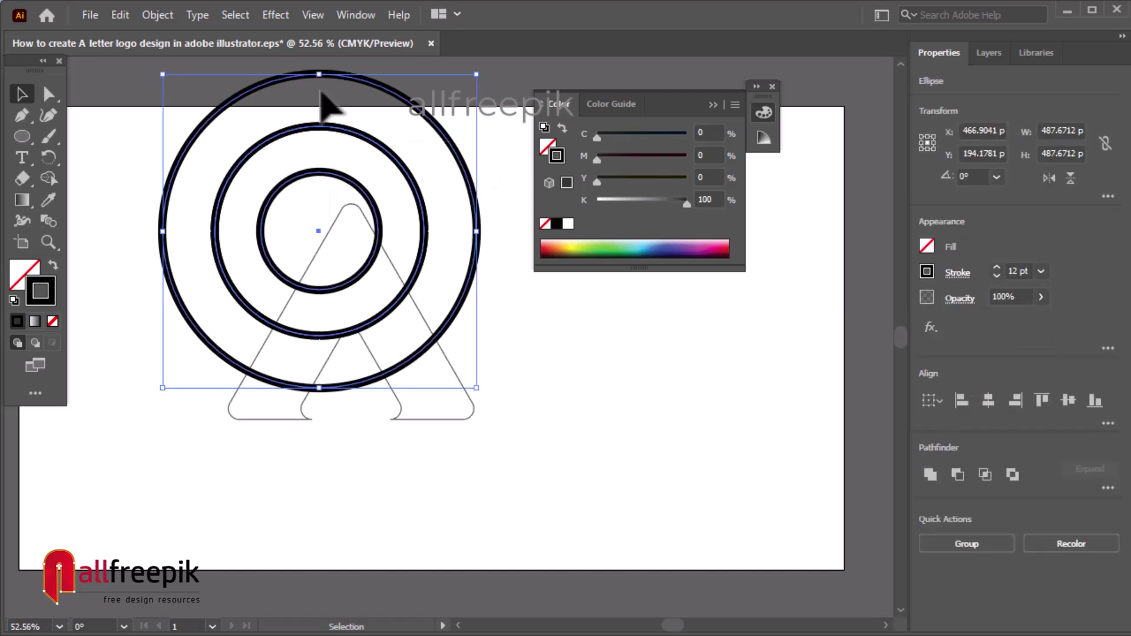
left_click(158, 15)
mouse_move(224, 437)
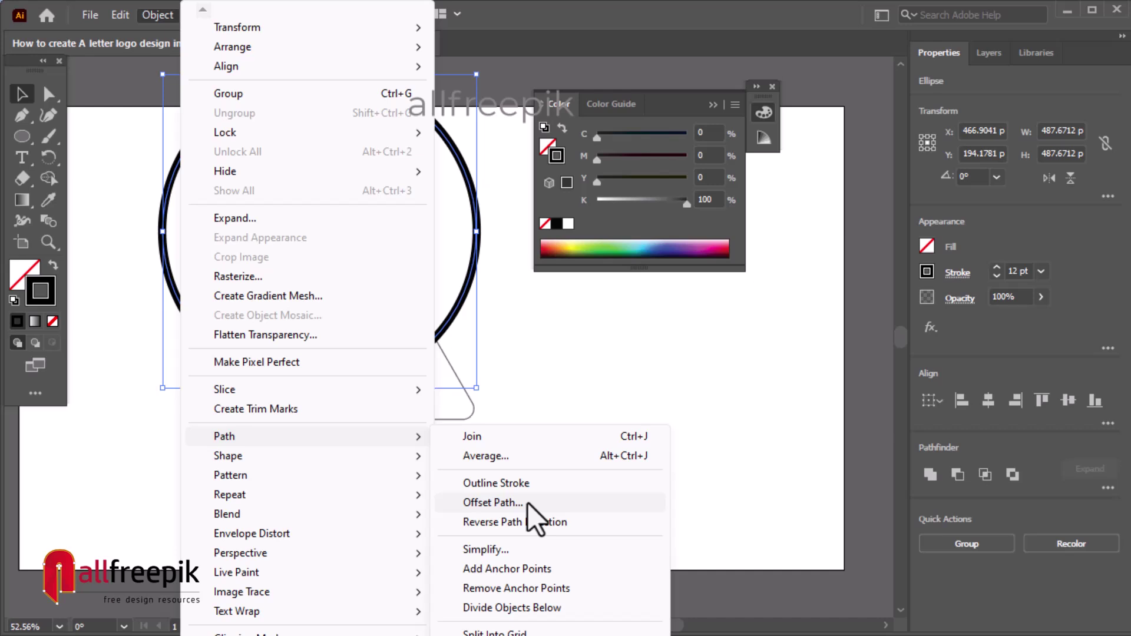
Outline the circle strokes, then merge the A's top and leg regions with Shape Builder.
left_click(528, 485)
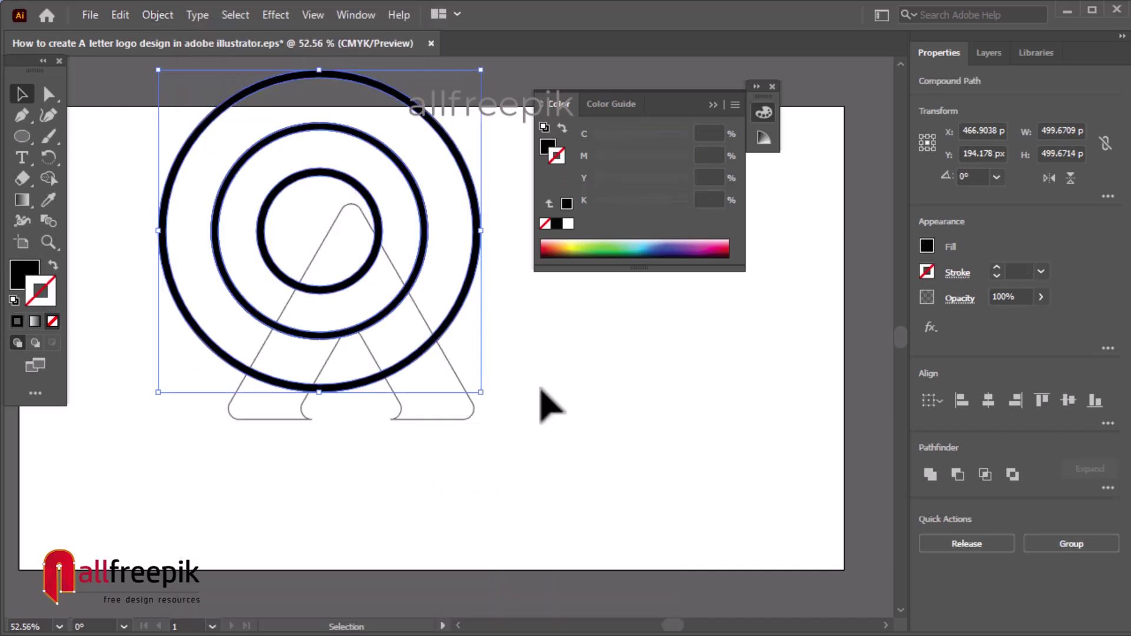
left_click(545, 463)
key("ctrl+a")
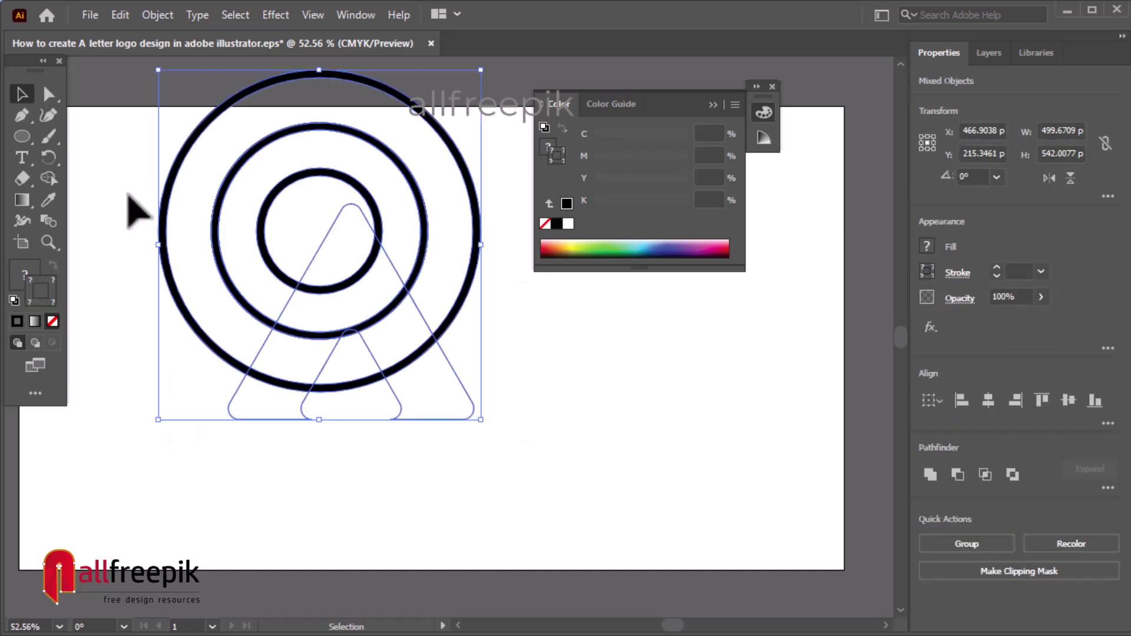
left_click(49, 178)
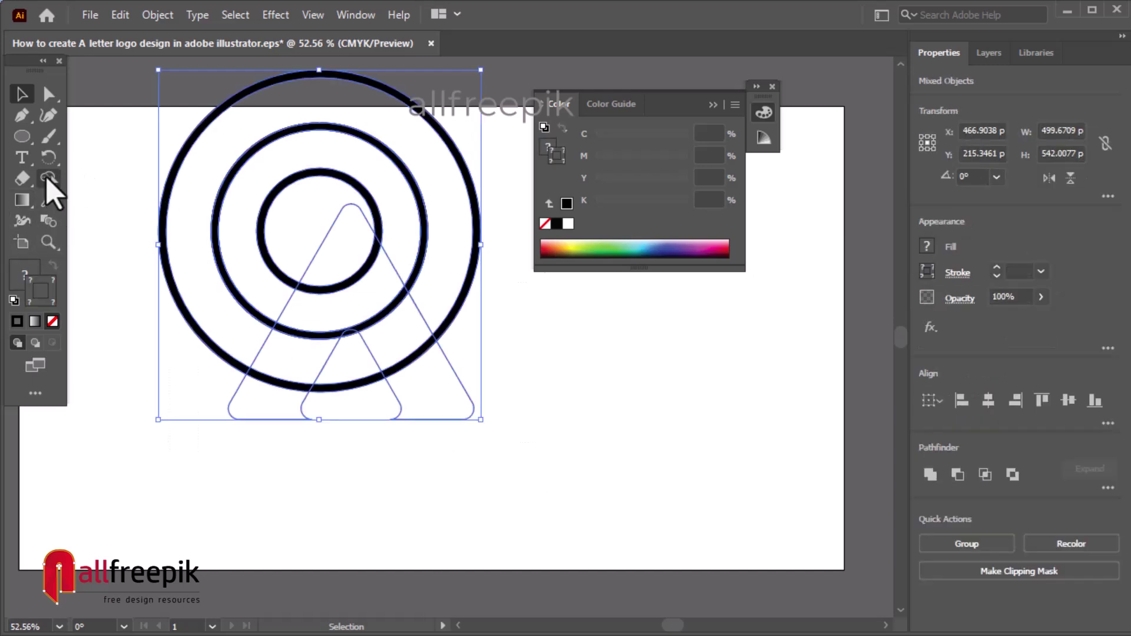
left_click(343, 253)
left_click(377, 300)
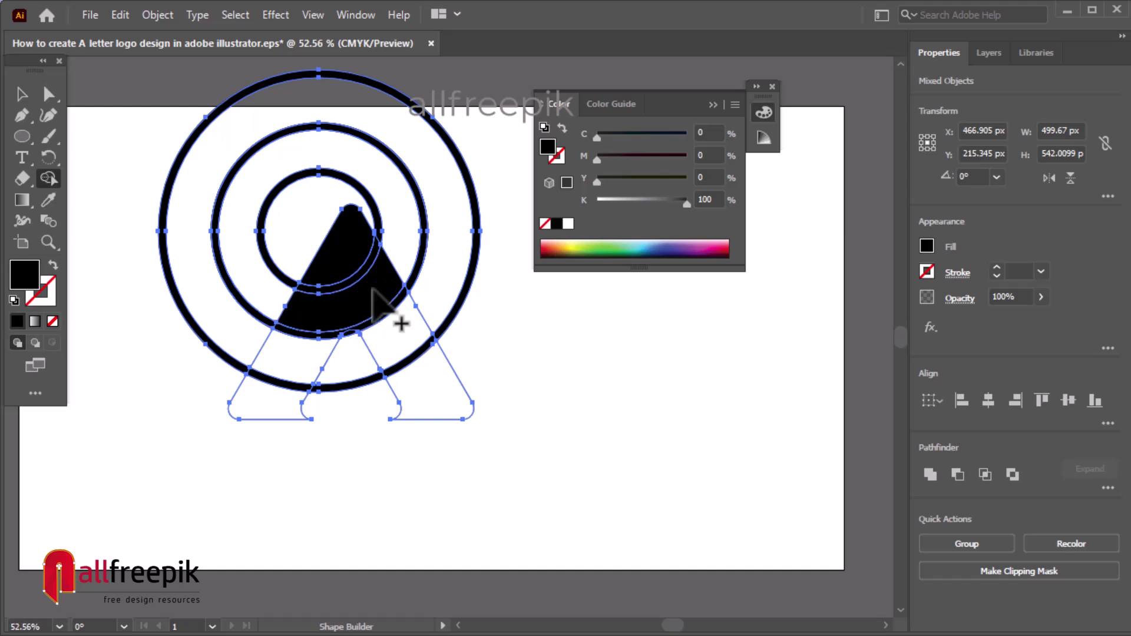
left_click(396, 338)
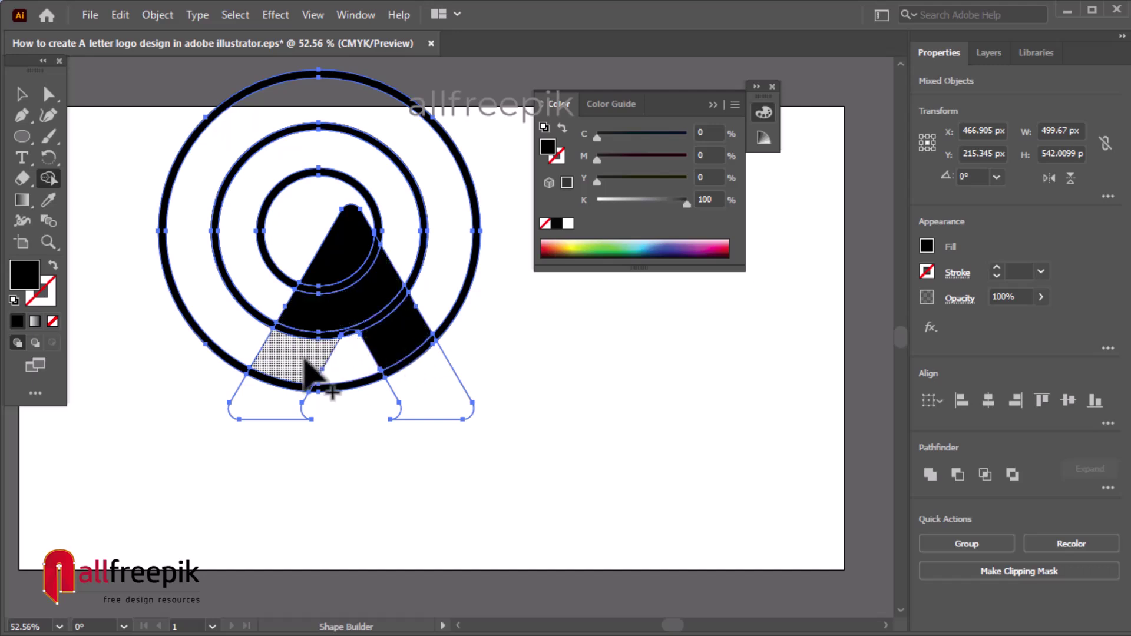
left_click(303, 361)
left_click(421, 406)
left_click(273, 409)
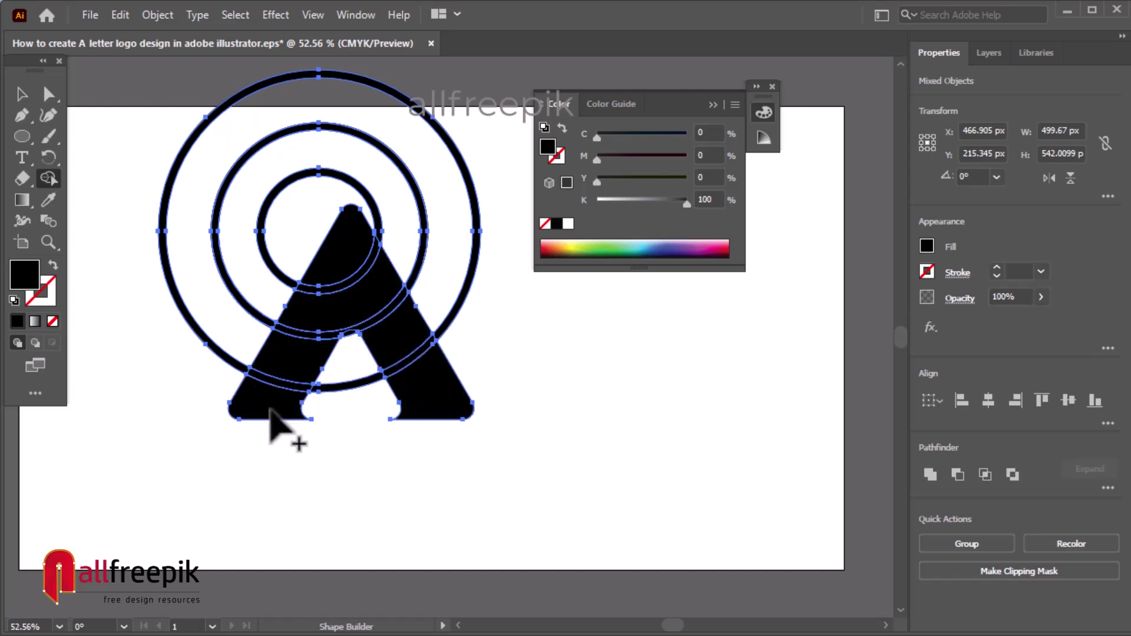
Delete the ring bands crossing the A and all remaining ring pieces around it.
left_click(300, 333, "alt")
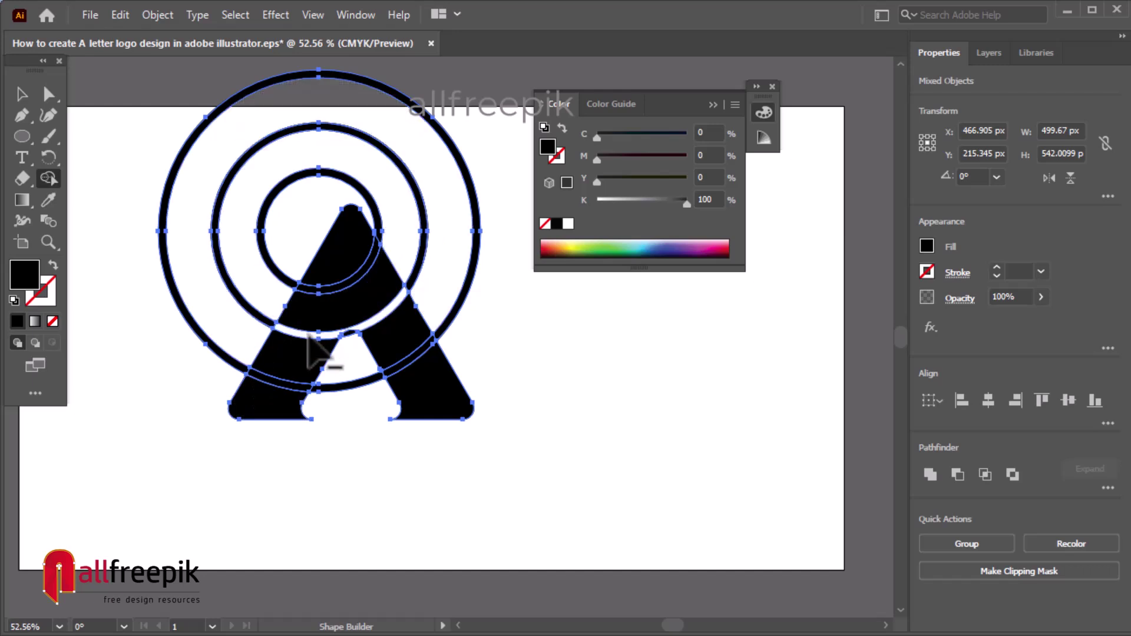
left_click(413, 367, "alt")
left_click(356, 384, "alt")
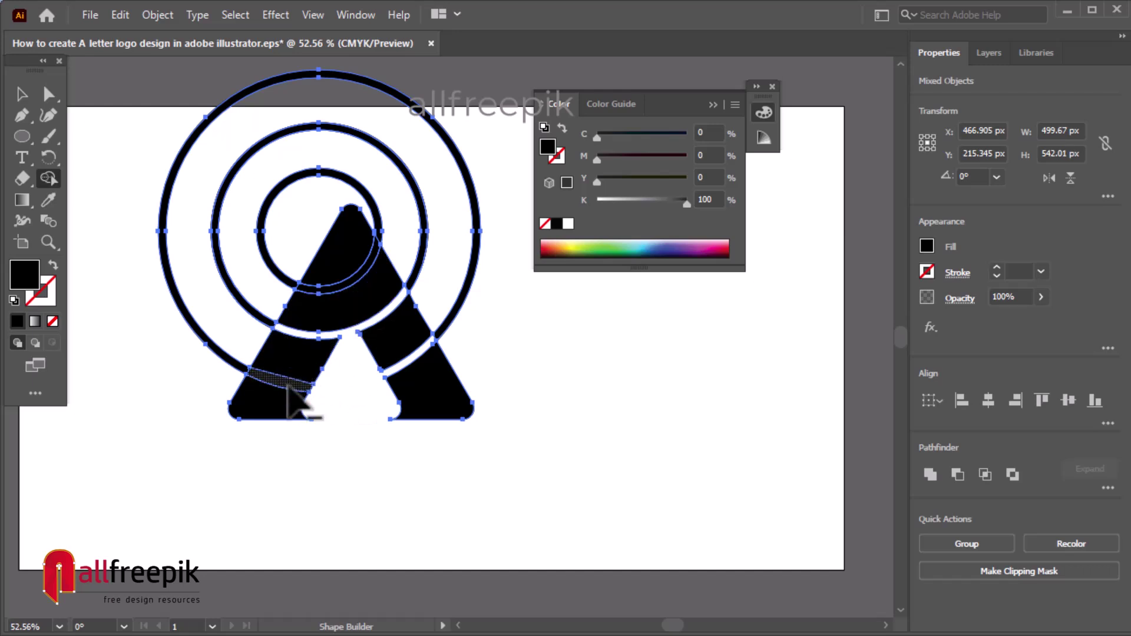
left_click(289, 386, "alt")
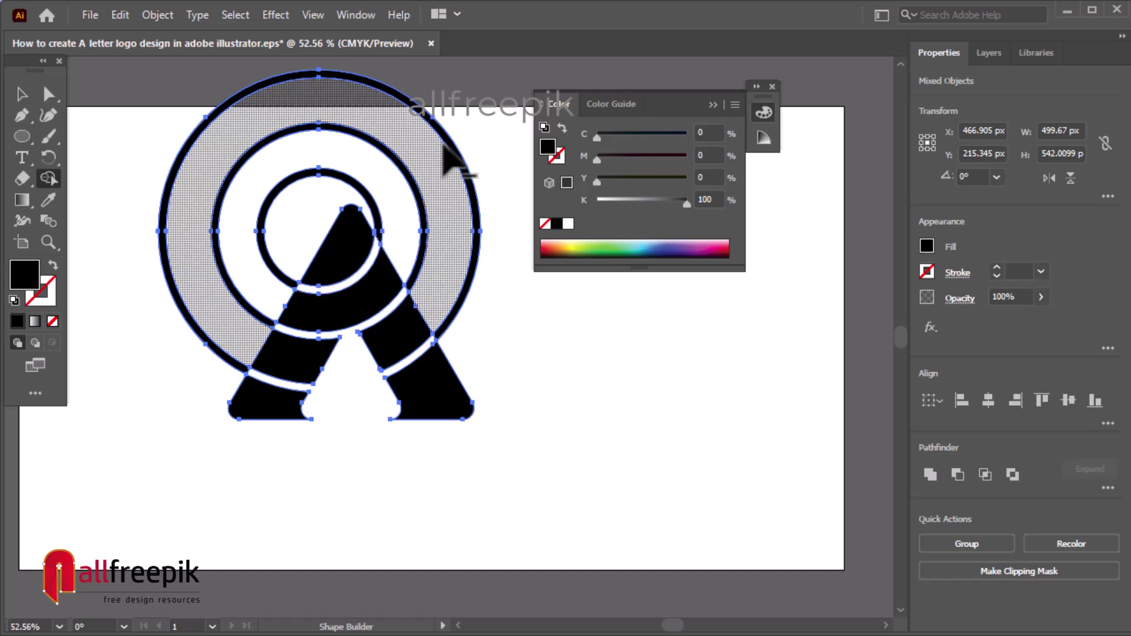
left_click_drag(493, 126, 325, 205)
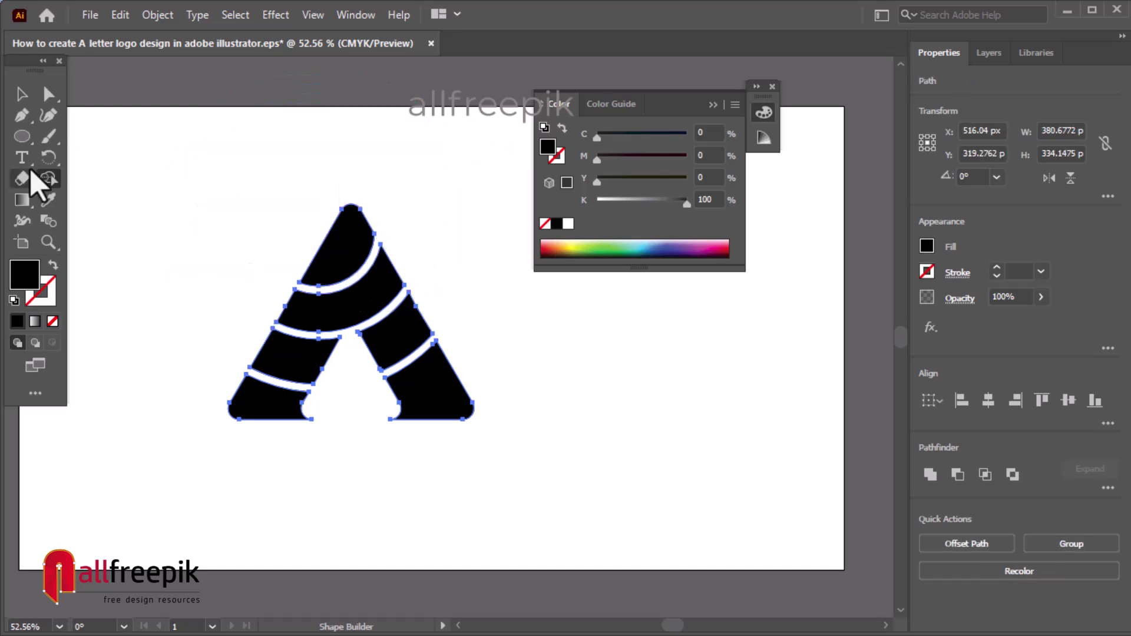
Select the whole striped A and give it a solid black fill from the Swatches popup.
left_click(22, 95)
left_click(512, 447)
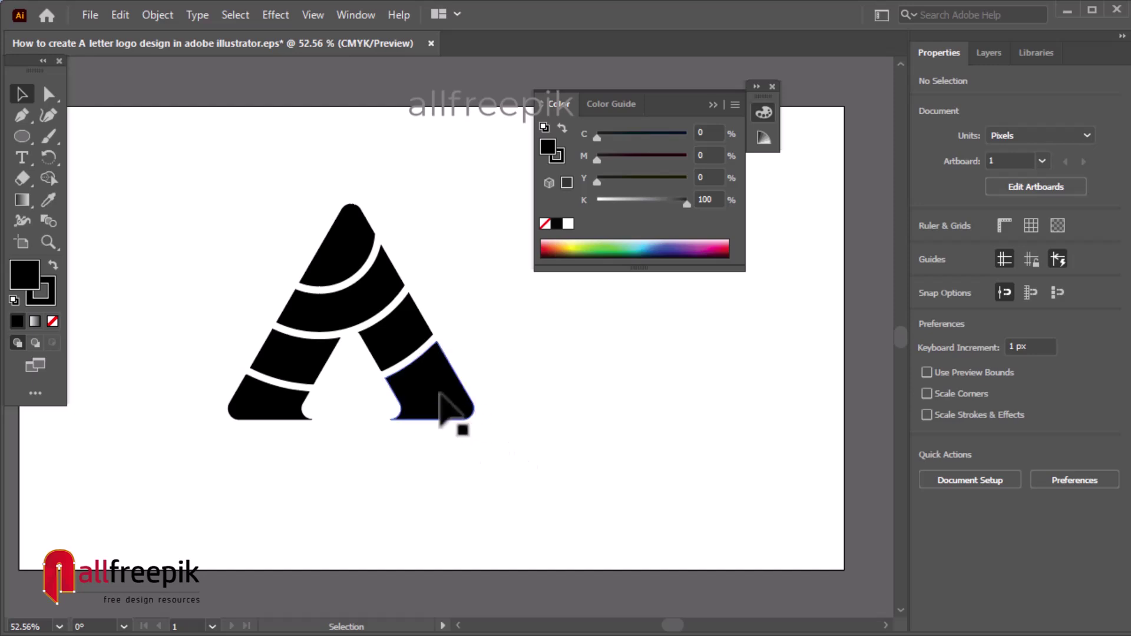
left_click(441, 394)
left_click_drag(533, 469, 259, 198)
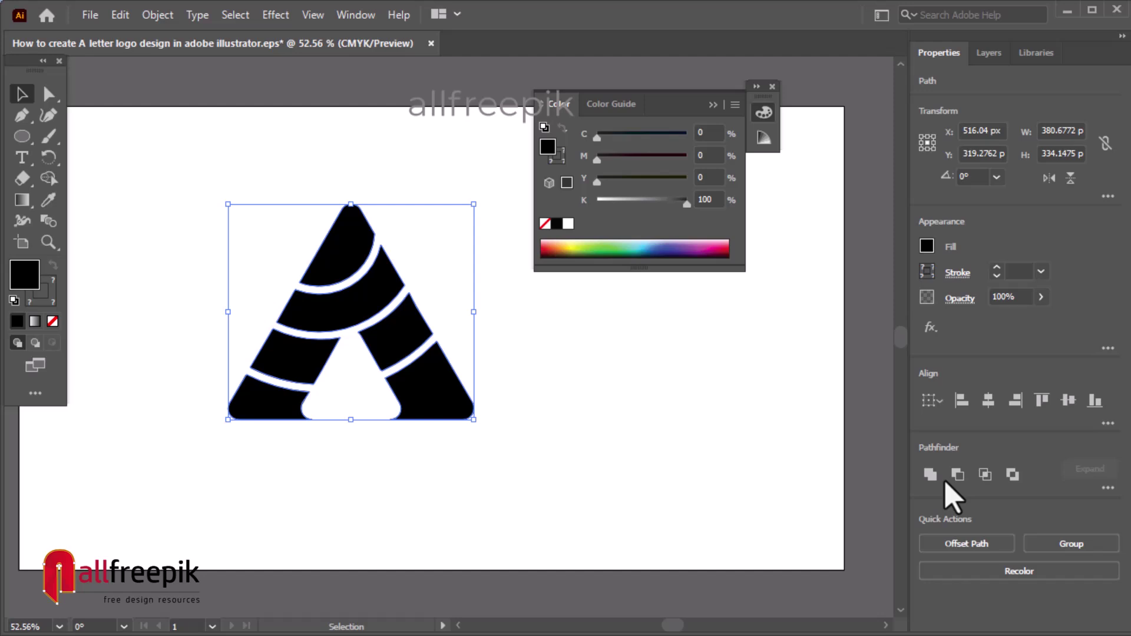
left_click(928, 247)
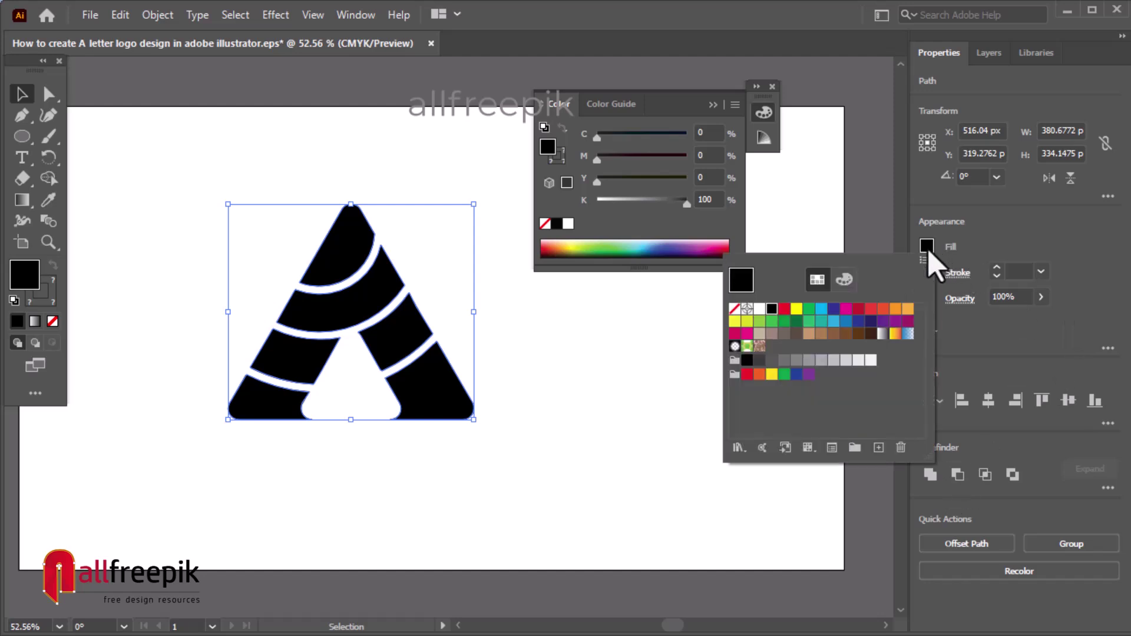
left_click(845, 279)
left_click(817, 281)
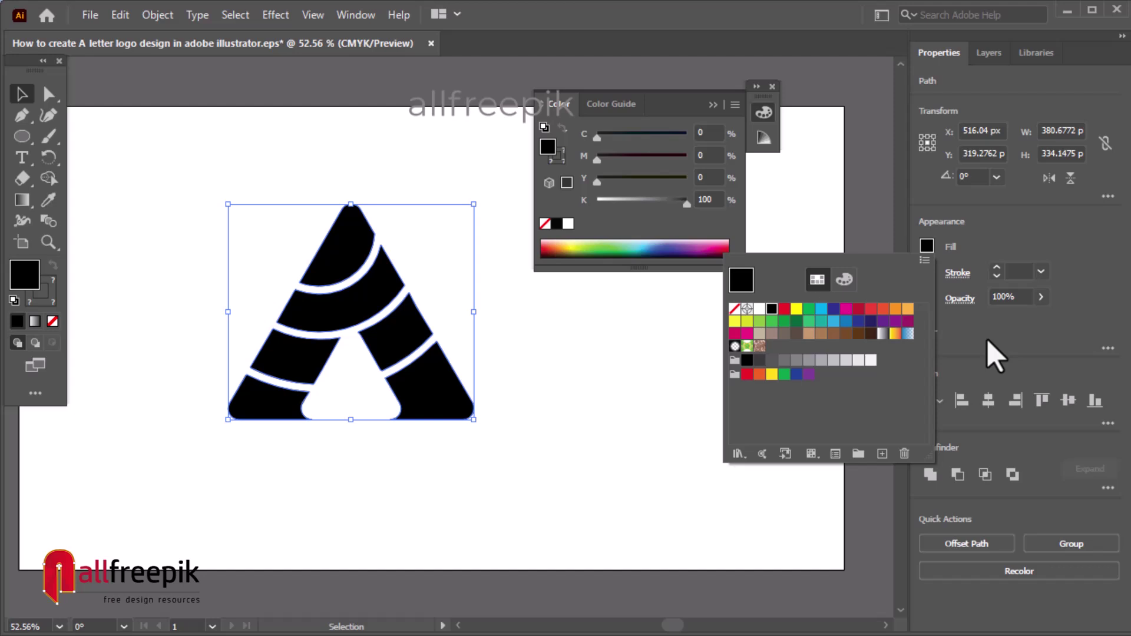
left_click(969, 352)
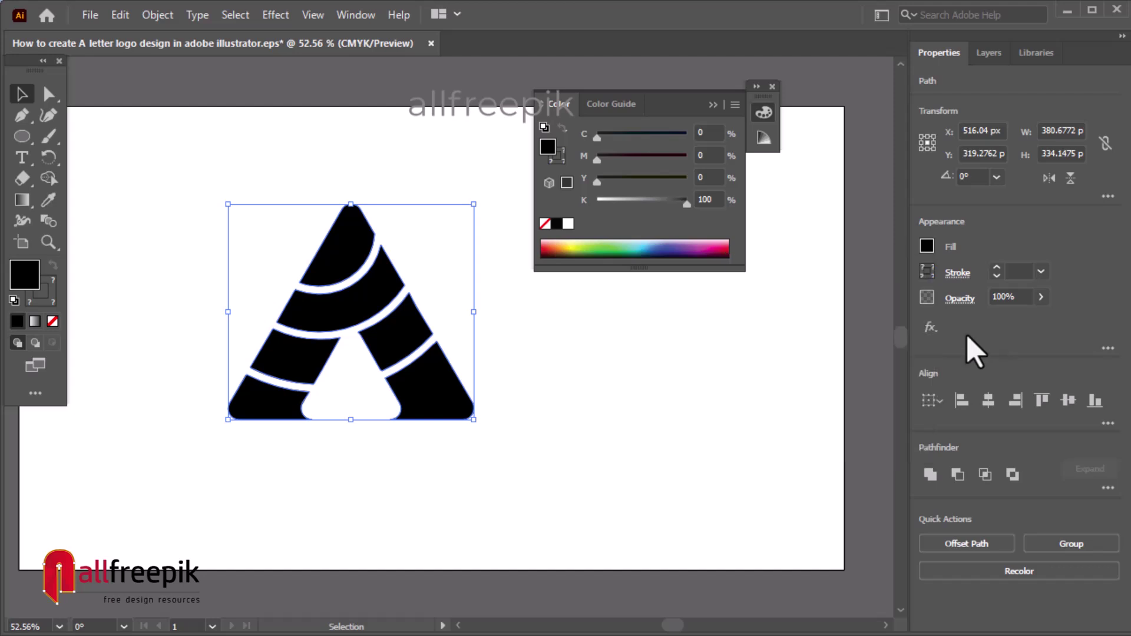
left_click(20, 205)
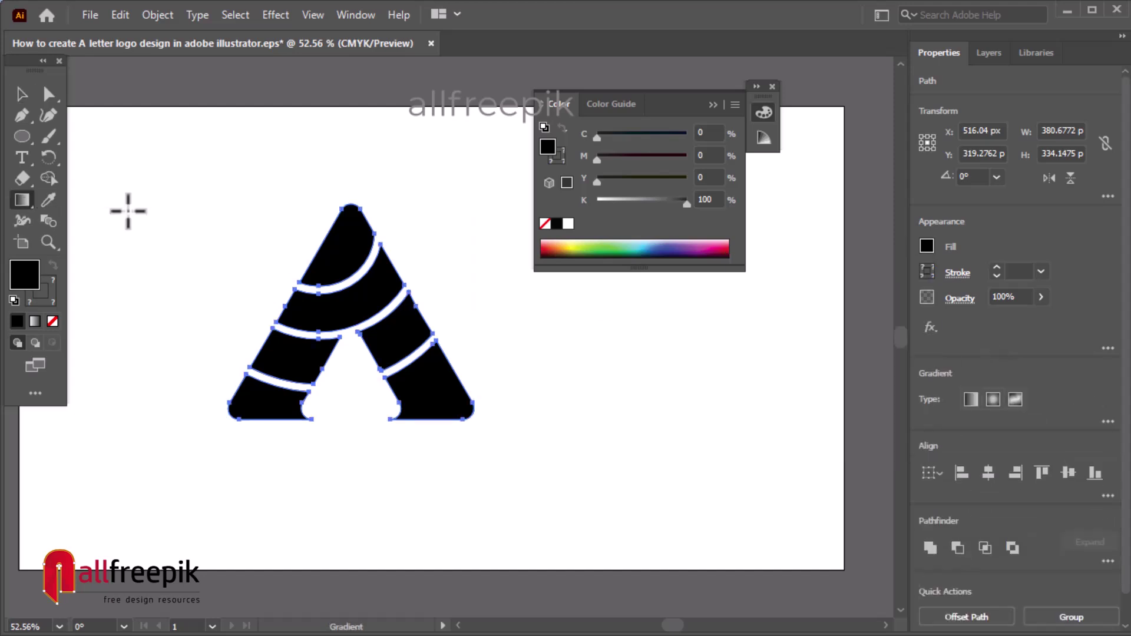
Apply a linear gradient to the A and make its starting stop a magenta swatch.
left_click(971, 400)
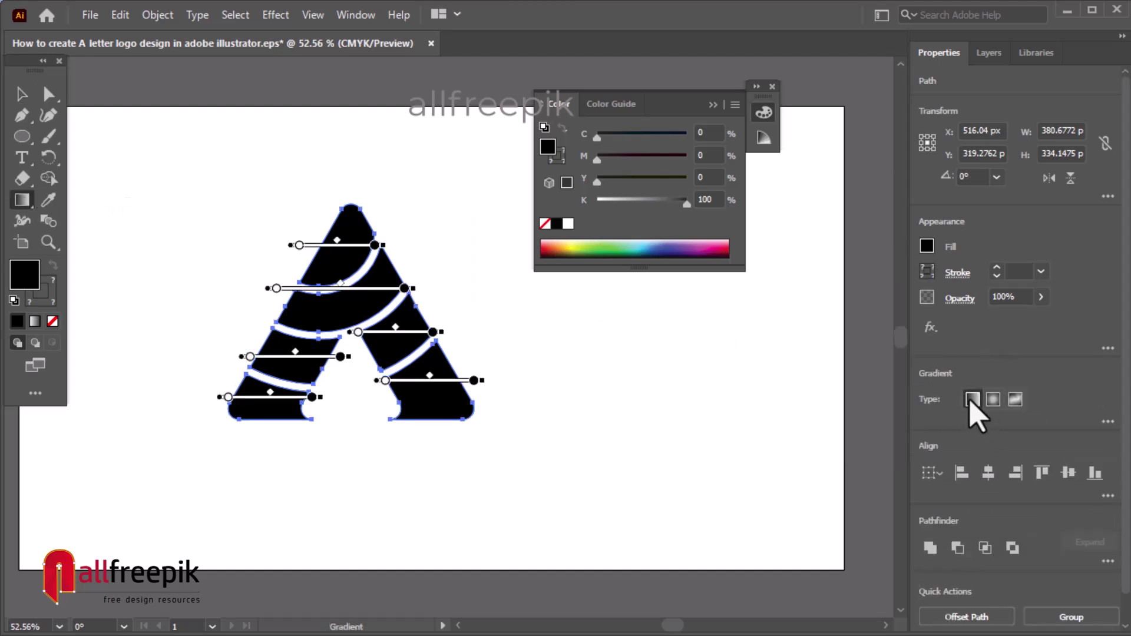
left_click(1108, 421)
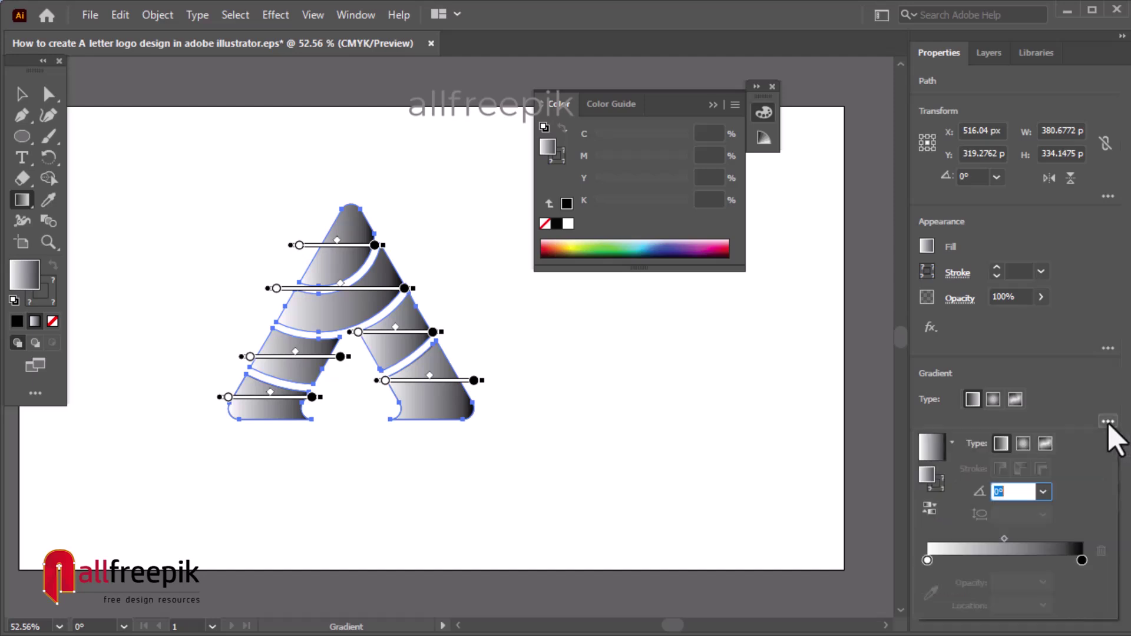
left_click(928, 560)
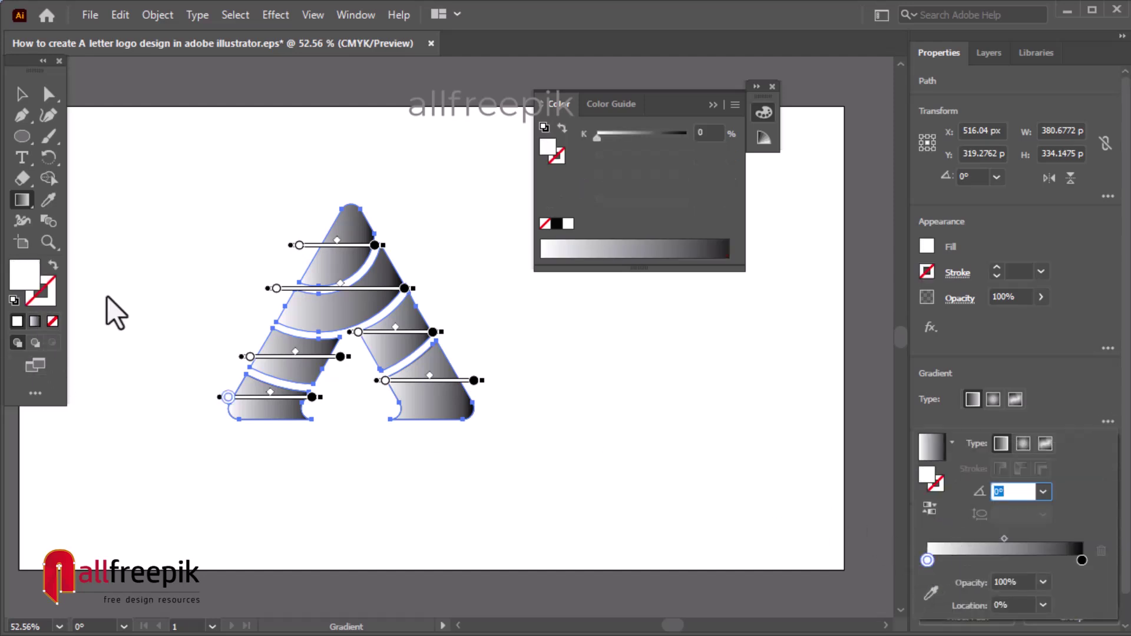
double_click(928, 560)
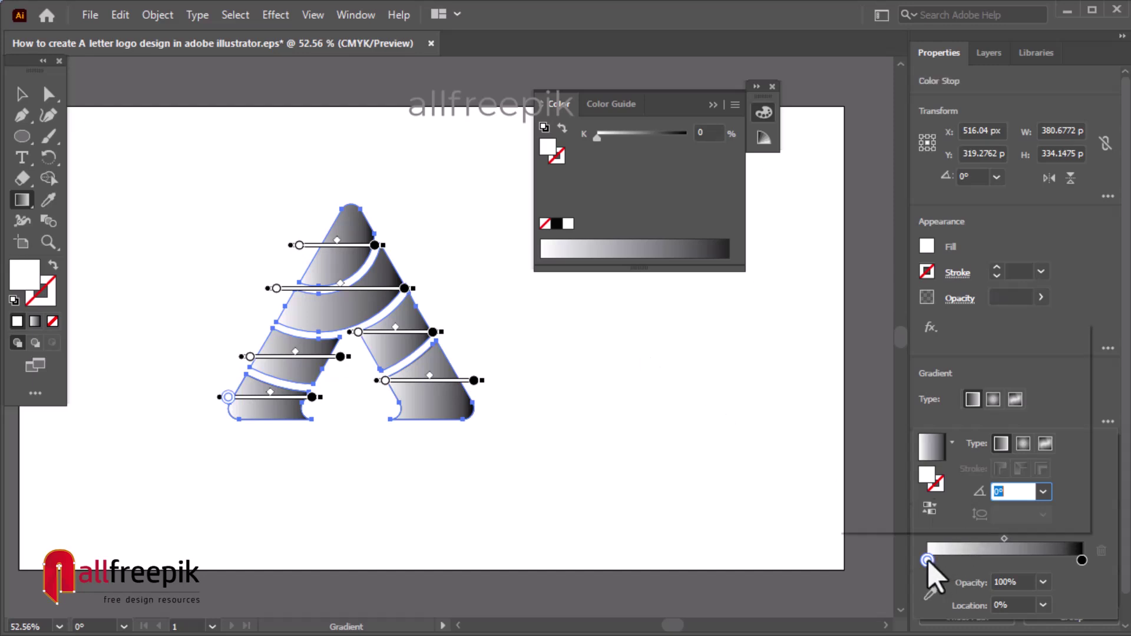
left_click(855, 402)
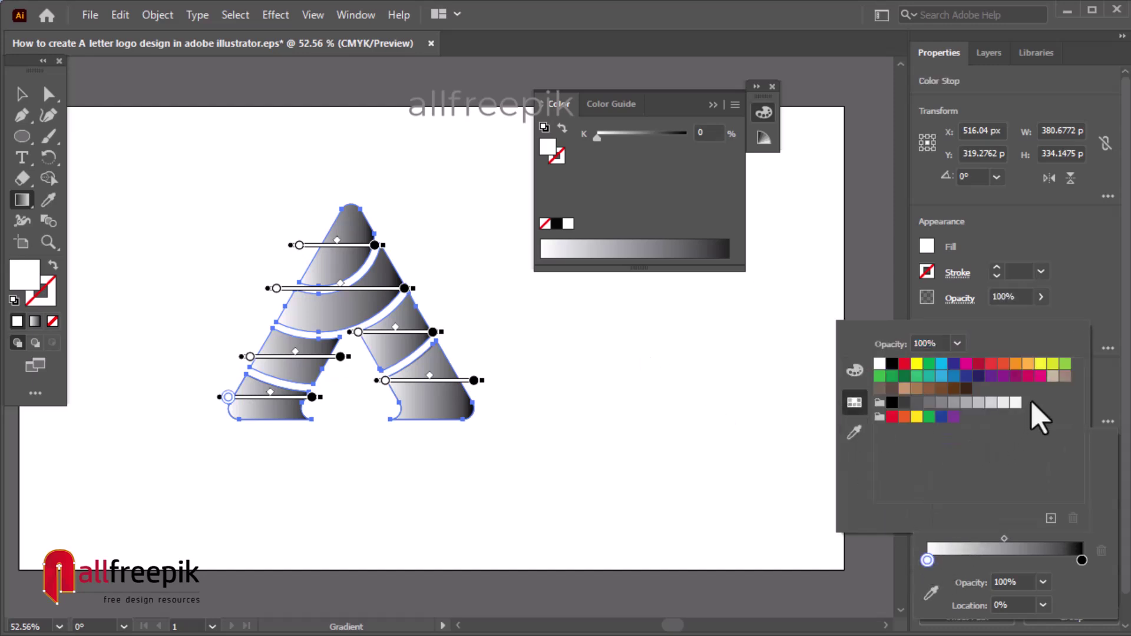
left_click(1041, 375)
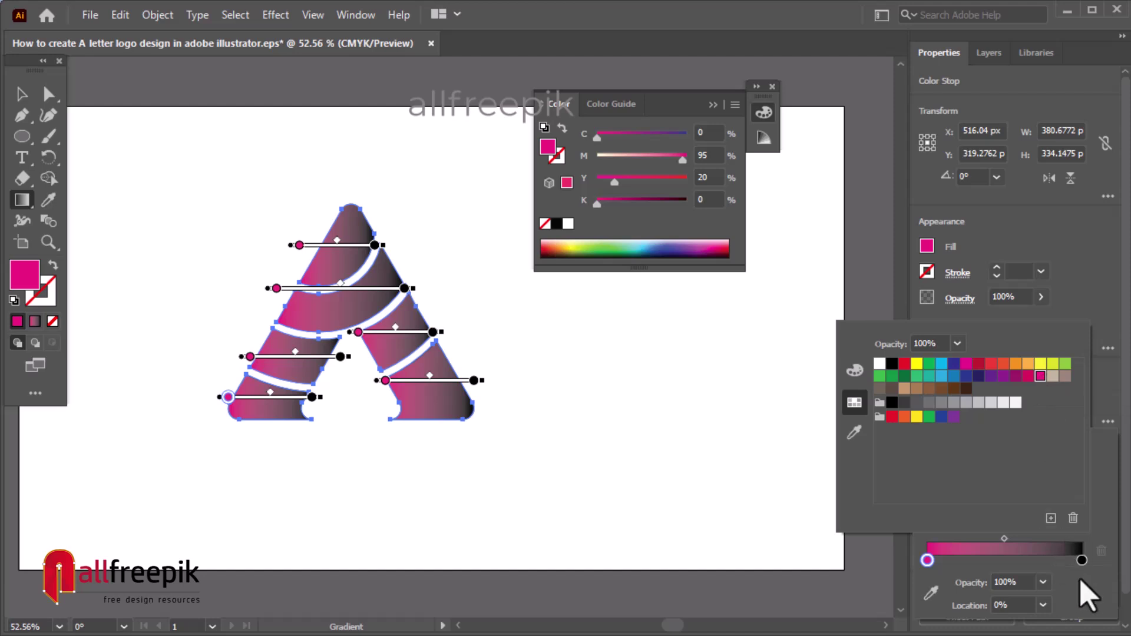
Set the gradient's ending stop to dark magenta, darkened to K 61 in CMYK.
left_click(1082, 560)
double_click(1082, 560)
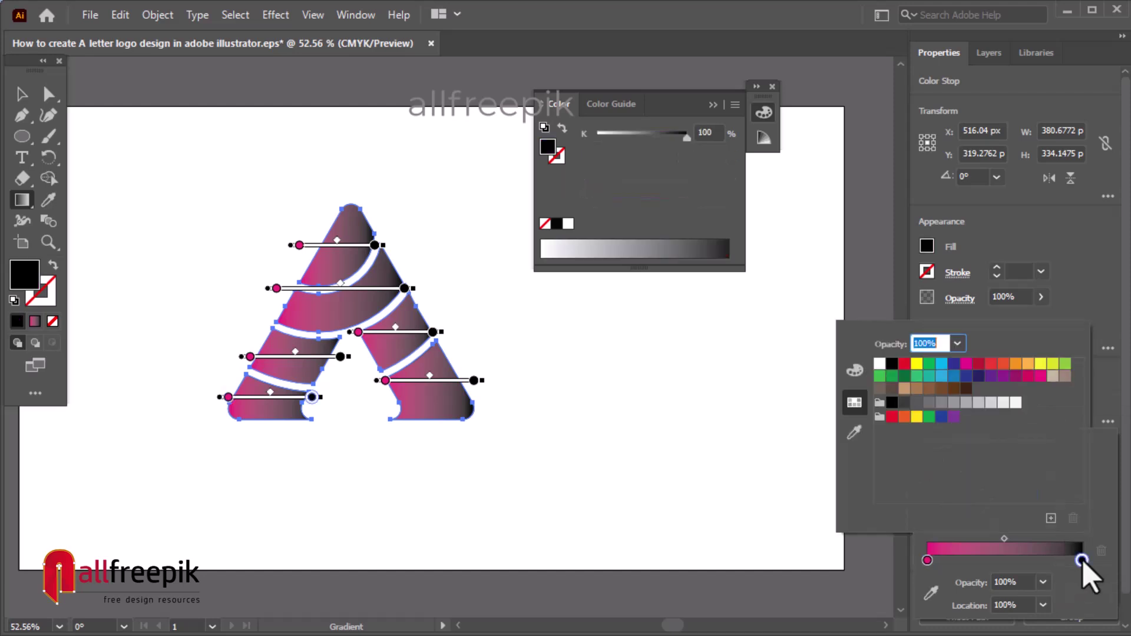
left_click(1016, 376)
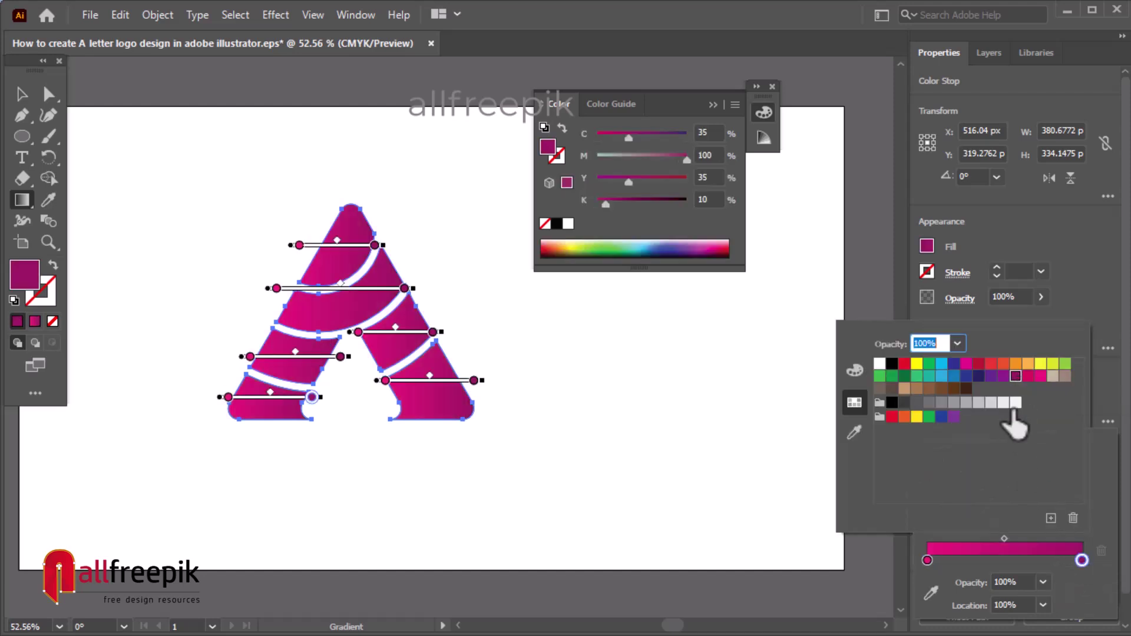
left_click(855, 370)
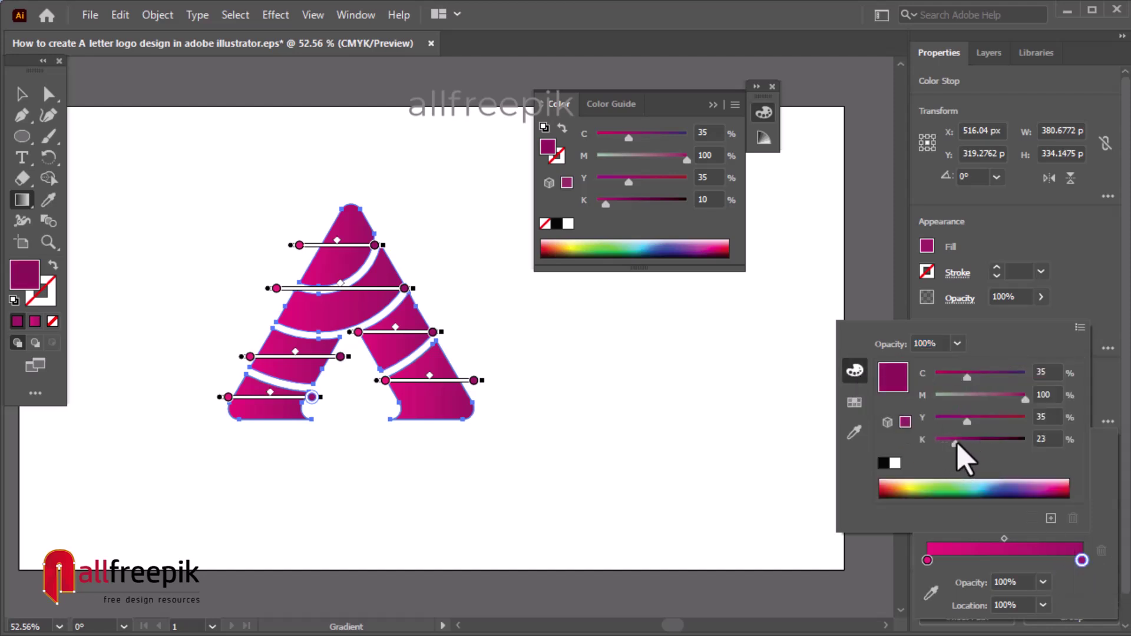
left_click_drag(956, 445, 973, 446)
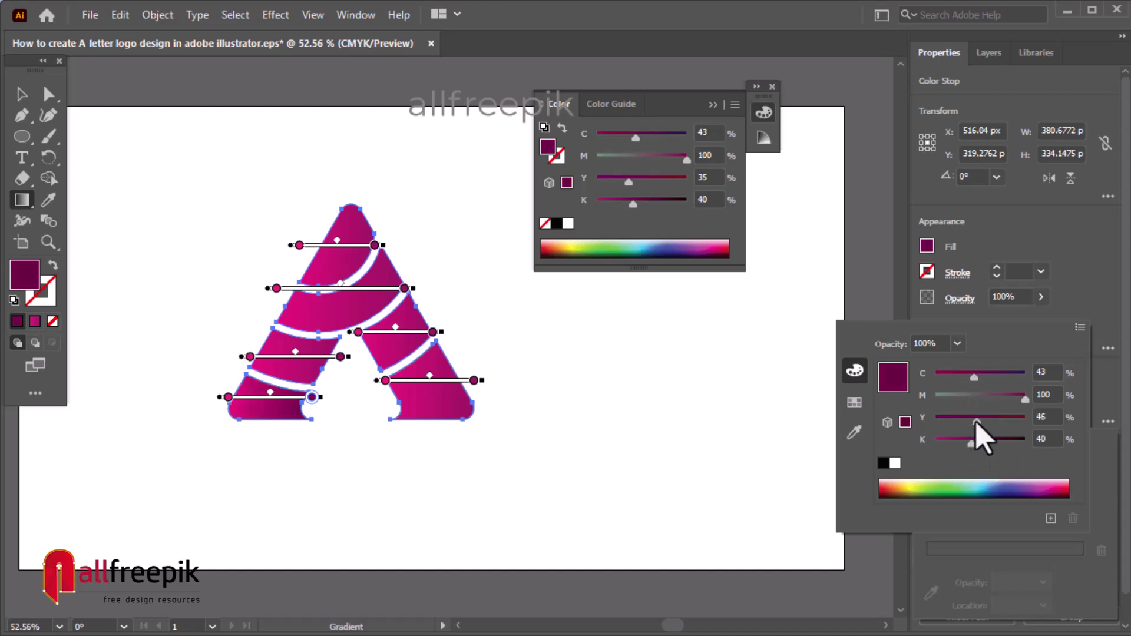
left_click_drag(971, 443, 990, 443)
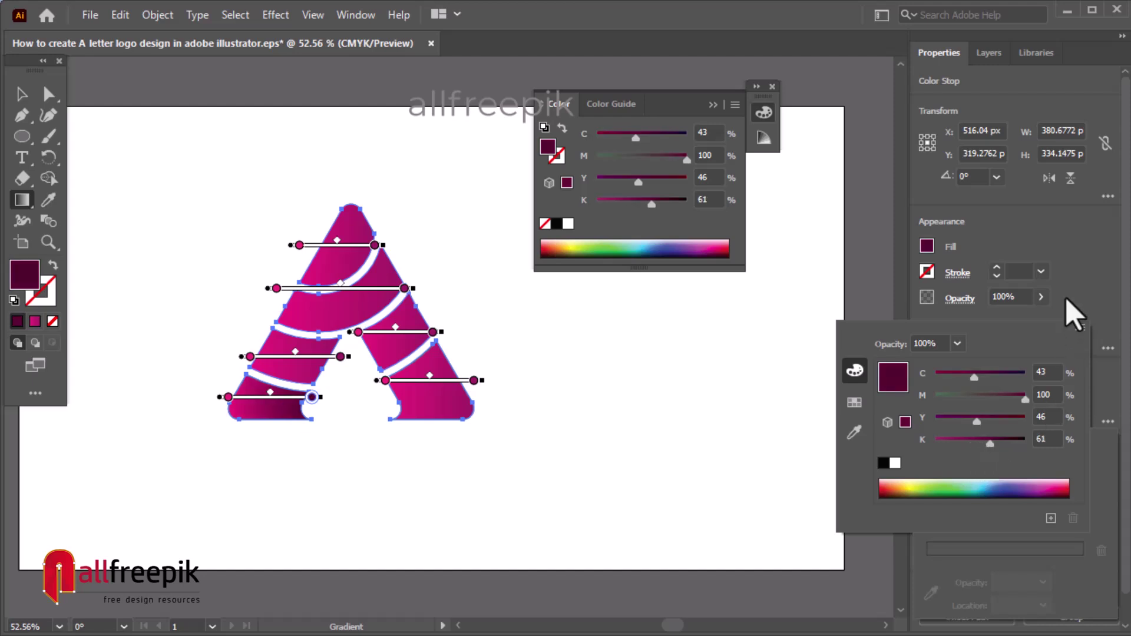
left_click(1077, 306)
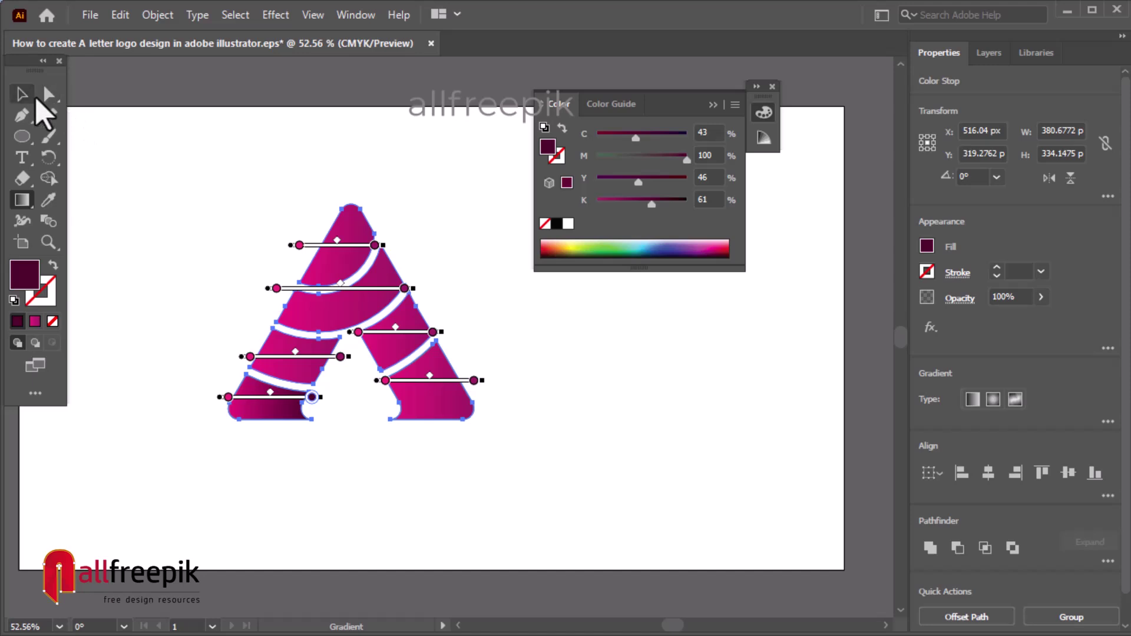
Select all the A pieces and run the gradient diagonally from upper right to lower left.
left_click(23, 94)
left_click(197, 475)
key("ctrl+a")
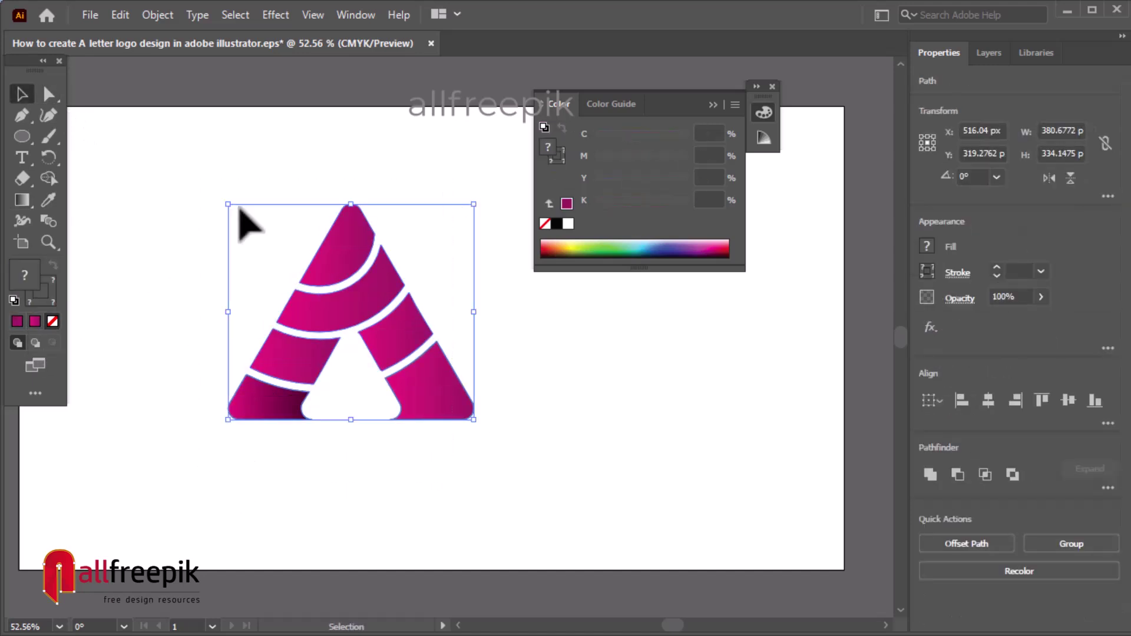
right_click(336, 263)
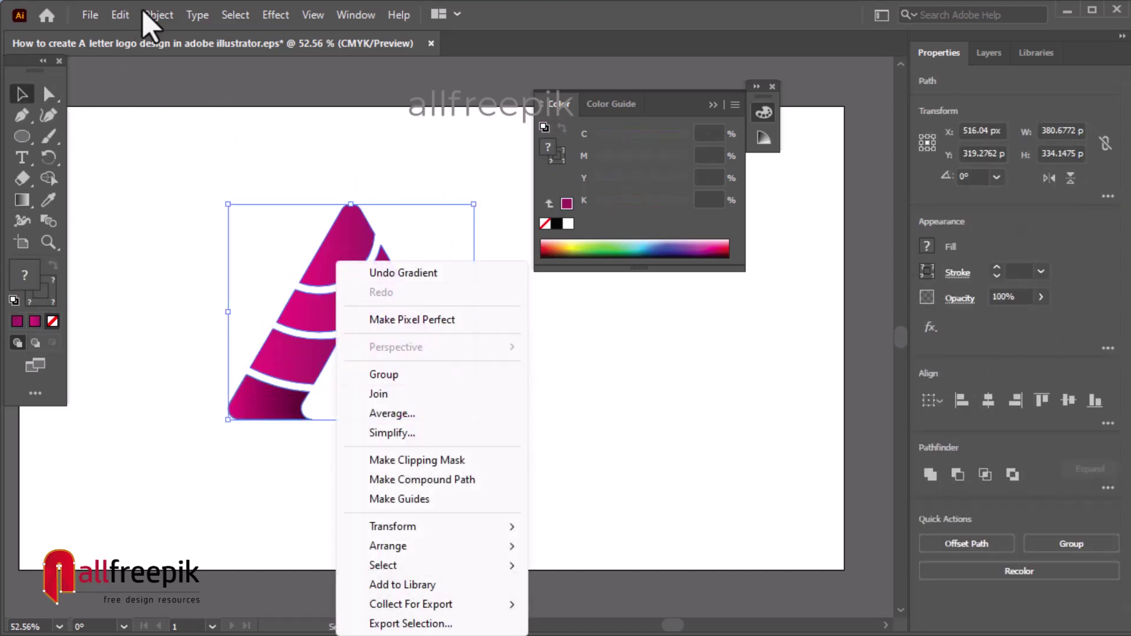
left_click(22, 201)
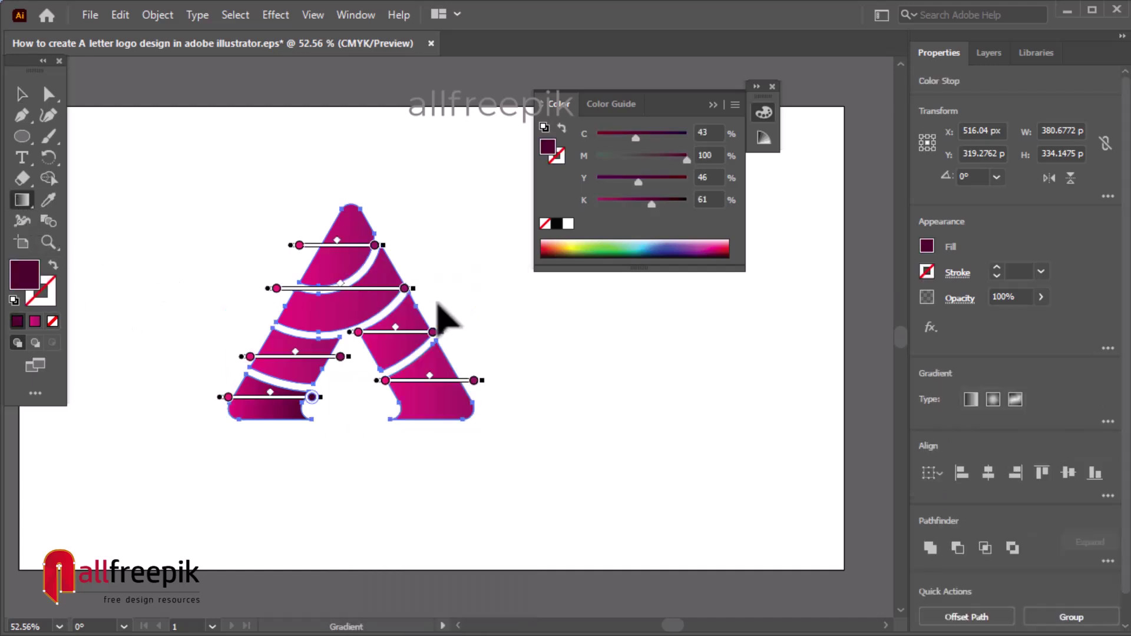
left_click_drag(472, 245, 177, 462)
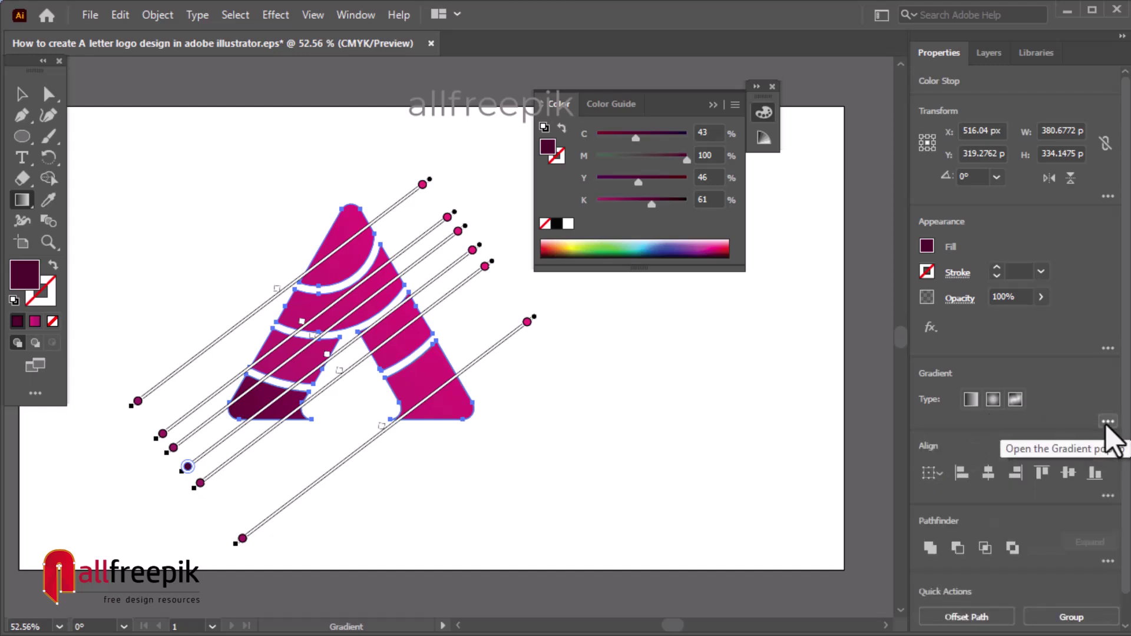
Draw a two-point horizontal curve across the lower A, then select the A's top piece.
left_click(48, 115)
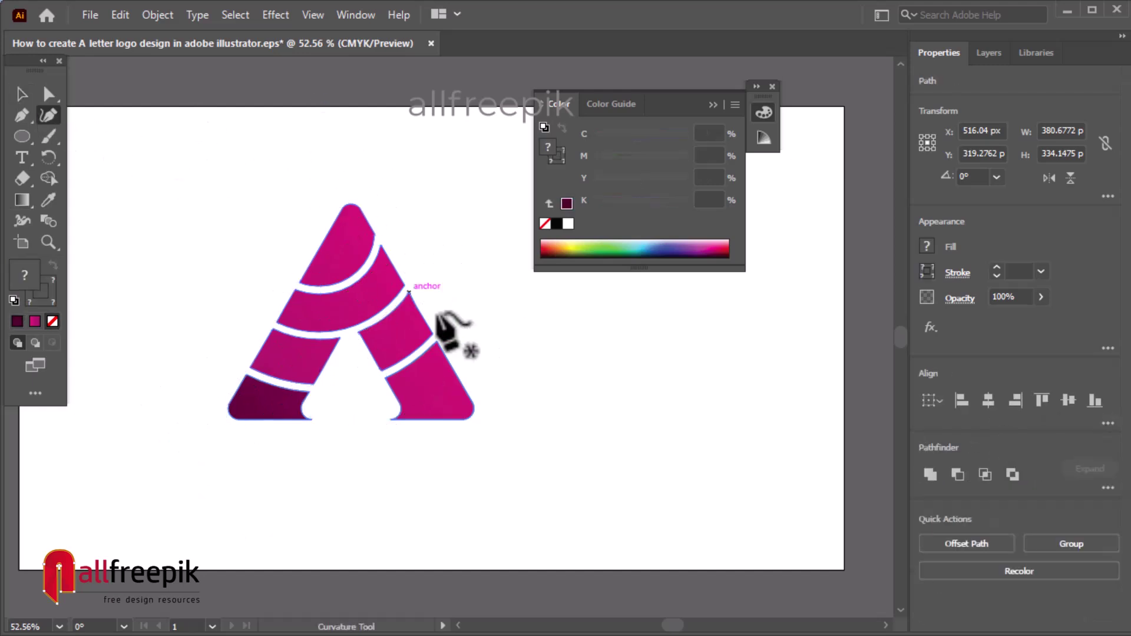
left_click(264, 402)
left_click(426, 402)
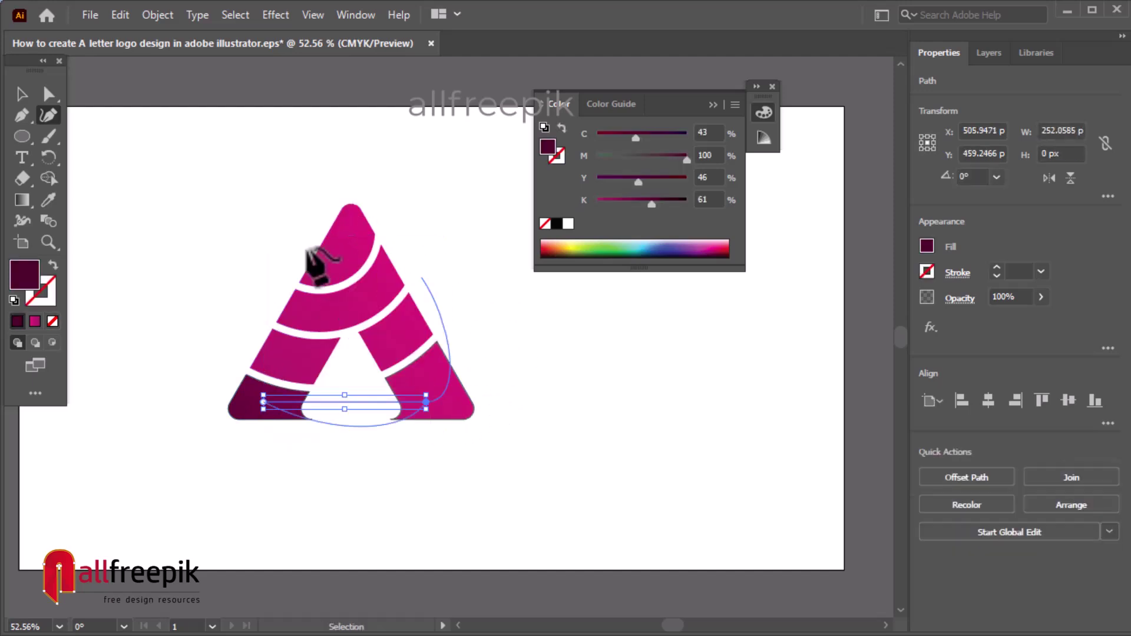
left_click(21, 93)
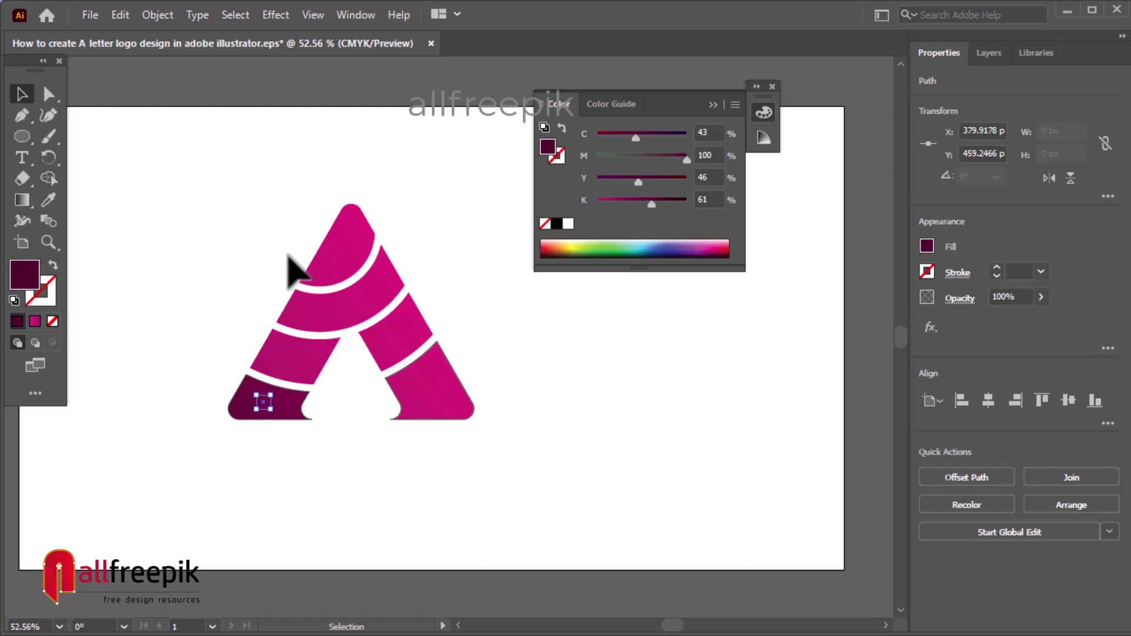
left_click_drag(207, 197, 500, 492)
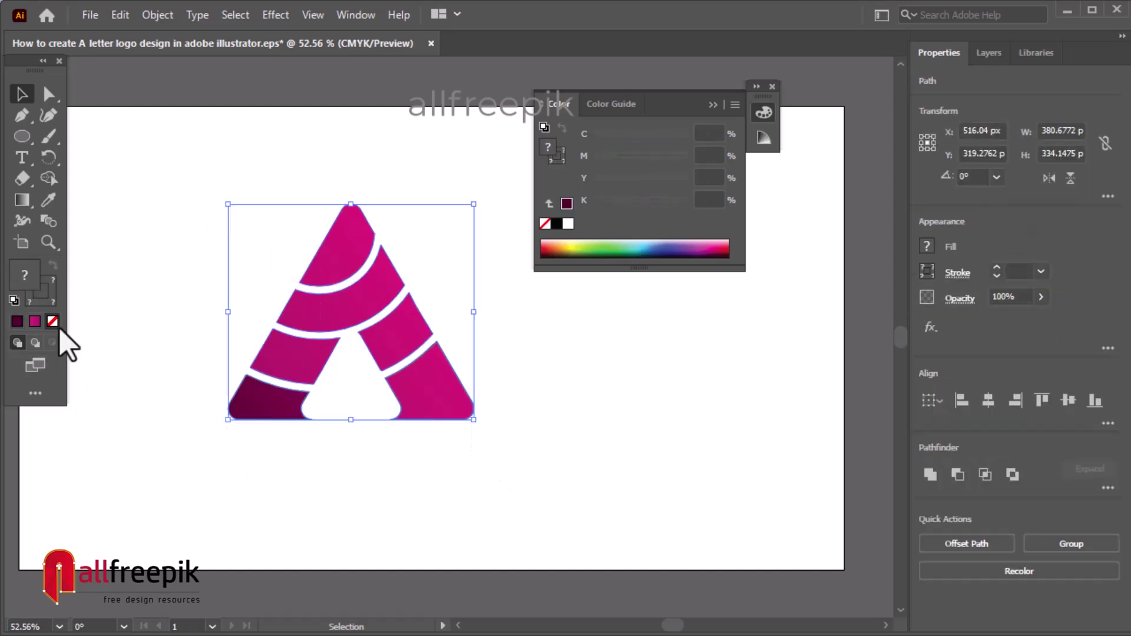
left_click(488, 495)
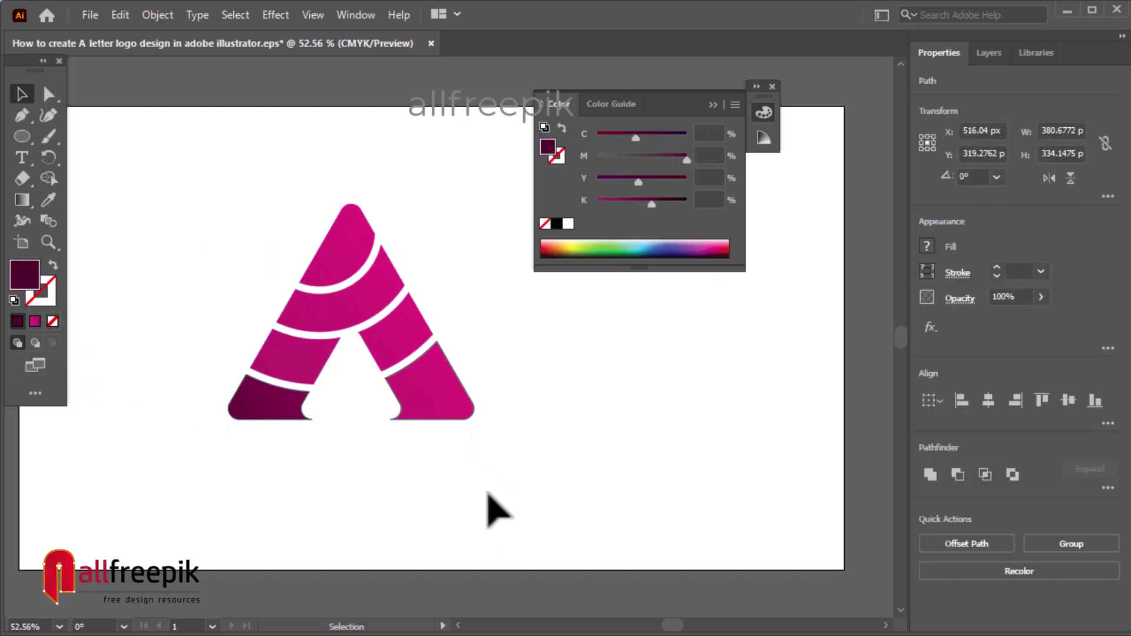
left_click(348, 242)
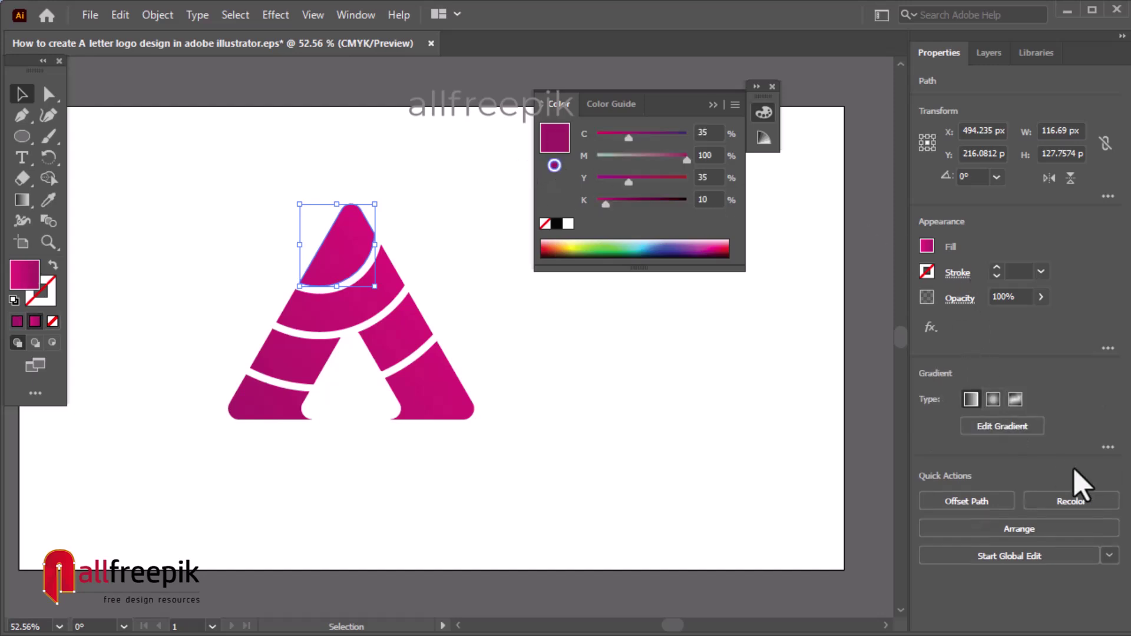
Move the top piece's ending gradient stop to about 86% and darken its colour.
left_click(1107, 449)
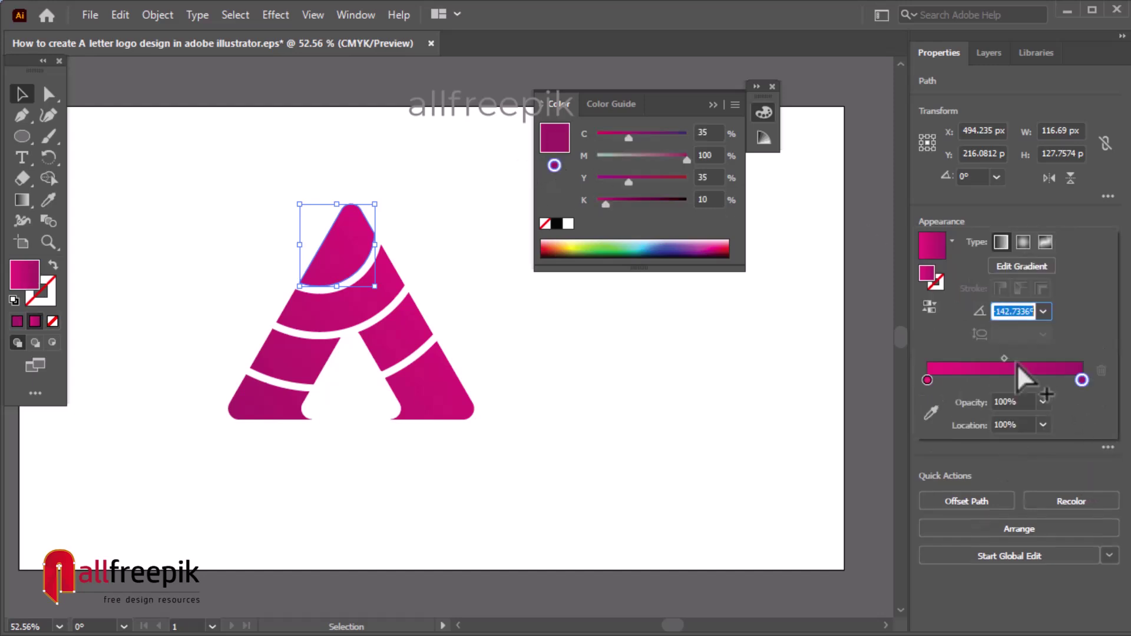
left_click_drag(1081, 380, 1060, 380)
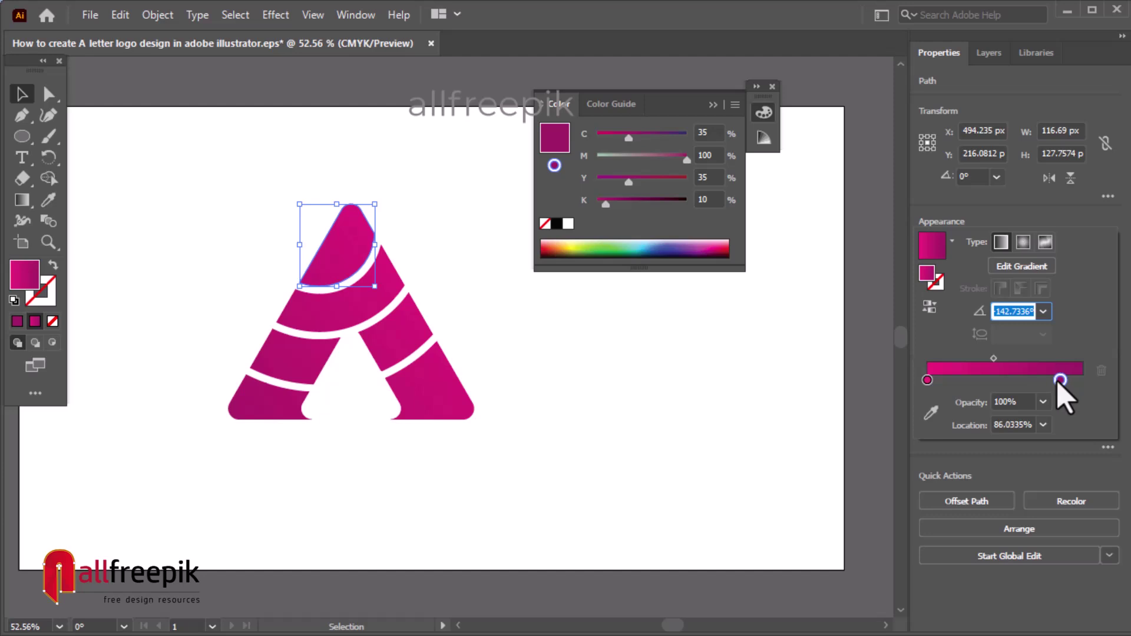
double_click(1060, 380)
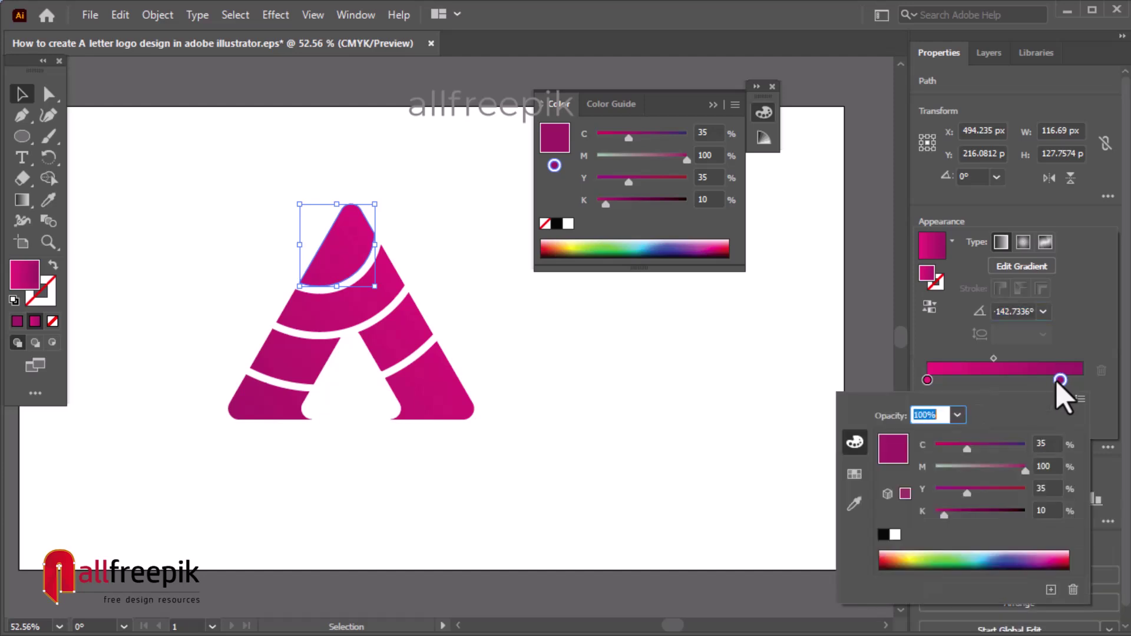
left_click(984, 512)
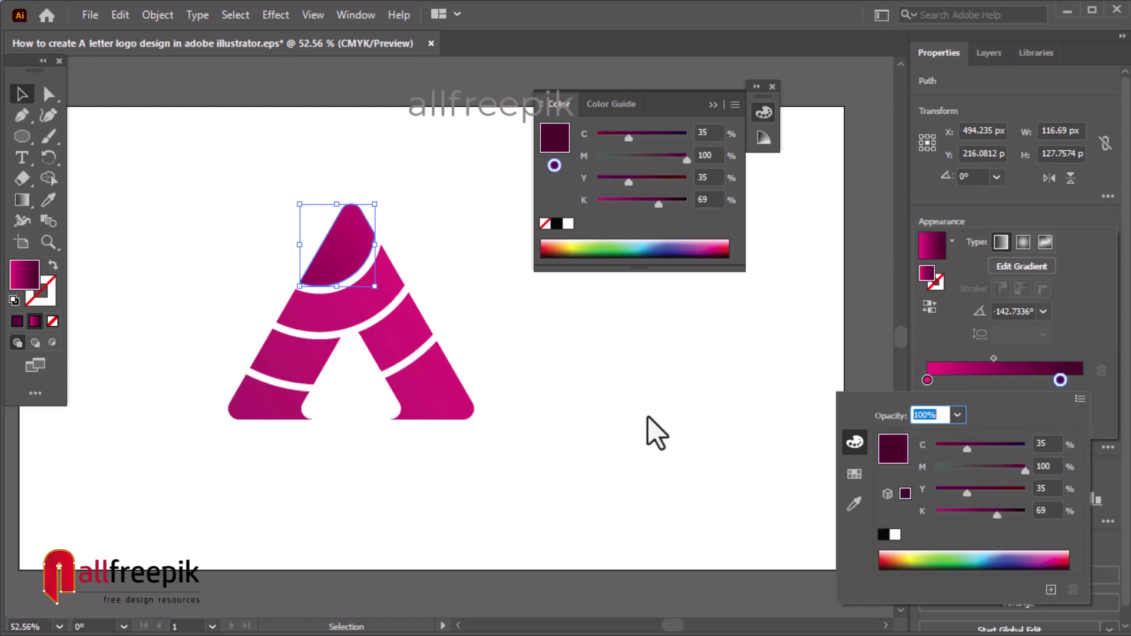
left_click(633, 391)
Copy the top piece's dark gradient onto the second band with the Eyedropper.
left_click(351, 306)
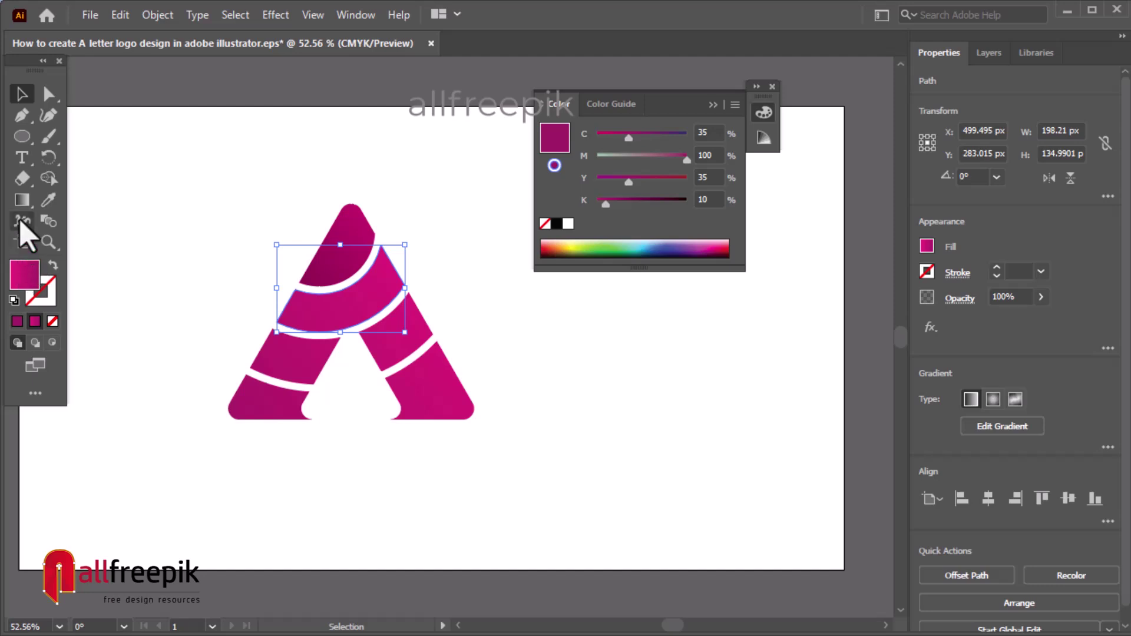
left_click(48, 200)
left_click(330, 259)
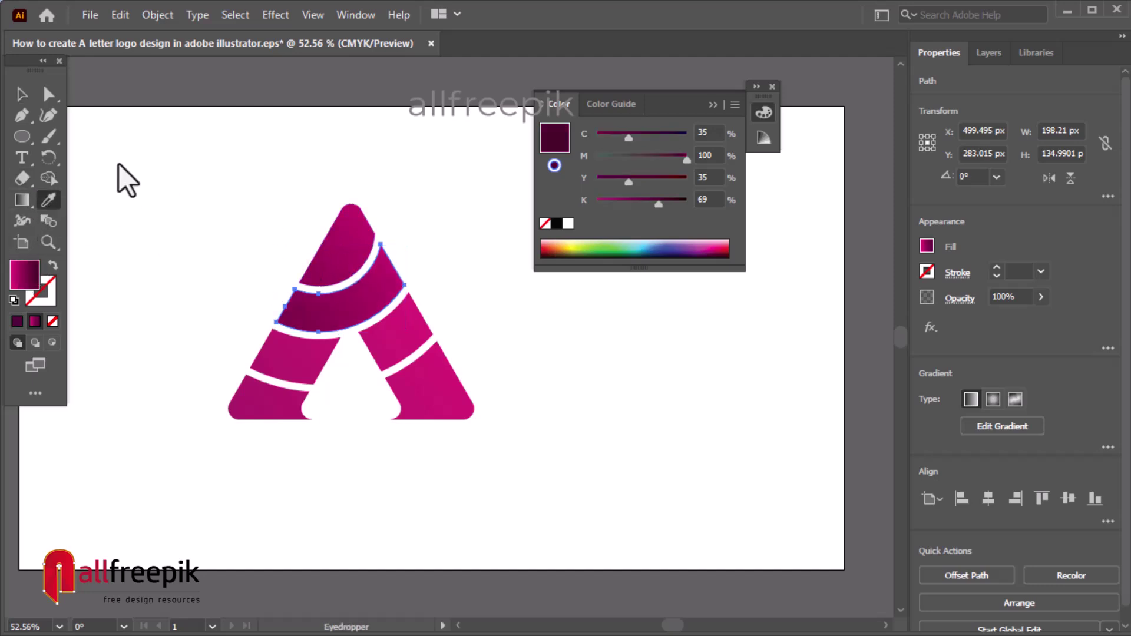
Give both third-band pieces the second band's darker magenta.
left_click(49, 94)
left_click(397, 356)
left_click(324, 372, "shift")
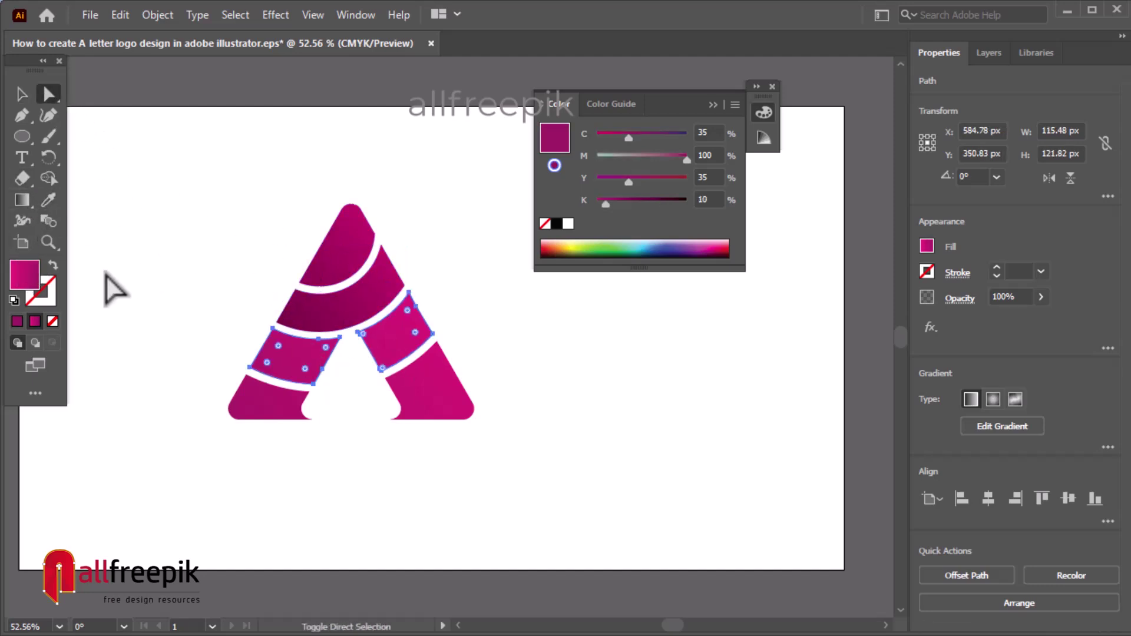
left_click(48, 200)
left_click(351, 292)
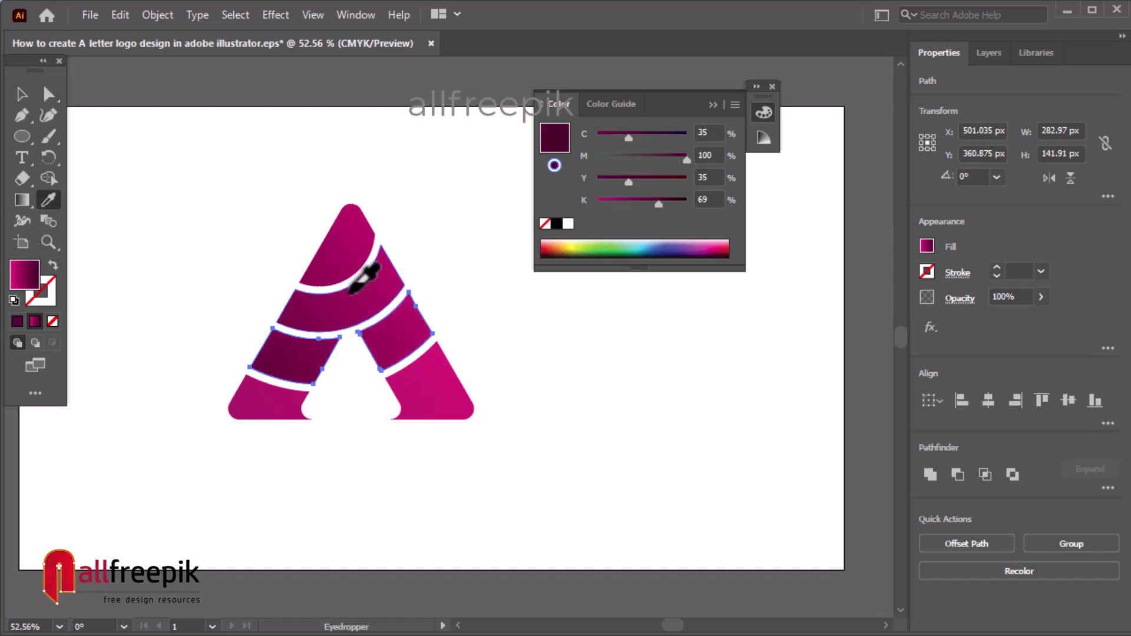
Apply the same darker band colour to both bottom feet, then deselect them.
left_click(49, 95)
left_click(465, 412)
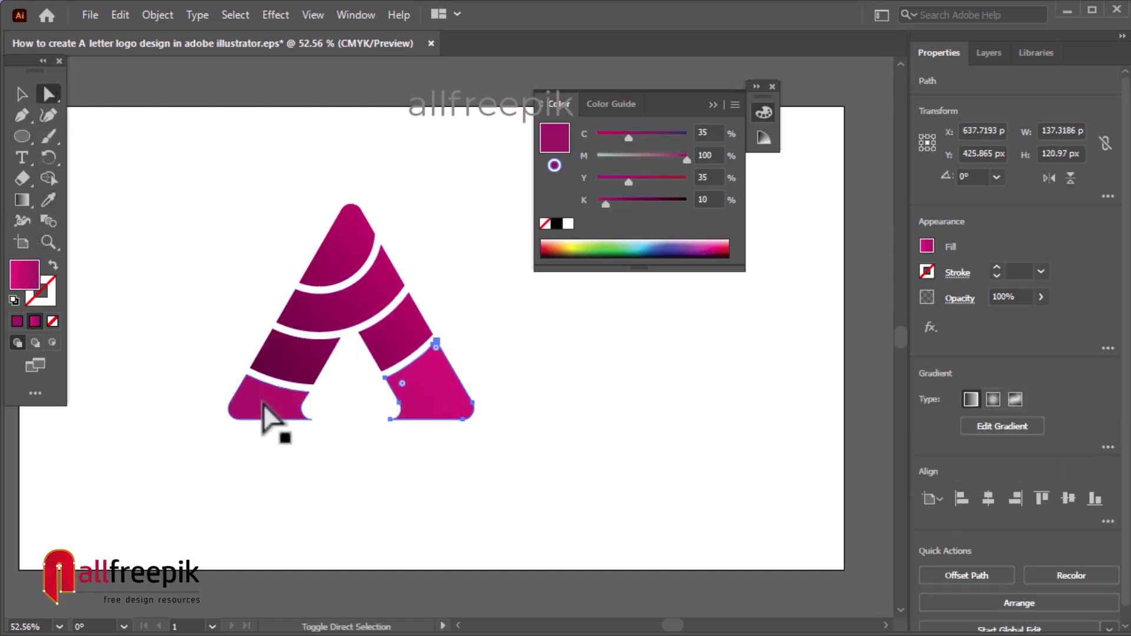
left_click(263, 419, "shift")
left_click(48, 200)
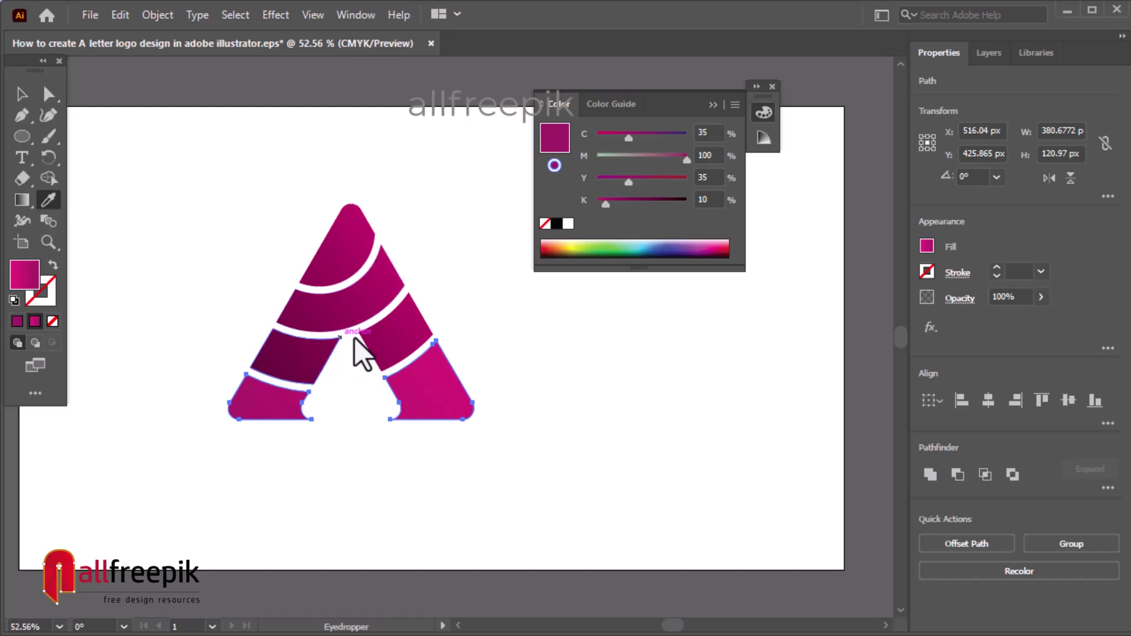
left_click(398, 353)
left_click(49, 95)
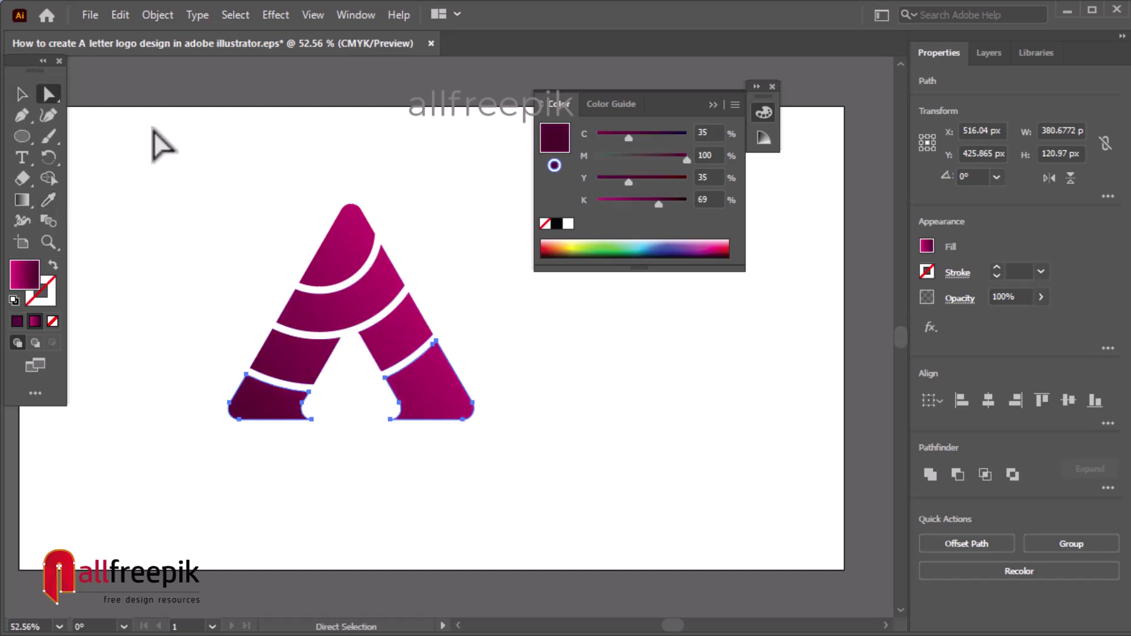
left_click(153, 130)
left_click(22, 95)
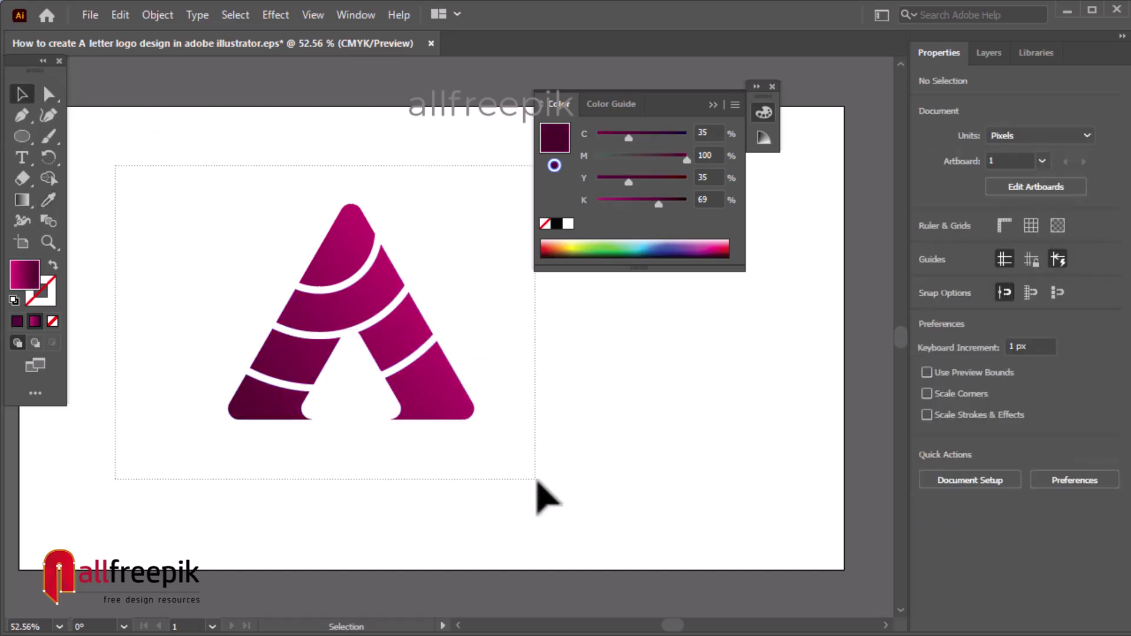
Move the whole A about 53 px right and 36 px up, then deselect it.
left_click_drag(116, 168, 538, 493)
left_click_drag(451, 415, 483, 380)
left_click(548, 422)
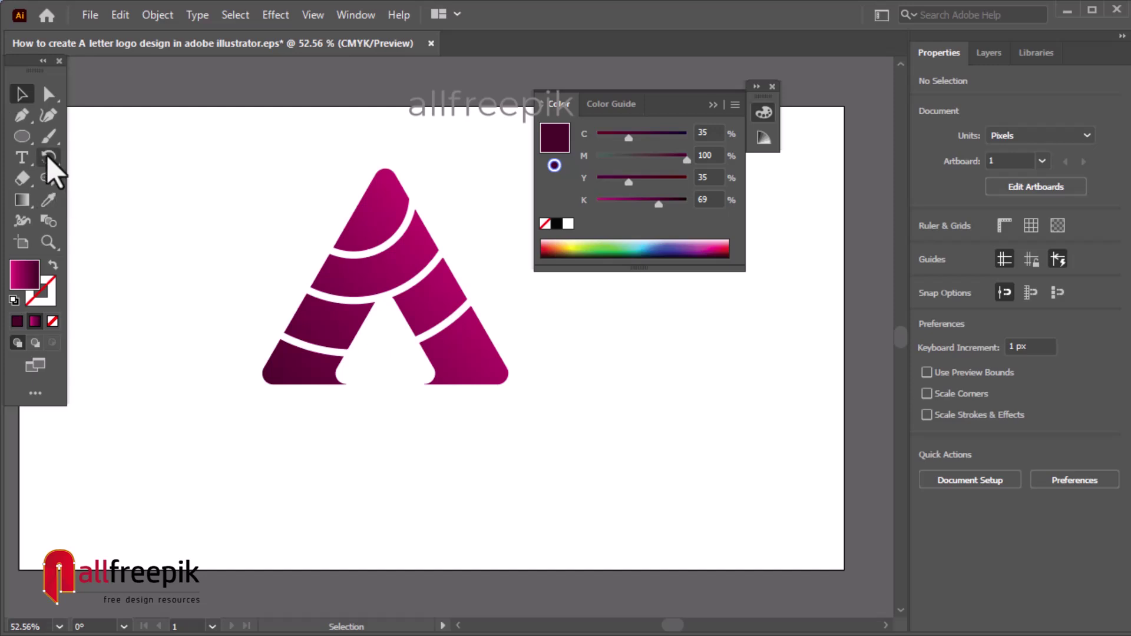
Add a 12 pt text line reading 'Company' below the A.
left_click(281, 443)
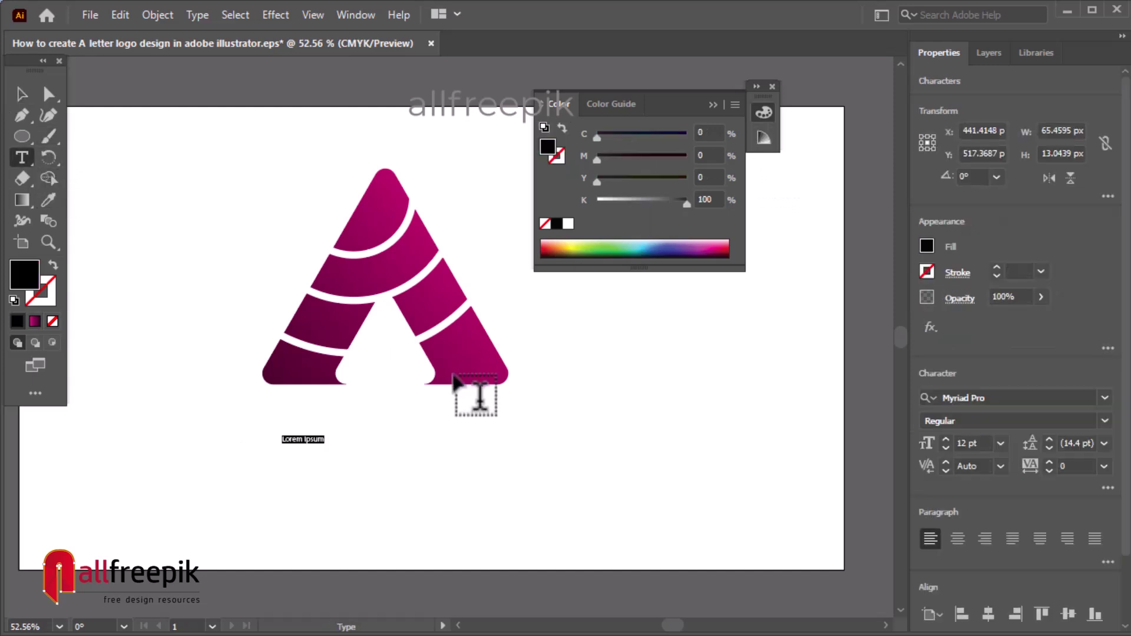
type("q")
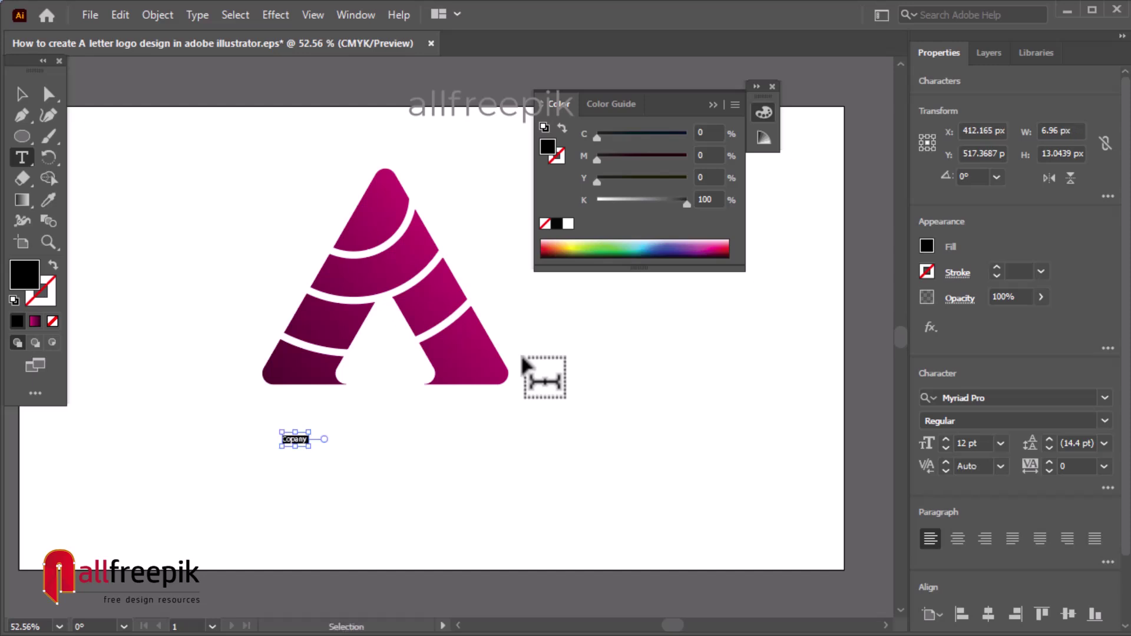
type("q")
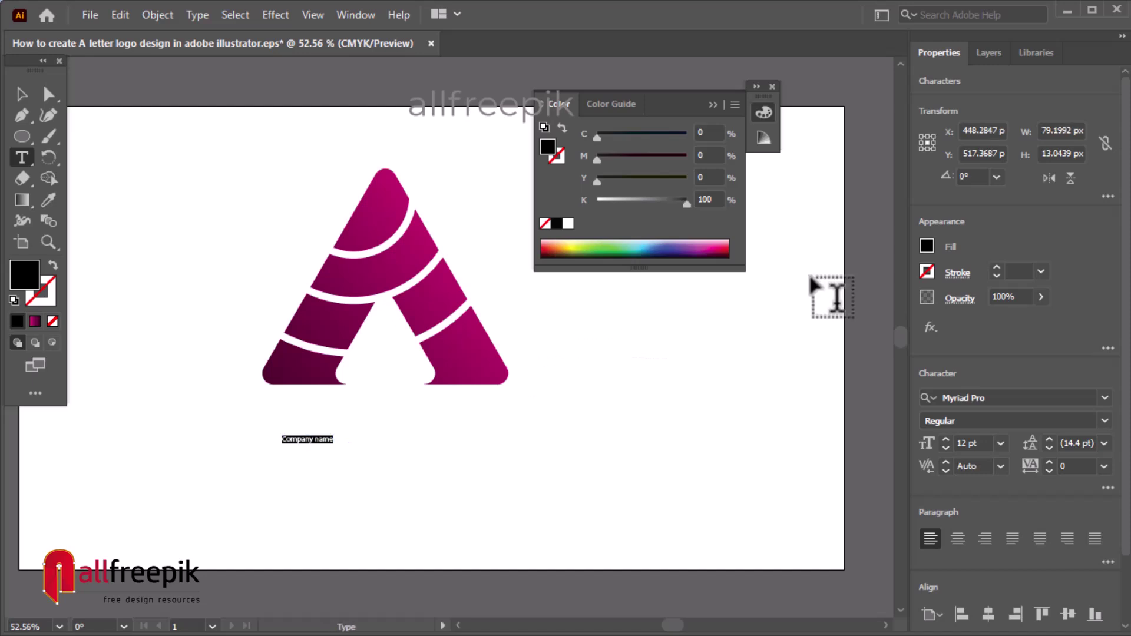
Set the company name text to 60 pt Noto Serif Bold.
left_click(1001, 443)
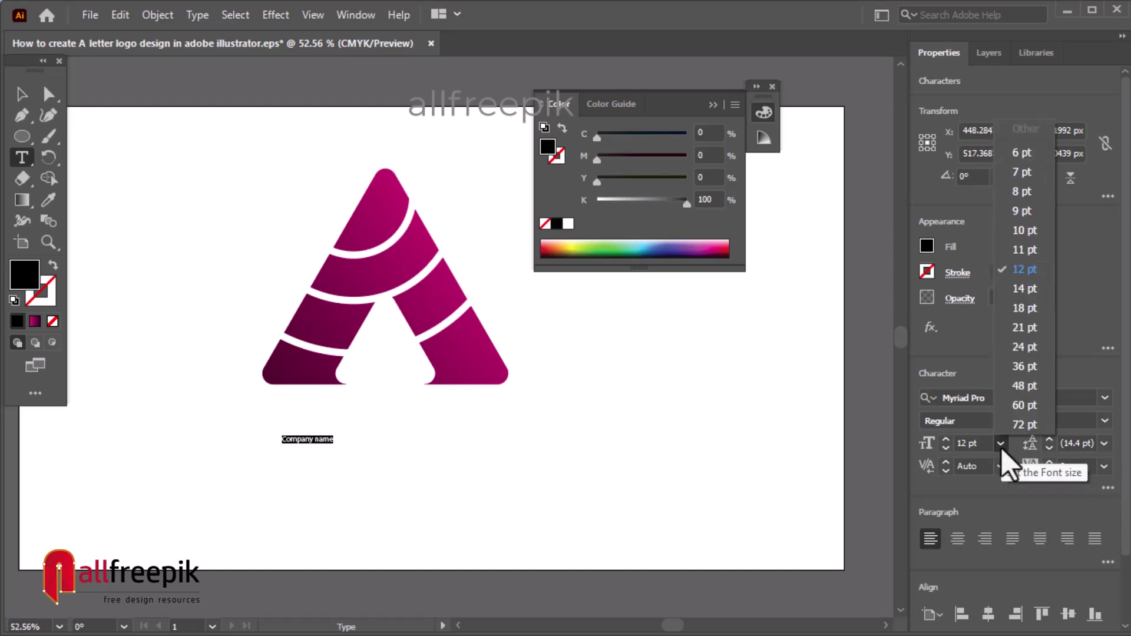
left_click(1026, 407)
left_click(1012, 397)
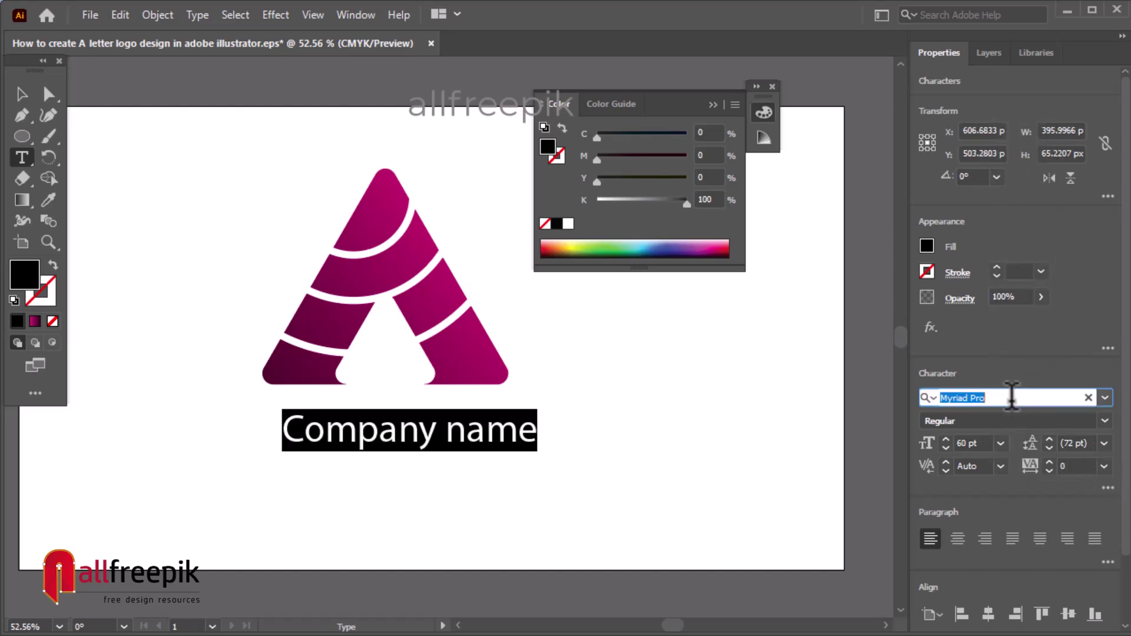
key("Down")
key("Down")
key("Down")
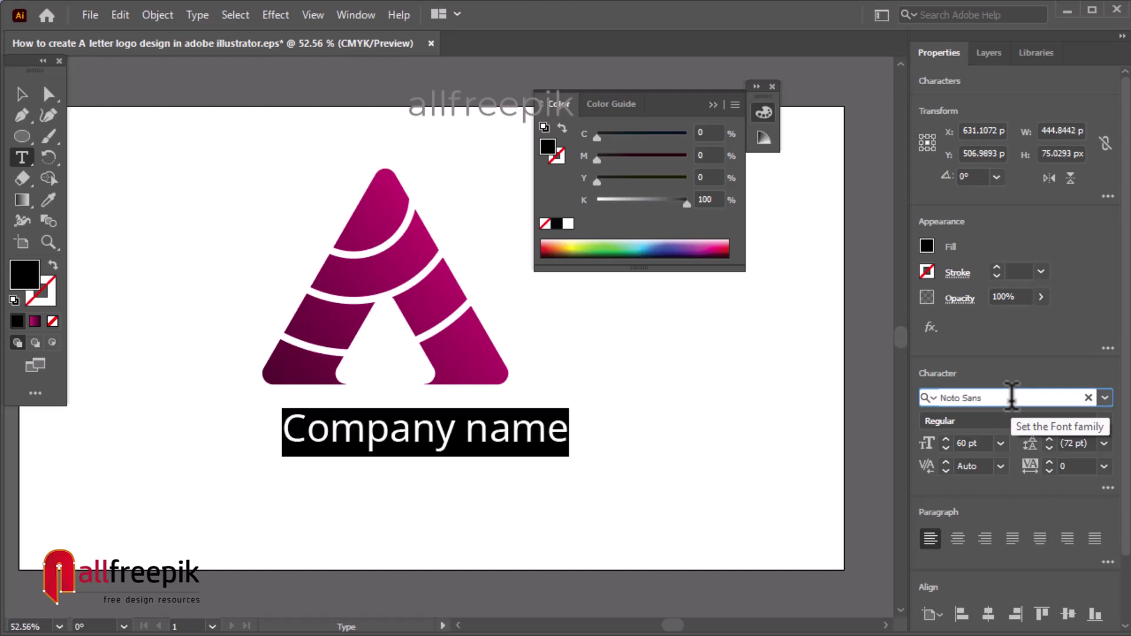
key("Up")
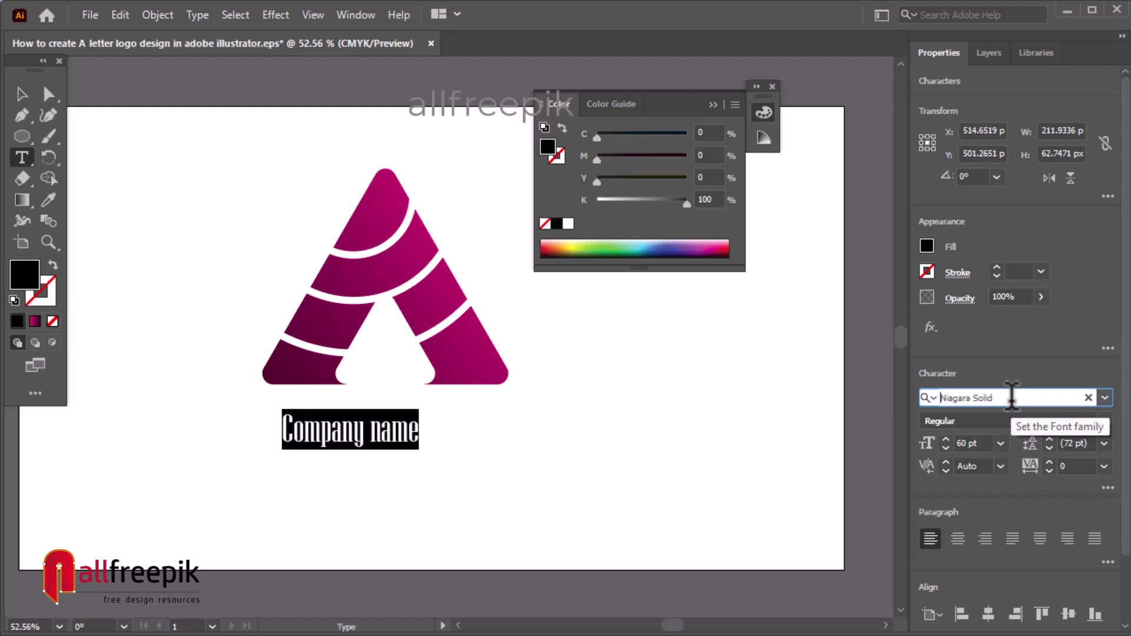
key("Tab")
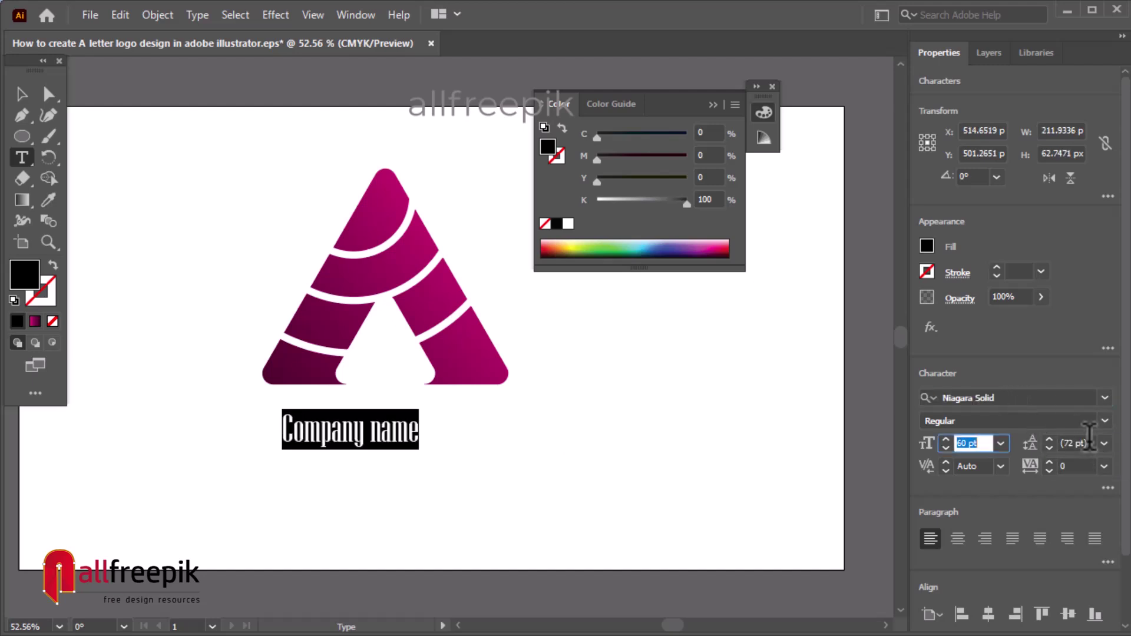
left_click(1104, 421)
left_click(1060, 419)
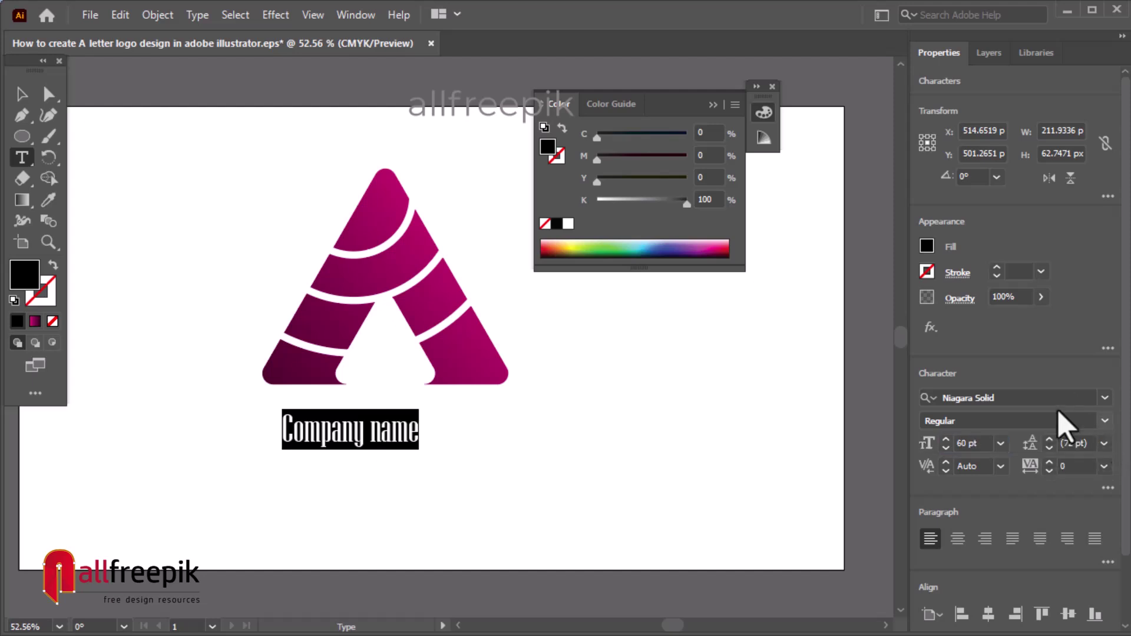
left_click(1052, 397)
key("Down")
key("Down")
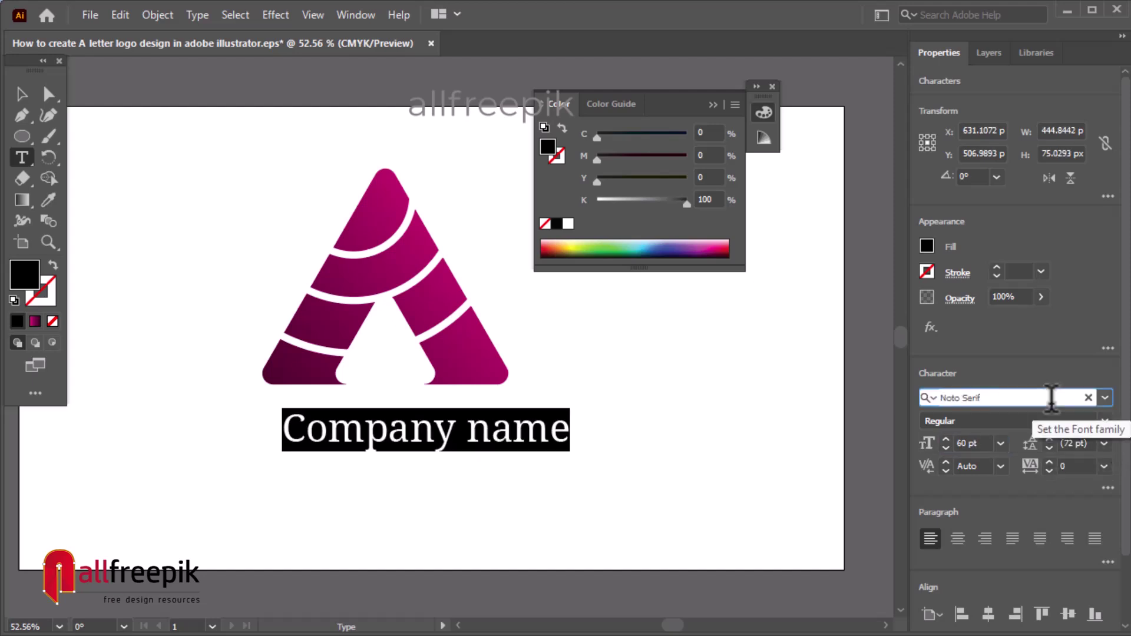
key("Down")
key("Down")
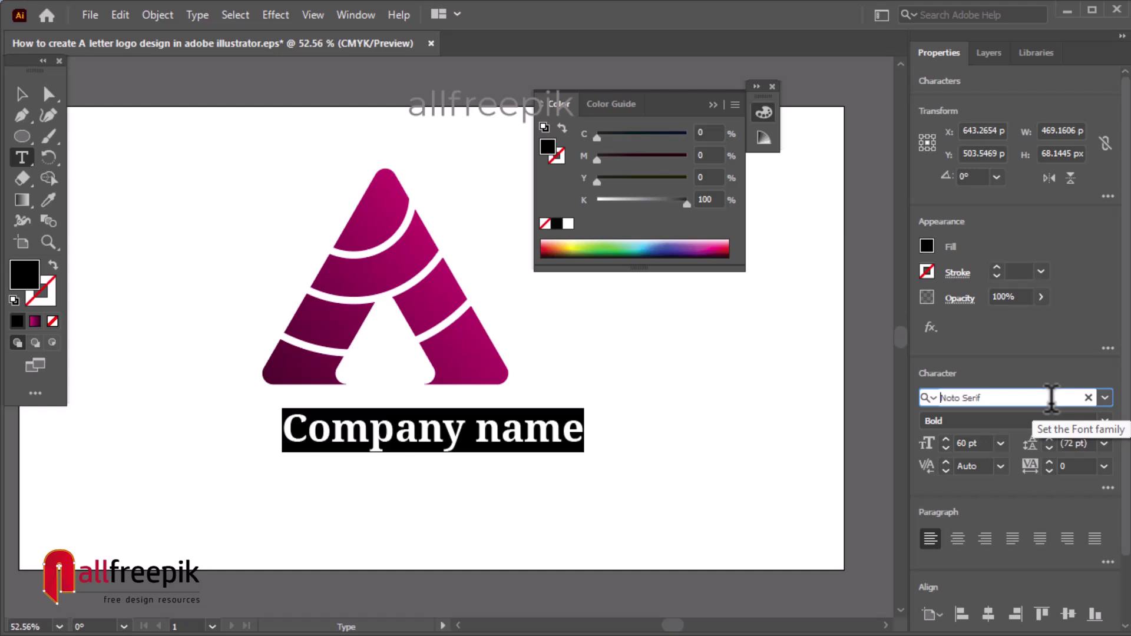
Turn on All Caps in the Character panel and centre COMPANY NAME under the A.
left_click(22, 94)
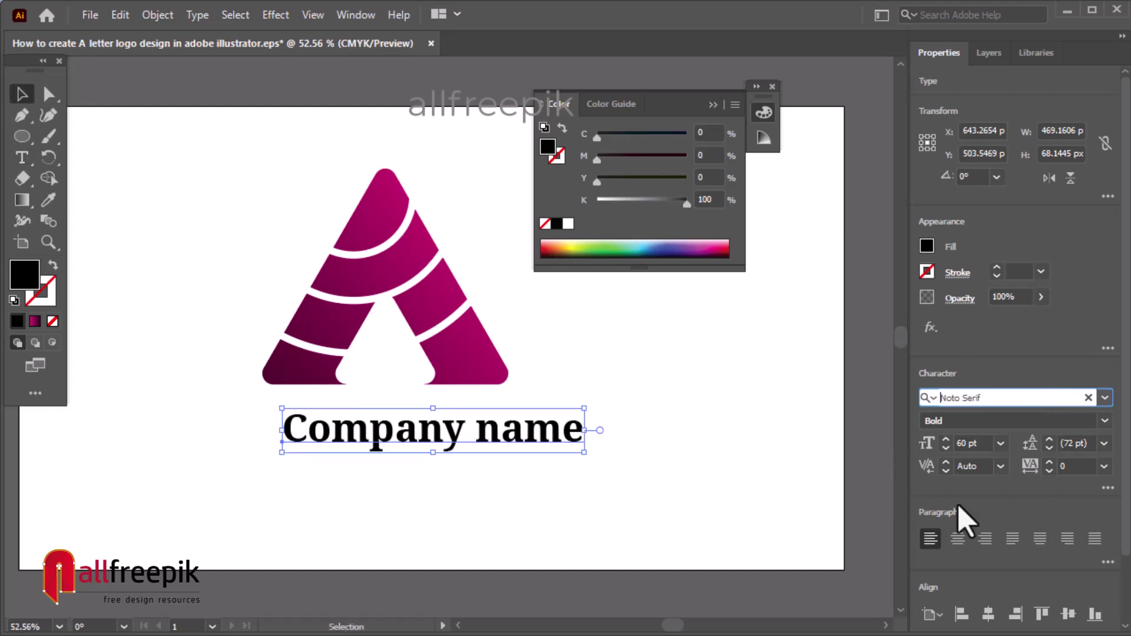
key("ctrl+t")
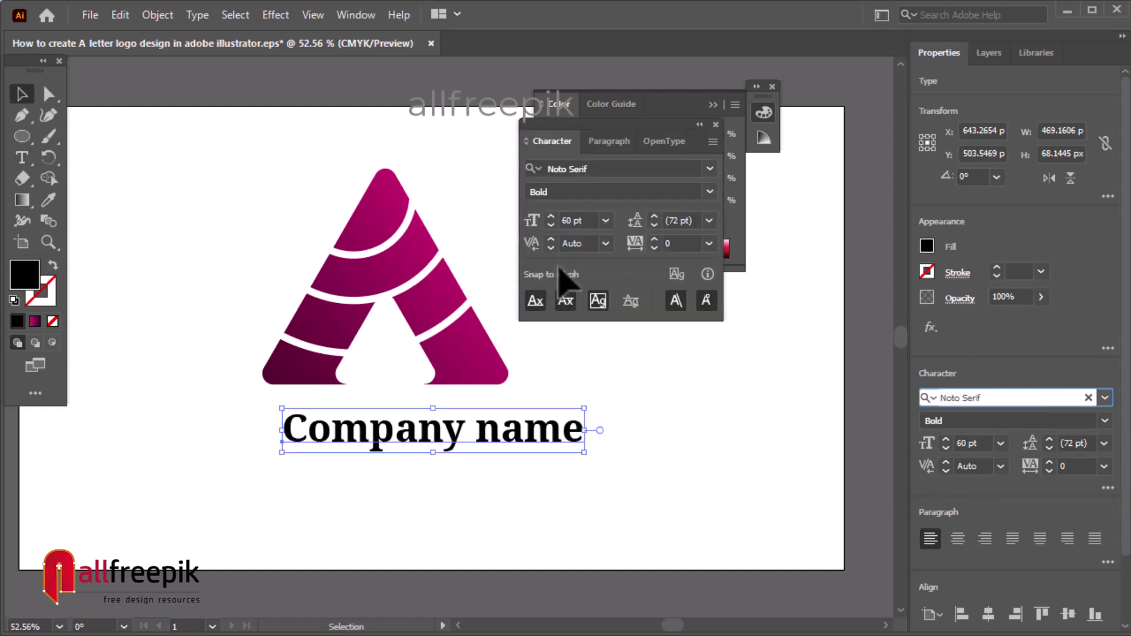
left_click(713, 142)
left_click(795, 304)
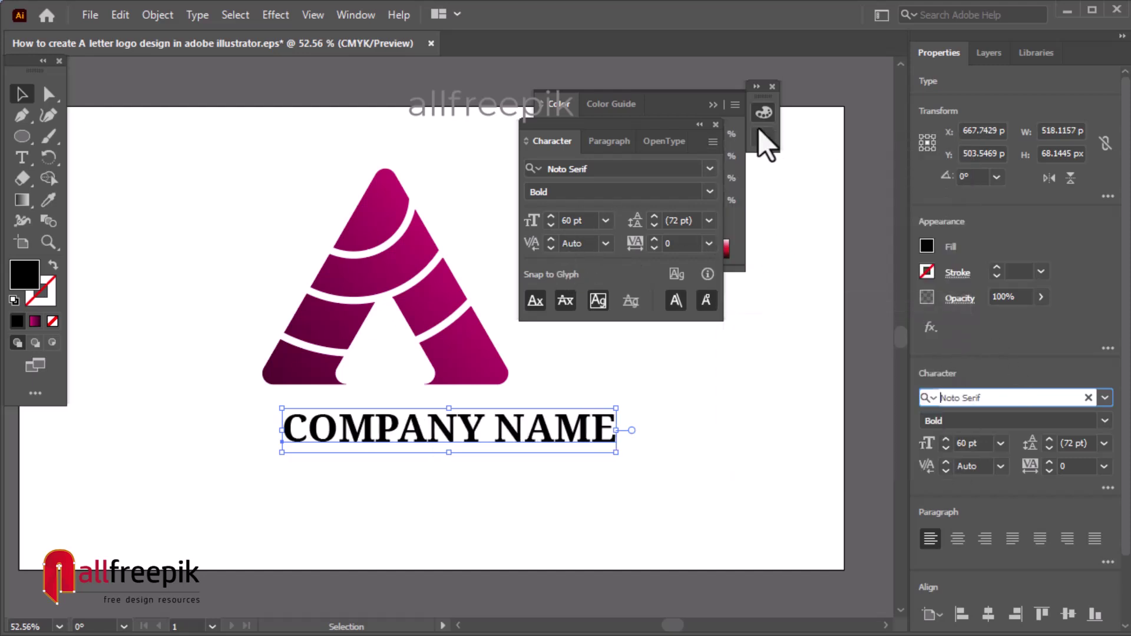
left_click(766, 139)
left_click(623, 478)
left_click_drag(551, 439, 490, 429)
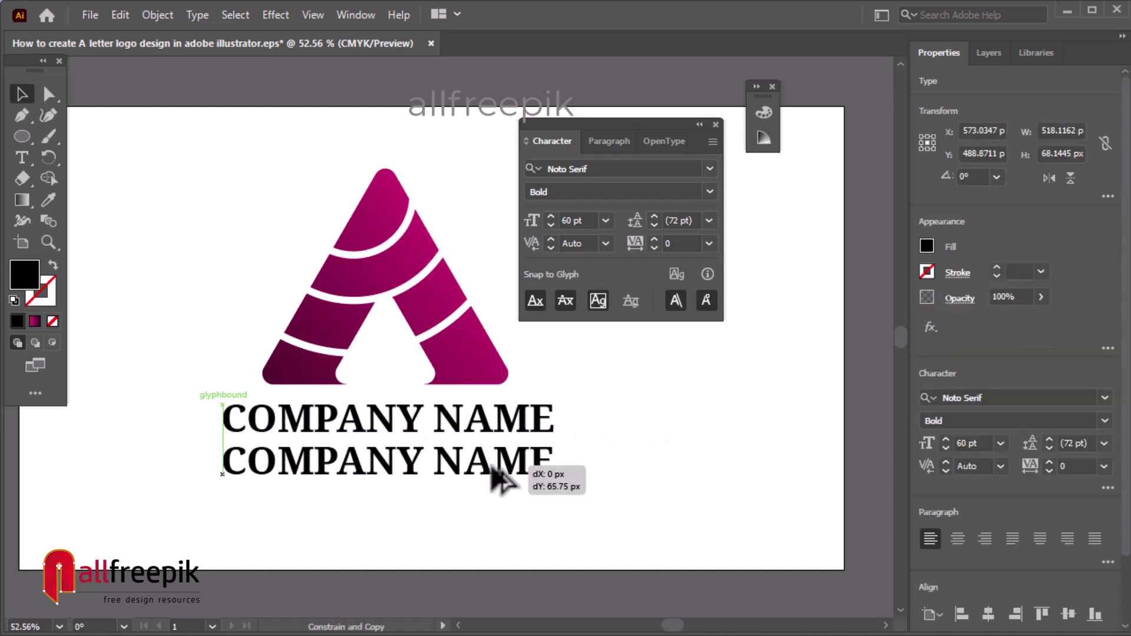
Duplicate COMPANY NAME onto a line below it and retype the copy as LOGO TAGLINE.
left_click_drag(491, 429, 495, 466)
triple_click(495, 467)
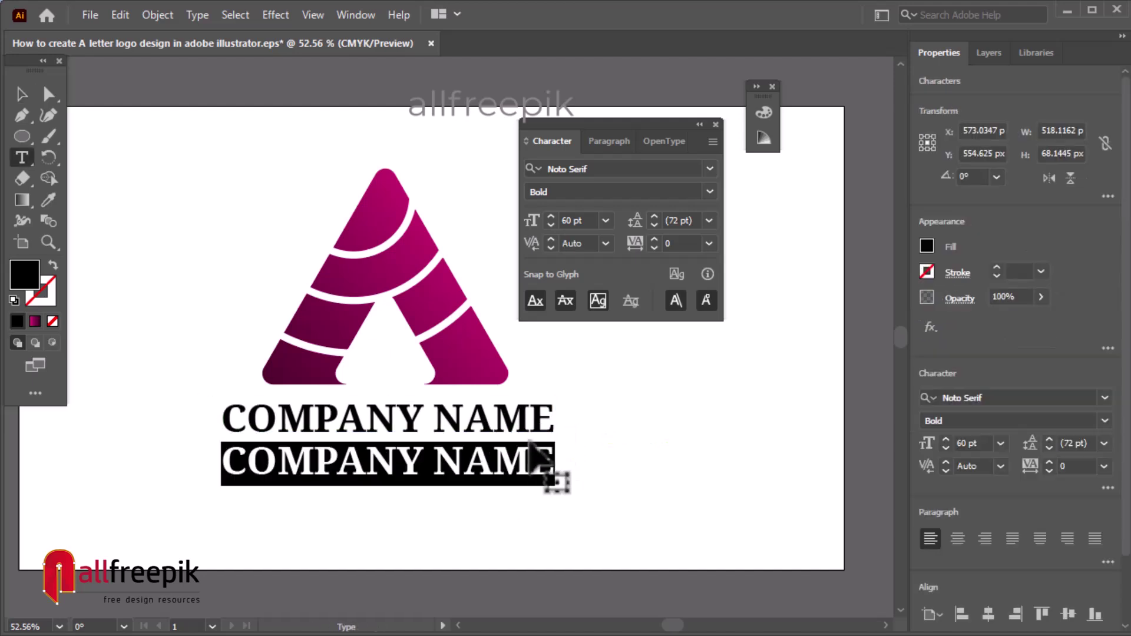
type("TAGLINE")
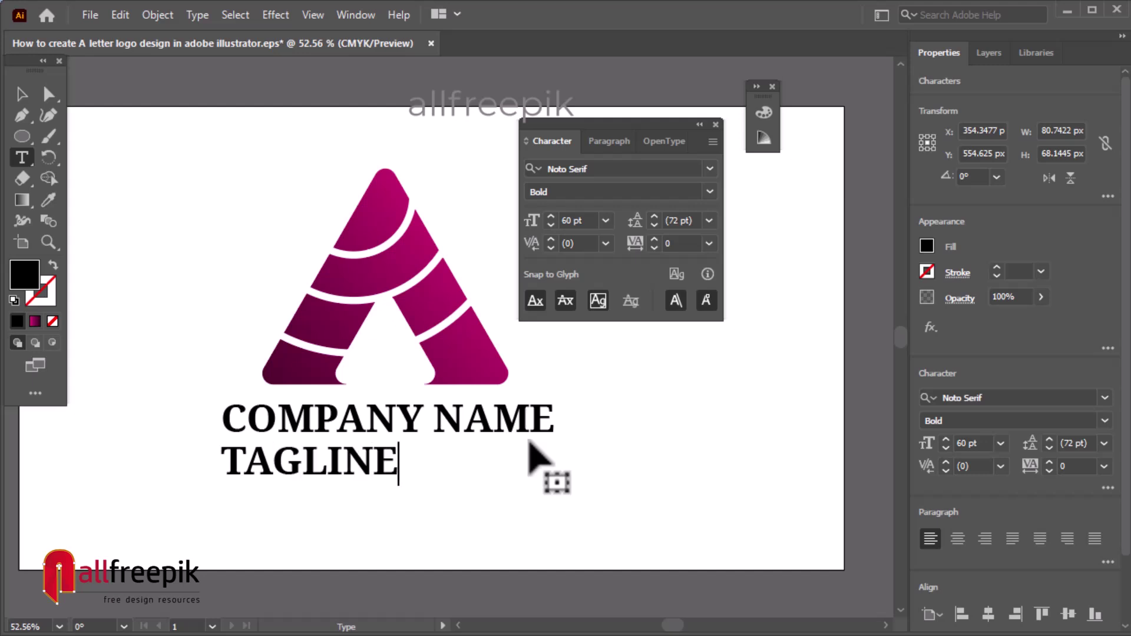
type("LOGO")
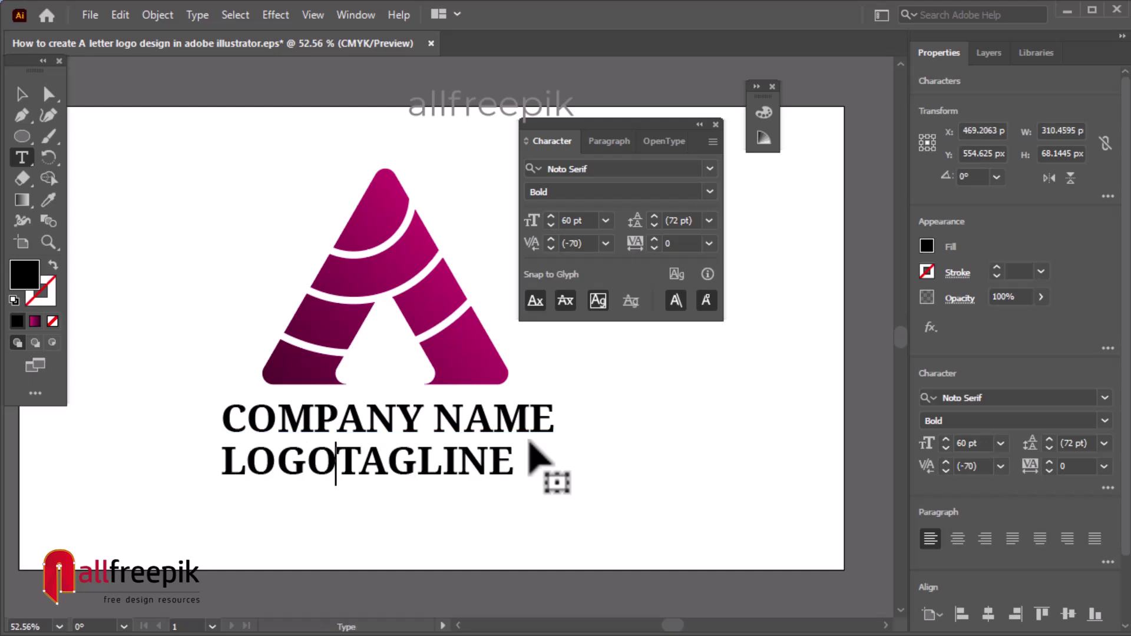
key("ctrl+a")
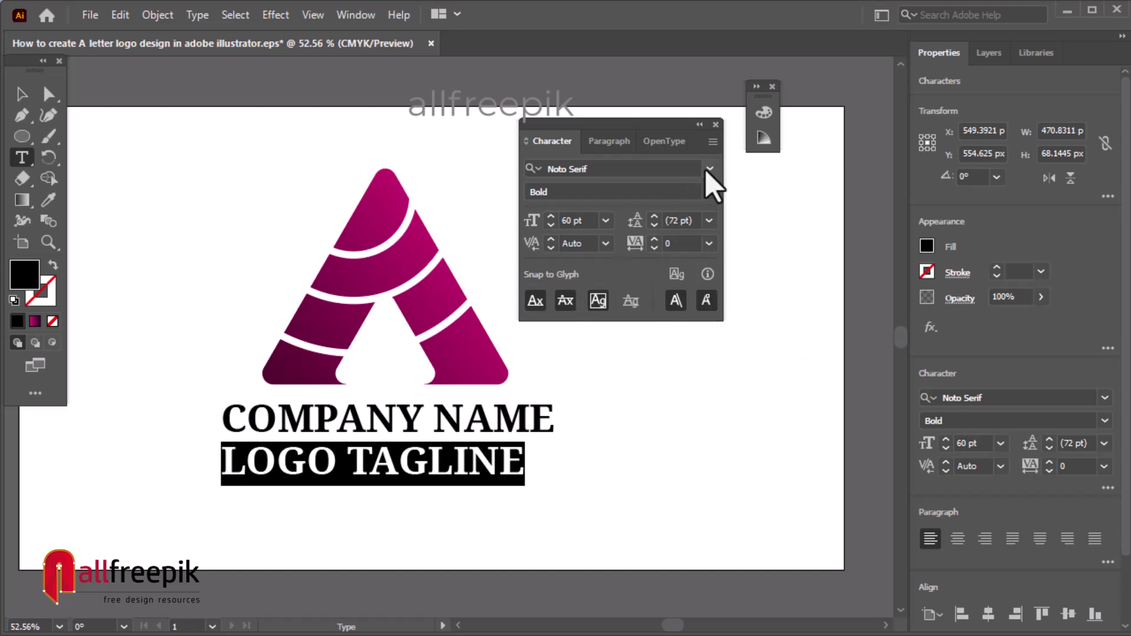
Remove the tagline's capitals so it reads lowercase 'logo tagline'.
left_click(713, 144)
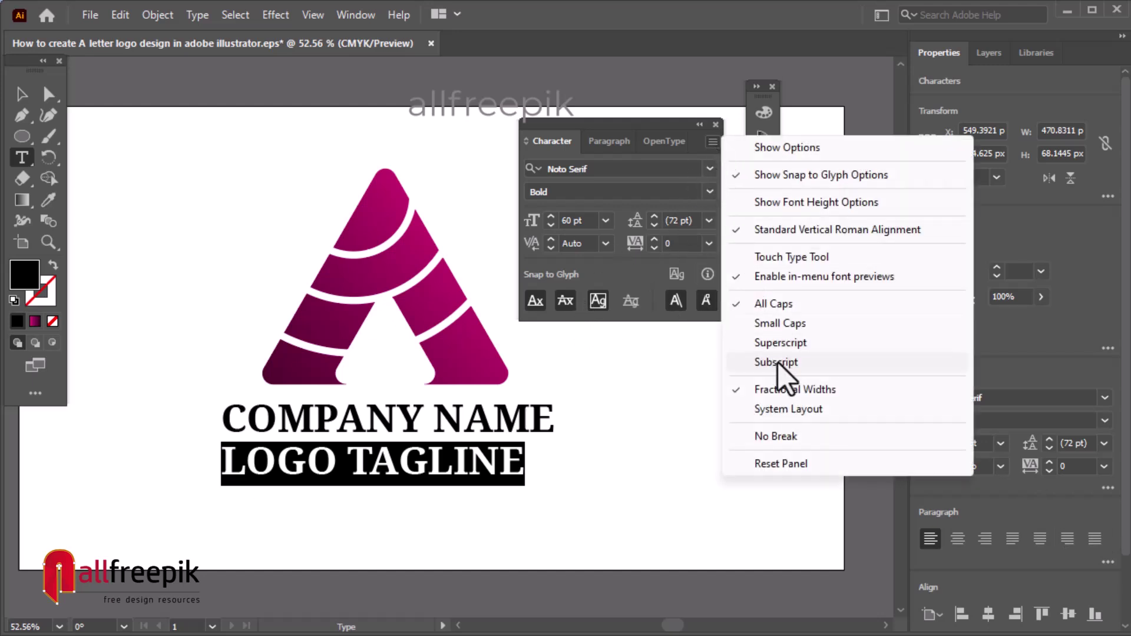
left_click(788, 330)
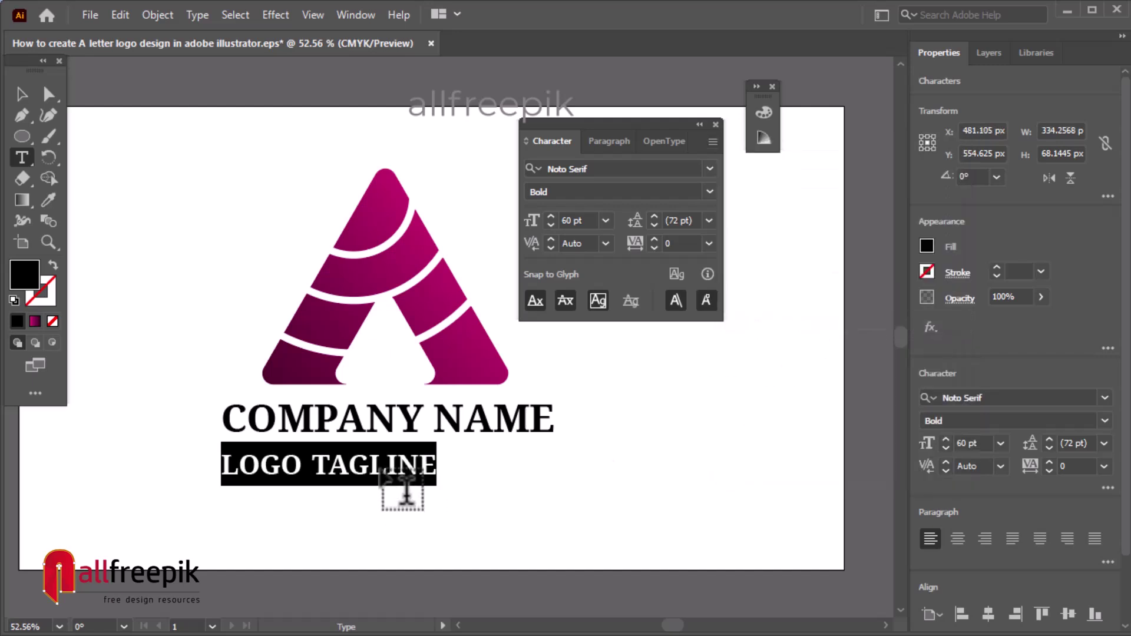
left_click(713, 143)
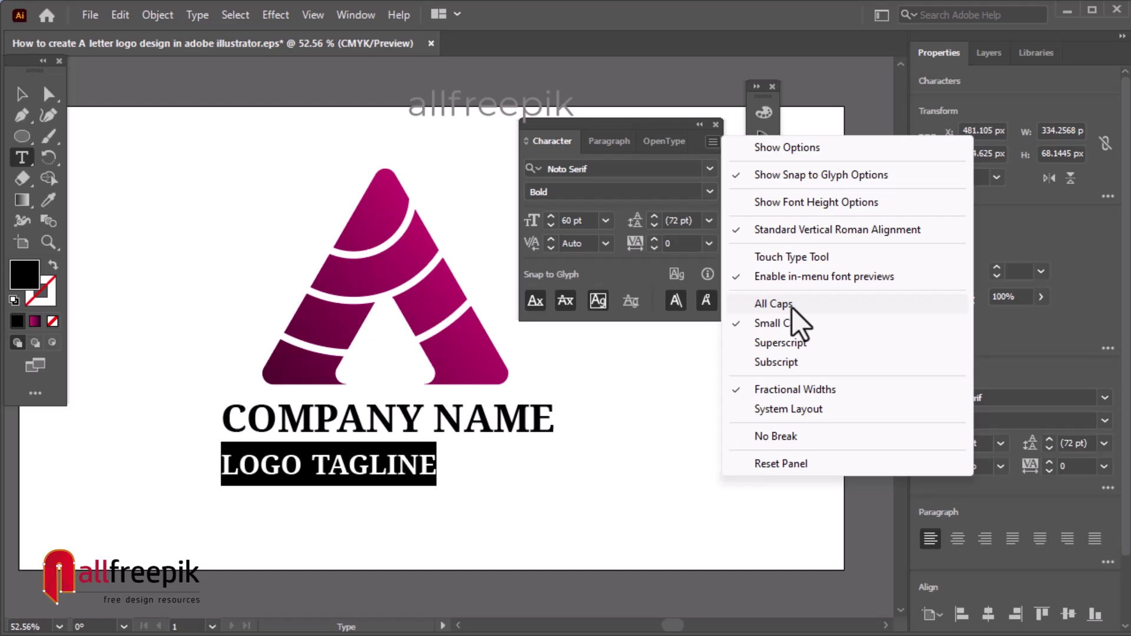
left_click(791, 322)
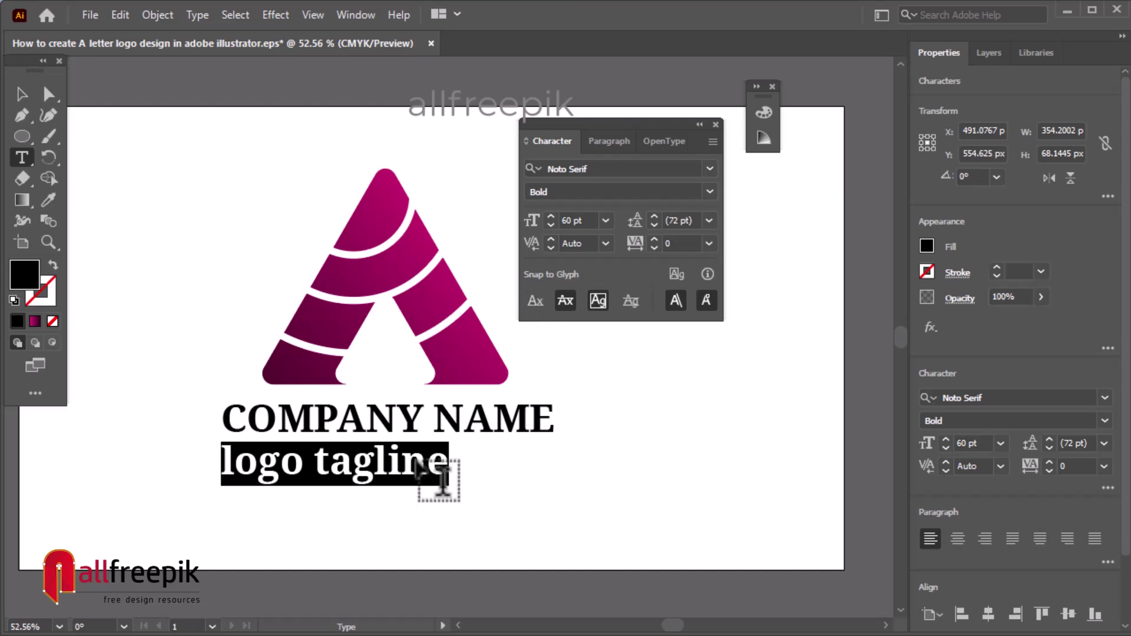
Centre-align the tagline, place it under COMPANY NAME and reduce it to 38 pt.
left_click(401, 492)
key("ctrl+a")
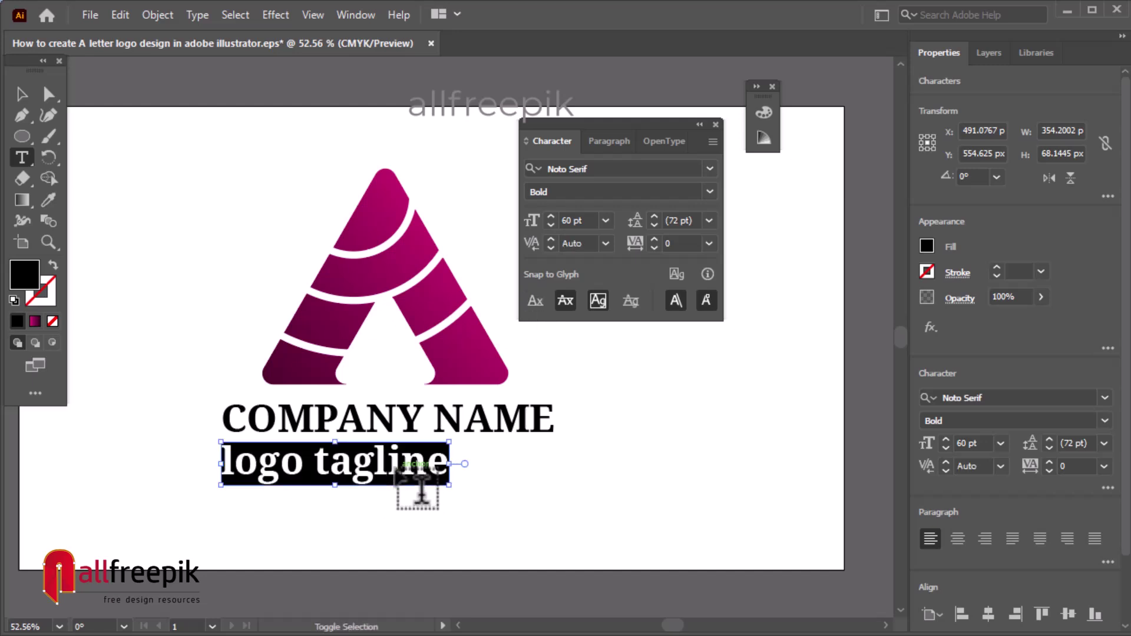
key("ctrl+shift+c")
left_click(21, 99)
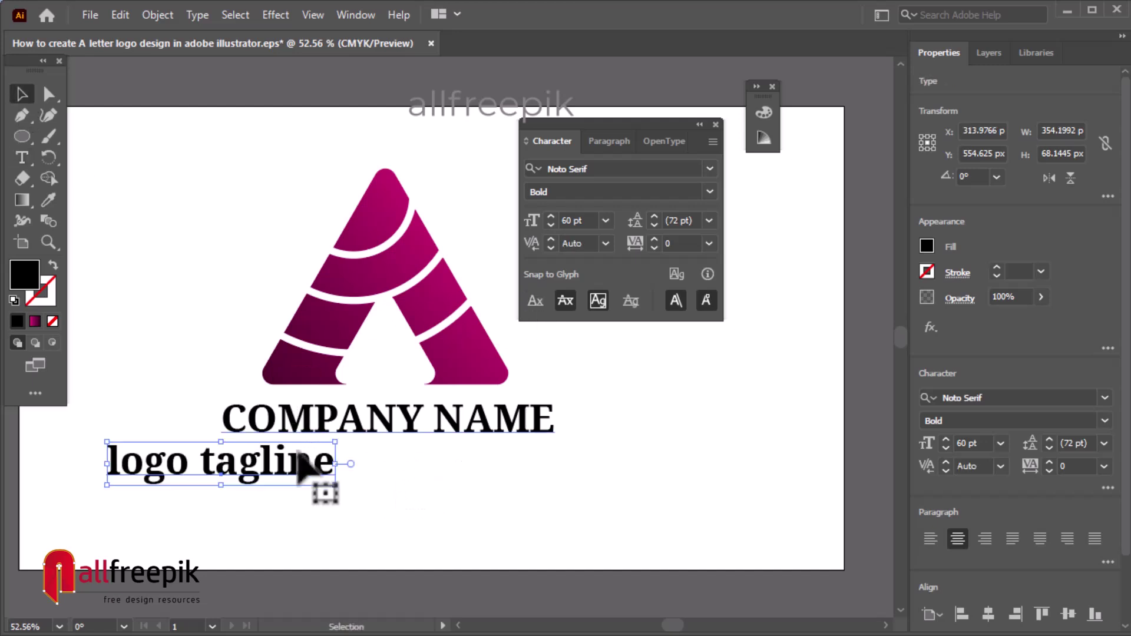
left_click_drag(303, 468, 475, 505)
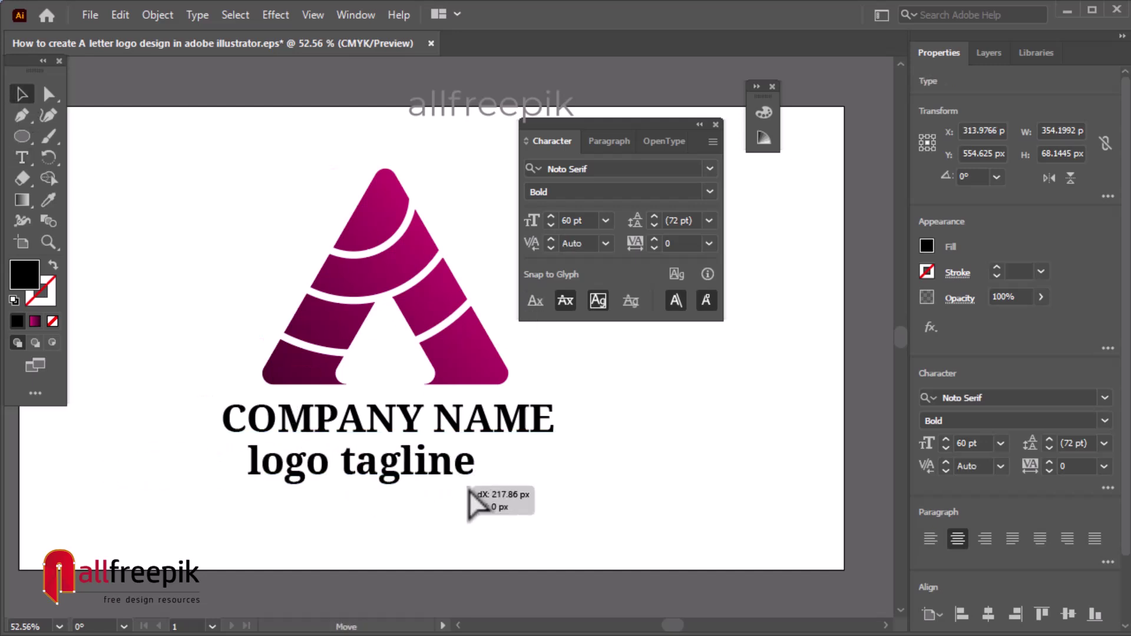
left_click(945, 449)
left_click(946, 449)
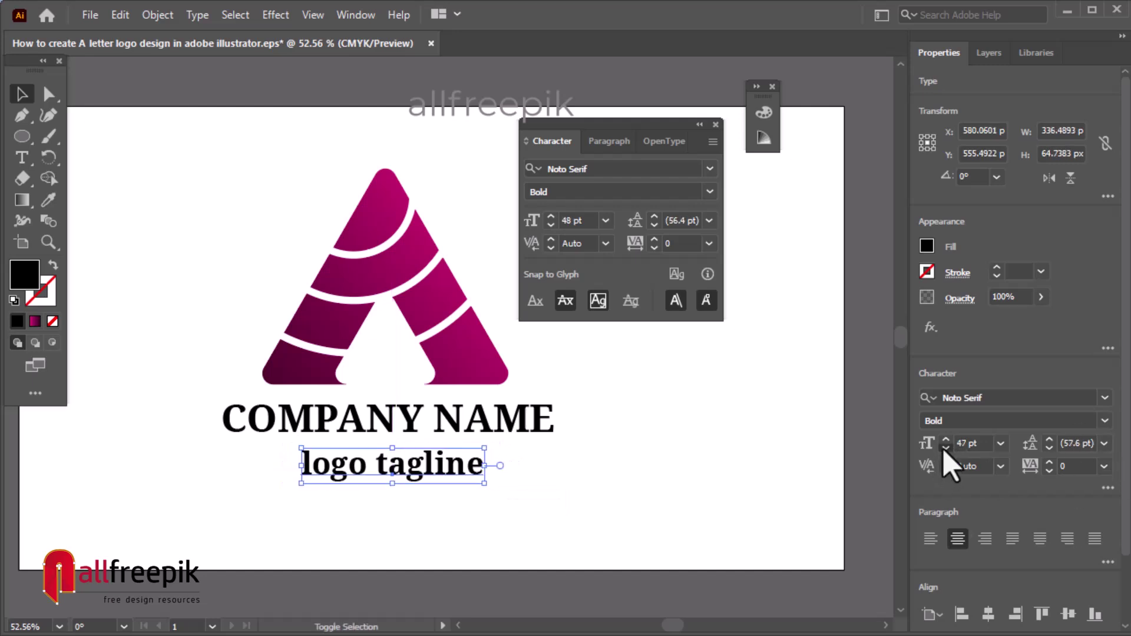
left_click(946, 449)
left_click(946, 449)
left_click(946, 449)
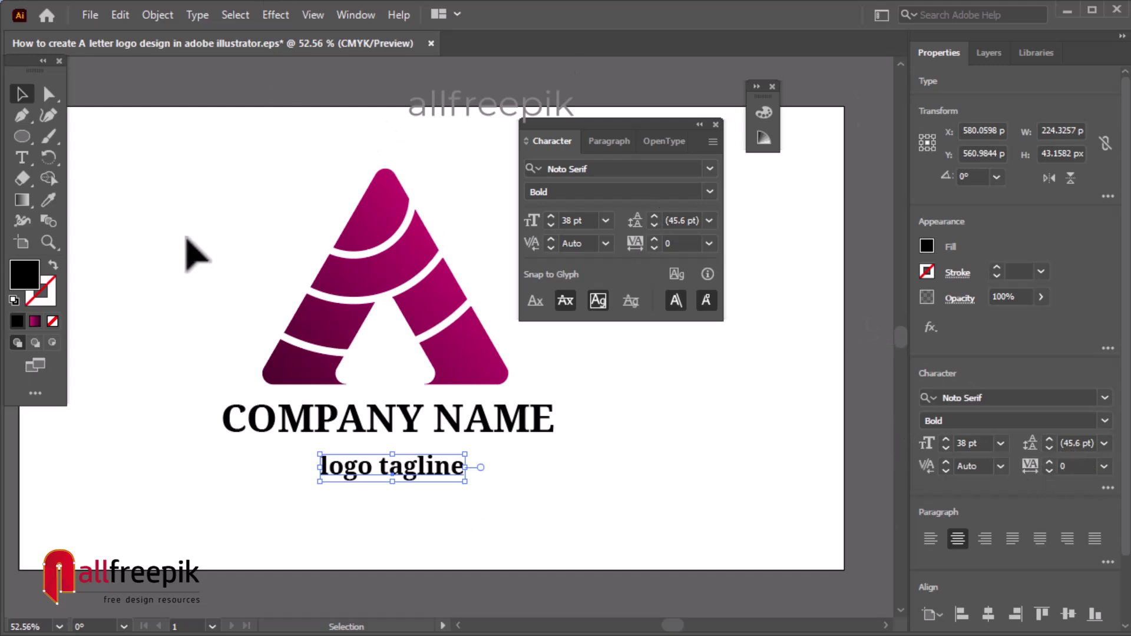
Fill the tagline with magenta, then lighten it to M 76% in the Color Mixer.
left_click(934, 248)
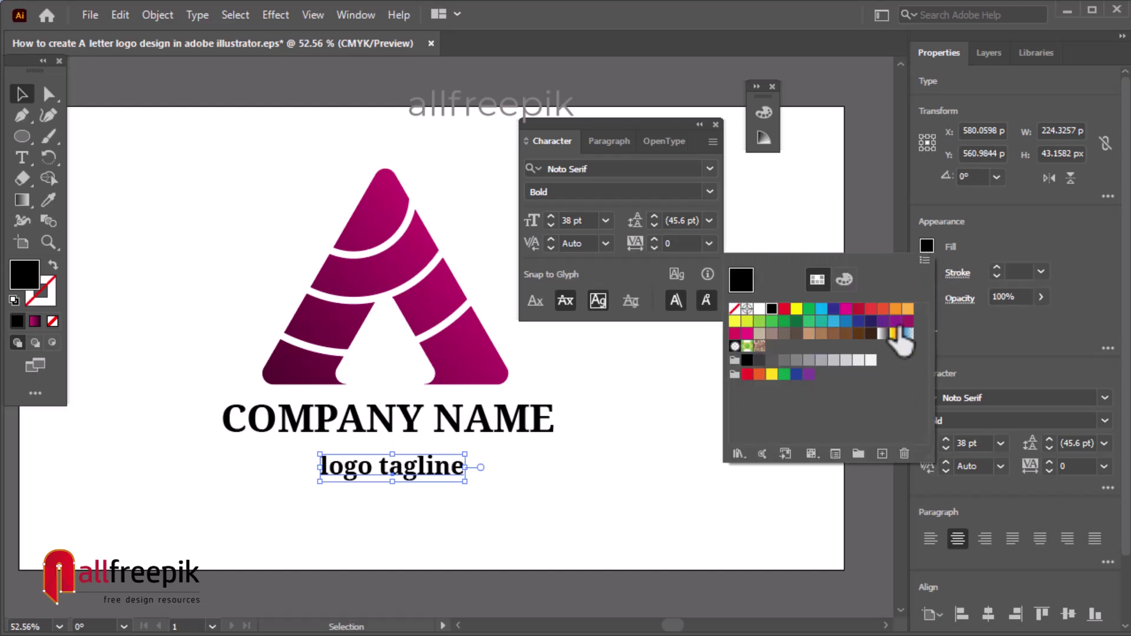
left_click(747, 334)
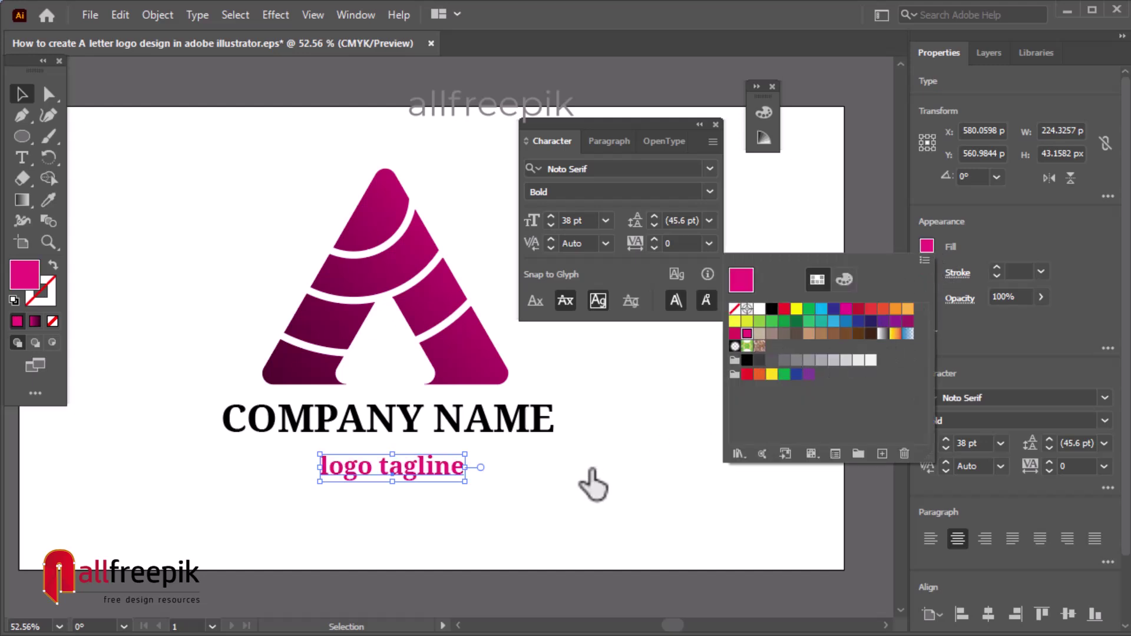
left_click(581, 471)
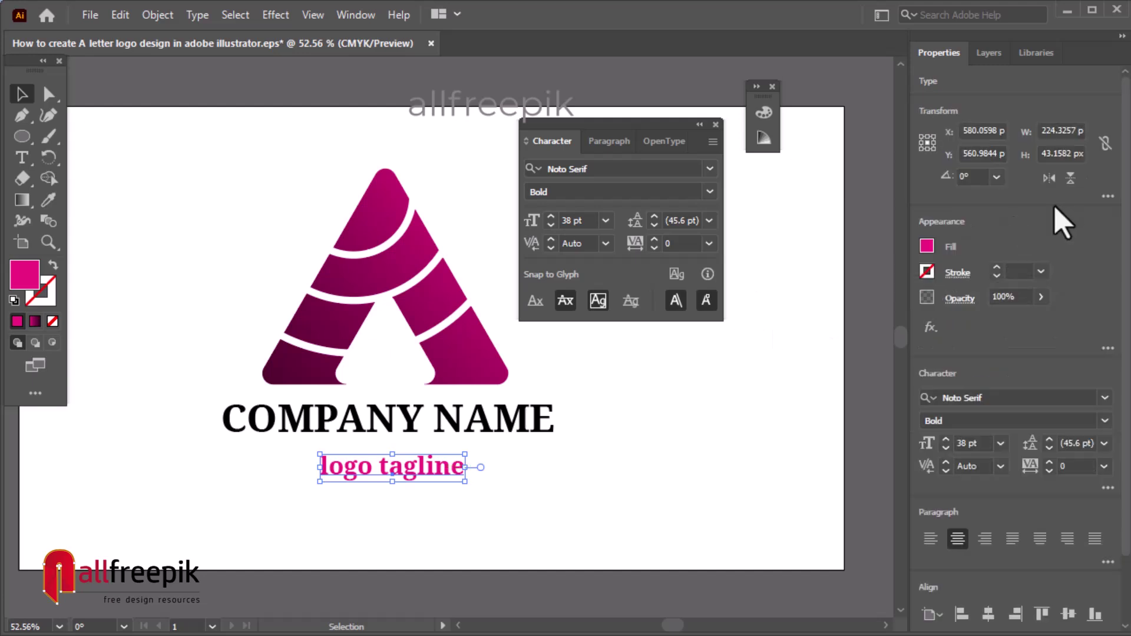
left_click(927, 247)
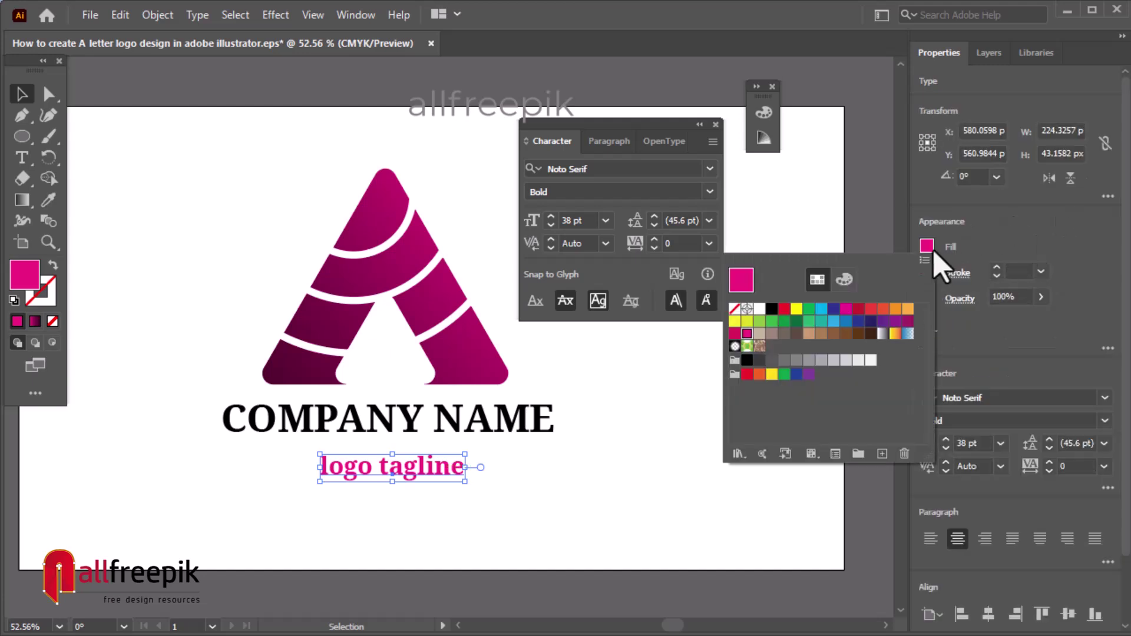
left_click(846, 280)
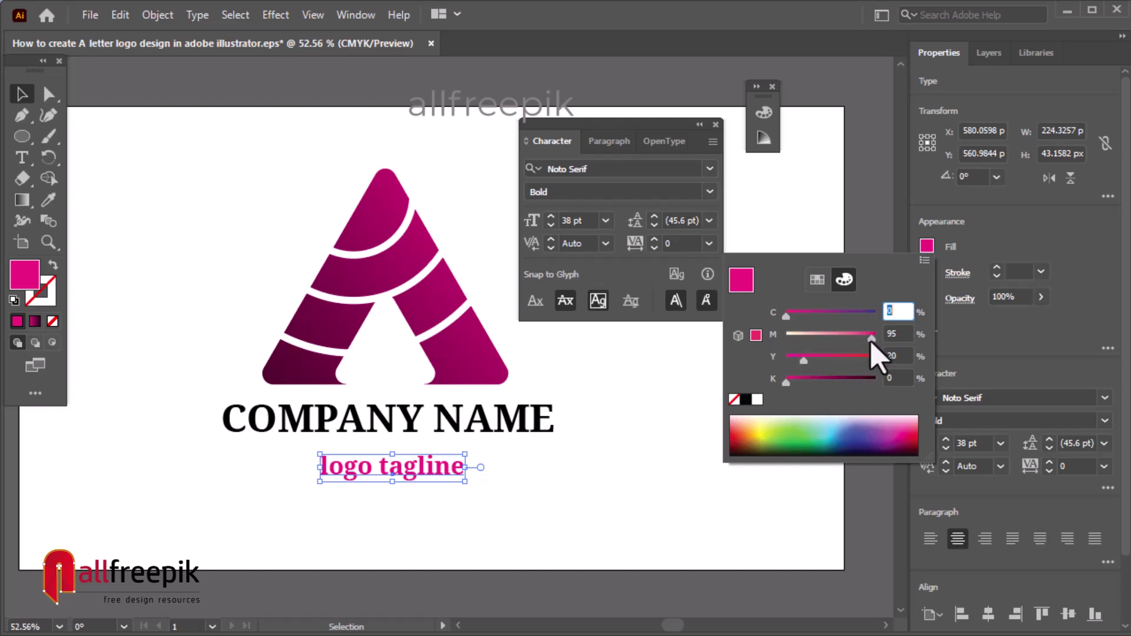
mouse_move(872, 336)
left_mouse_down()
mouse_move(856, 336)
mouse_move(851, 354)
left_mouse_up()
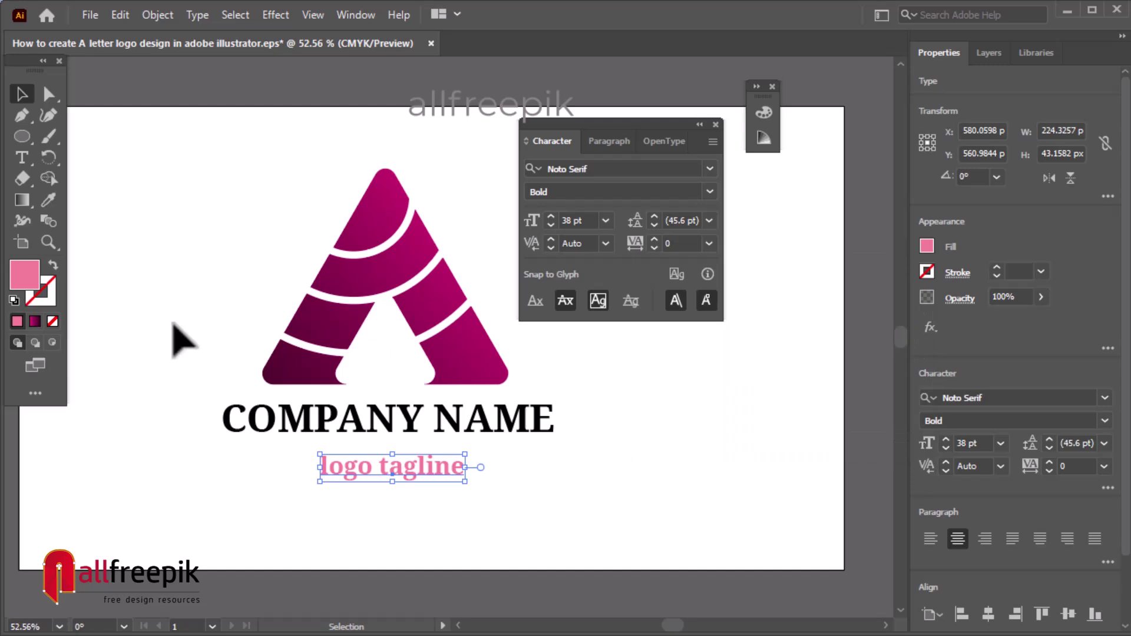
Browse the font list and set the whole tagline in Raleway Regular.
key("t")
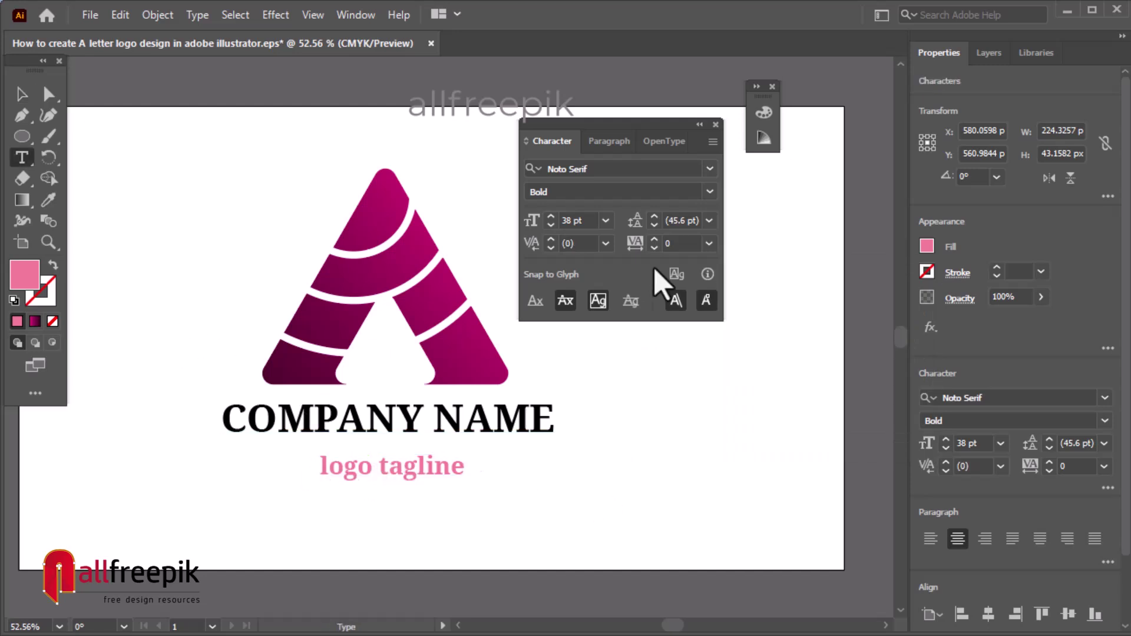
key("ctrl+a")
left_click(687, 169)
key("Down")
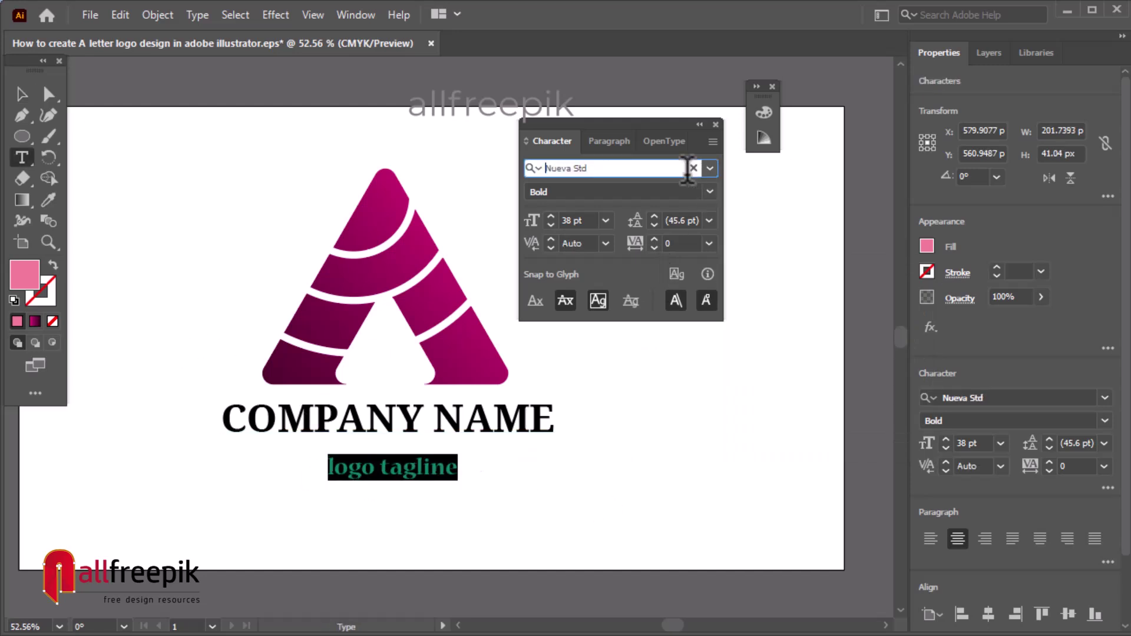
key("Down")
key("Down")
key("Down")
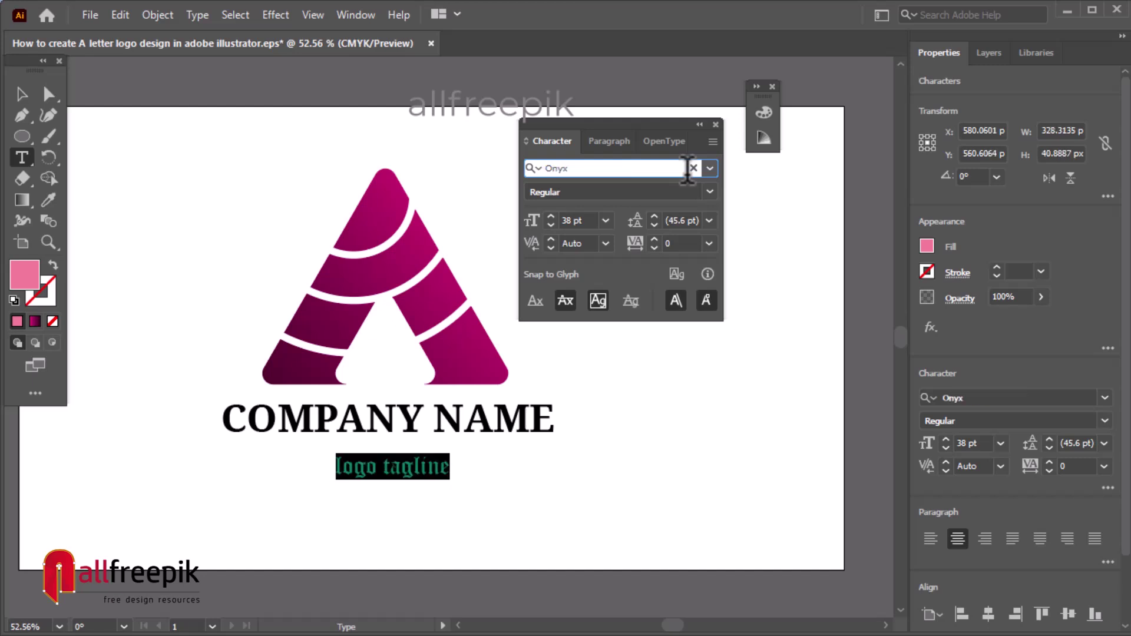
key("Down")
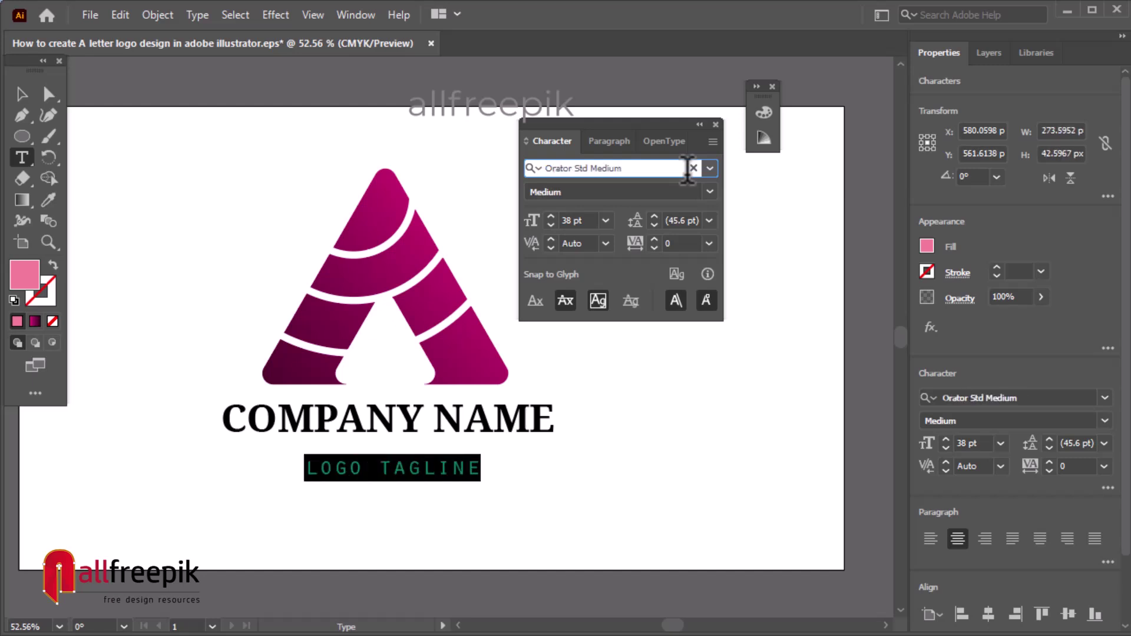
key("Down")
key("Down")
key("Down")
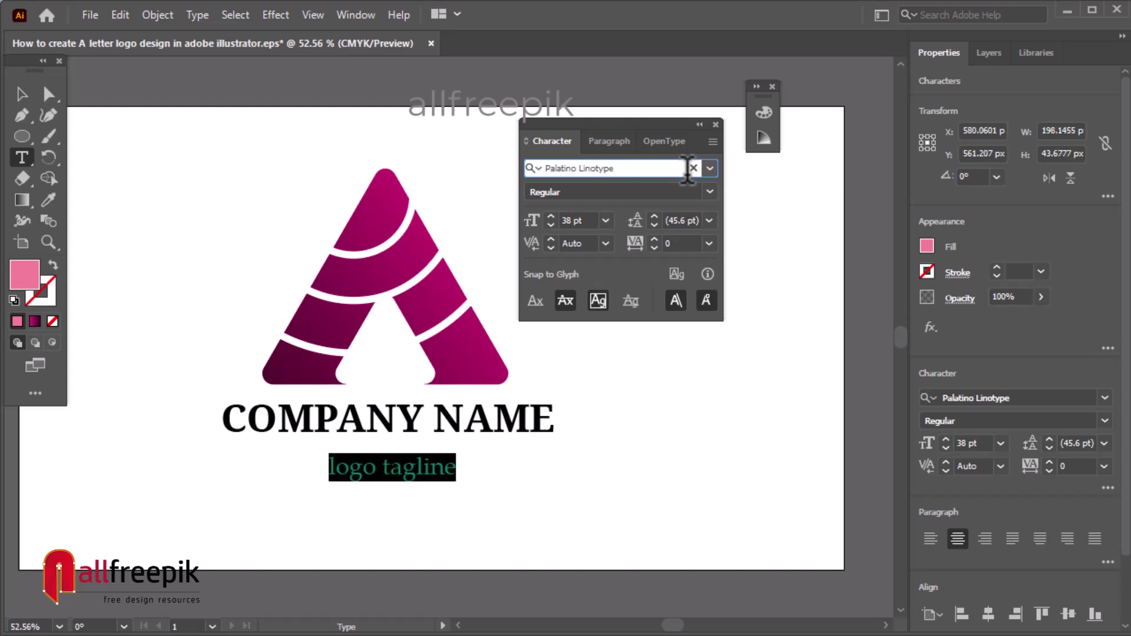
key("Down")
key("Down")
key("Down")
key("Down")
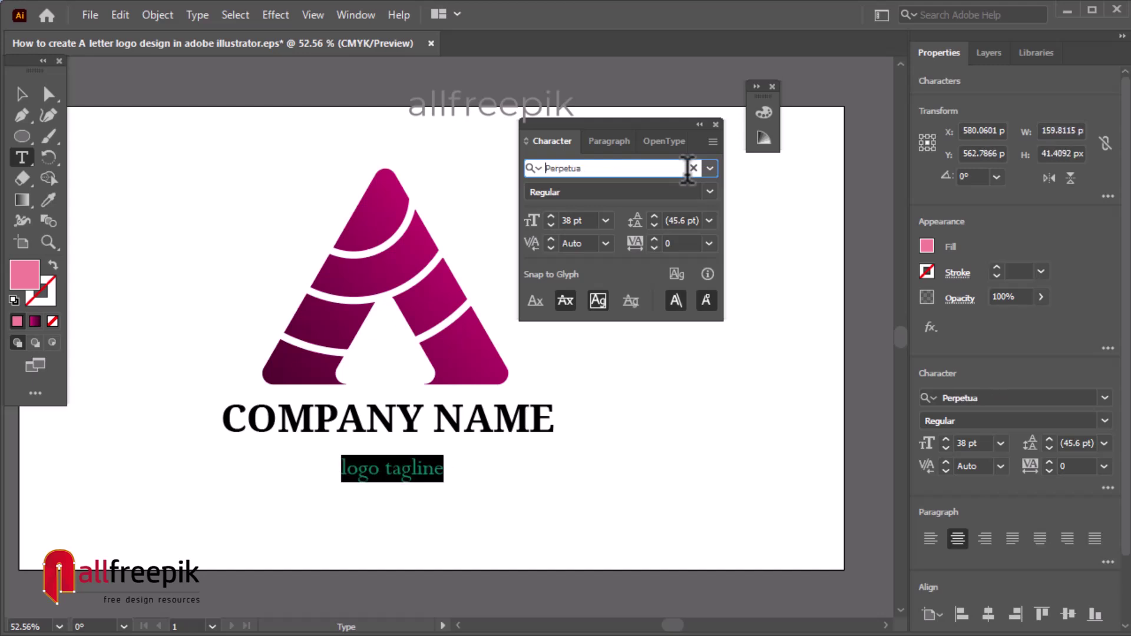
key("Down")
key("Down")
key("Down")
key("Down")
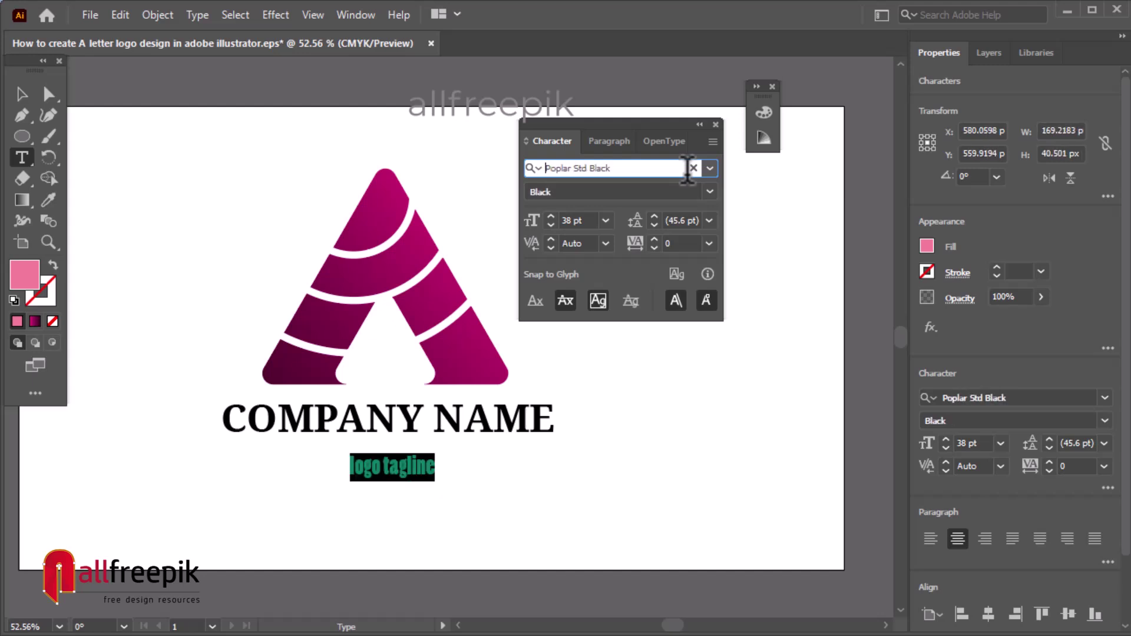
key("Down")
key("Down")
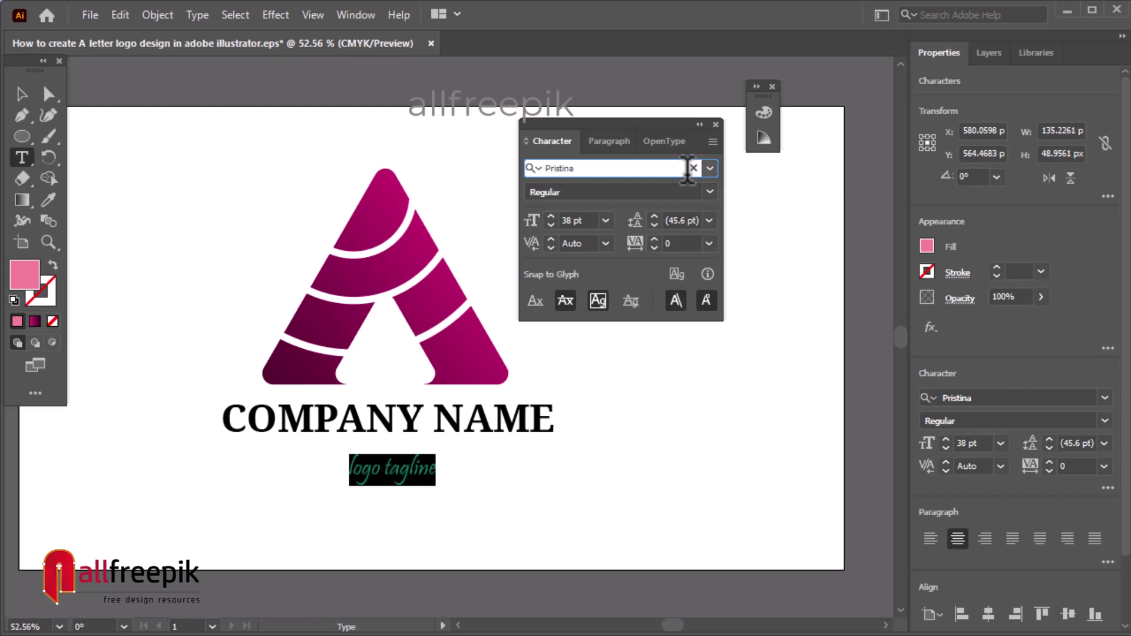
key("Down")
key("Down")
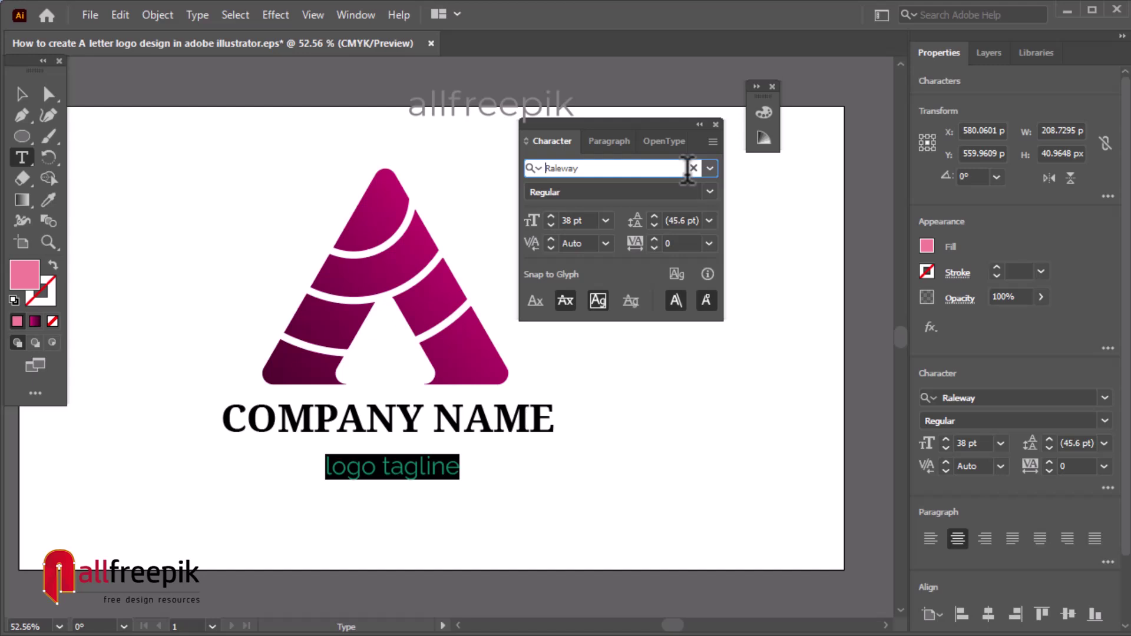
key("Down")
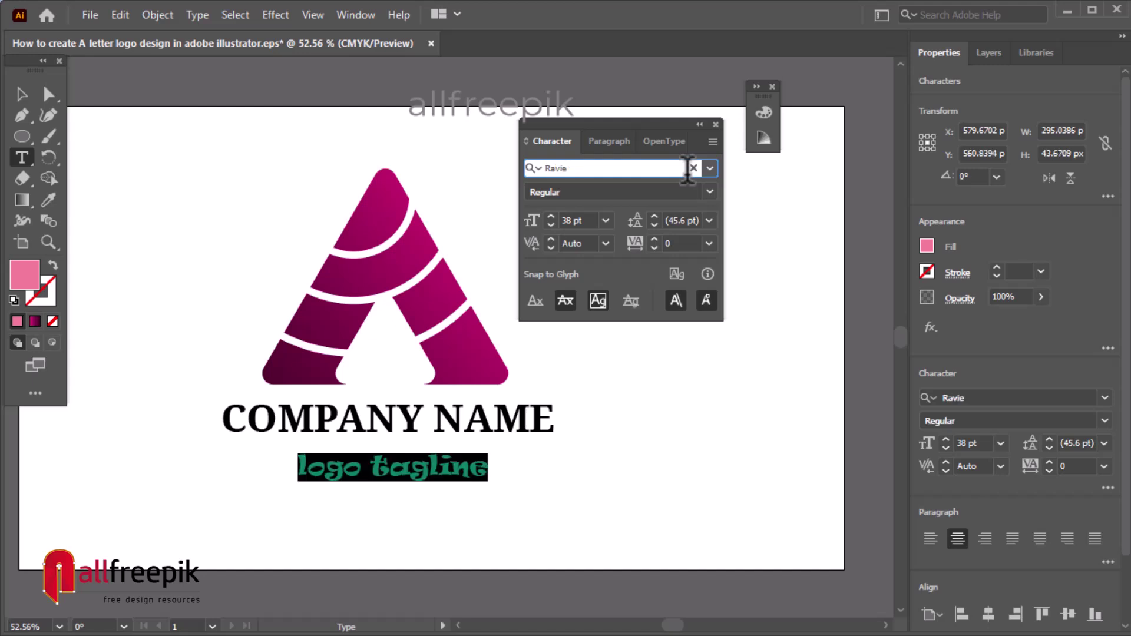
key("Up")
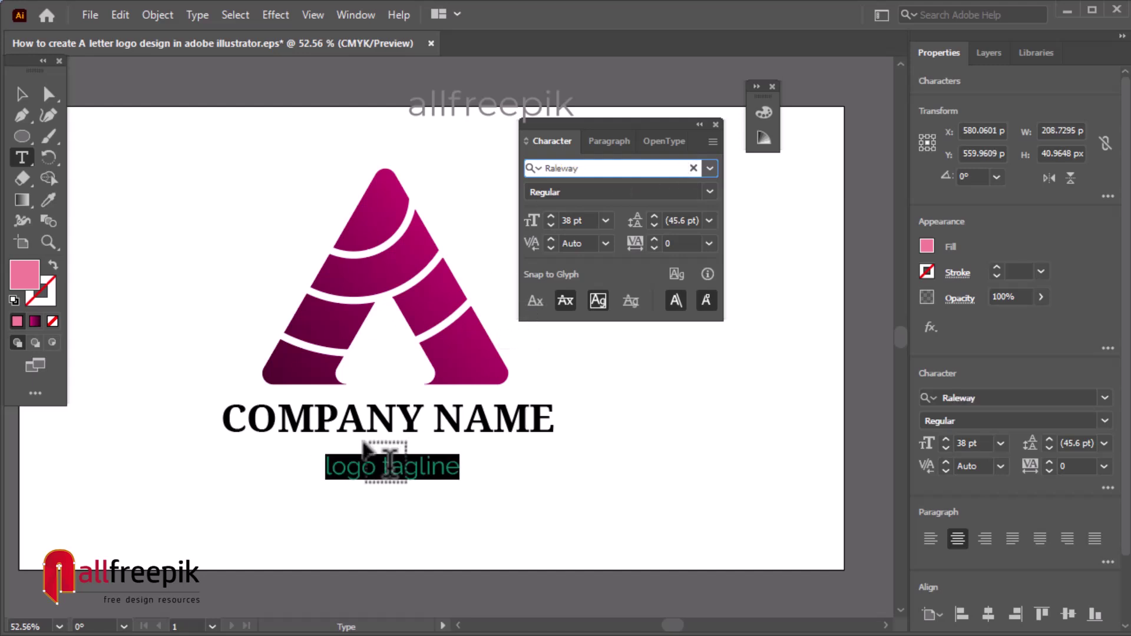
Capitalise the initial l and t so the tagline reads 'Logo Tagline'.
left_click(332, 468)
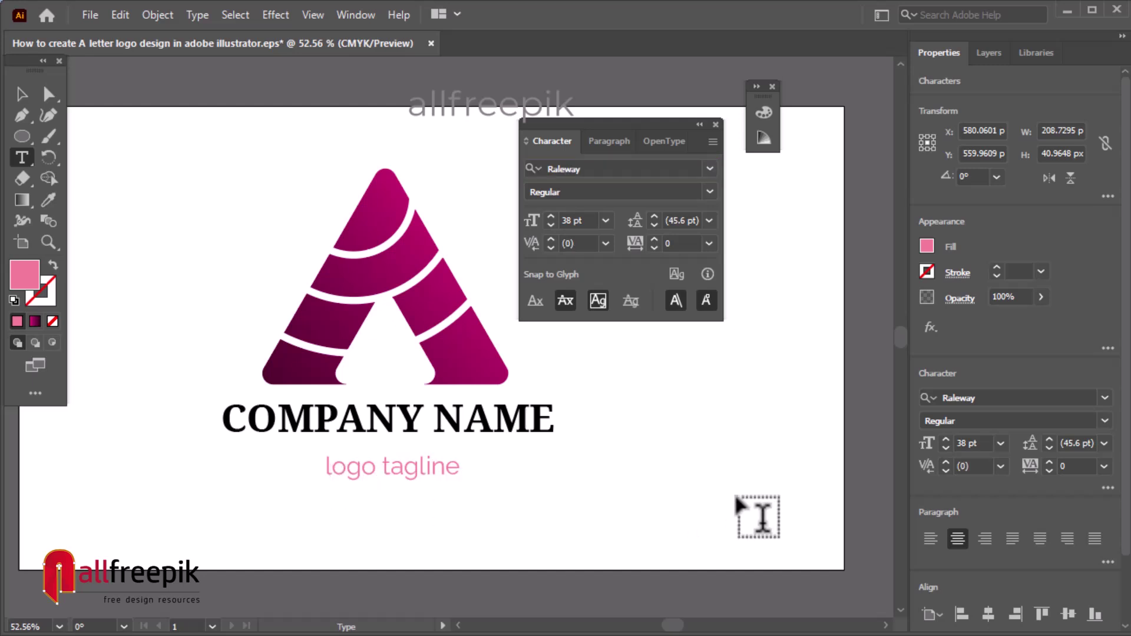
key("shift+Right")
type("L")
key("ctrl+Right")
key("shift+Right")
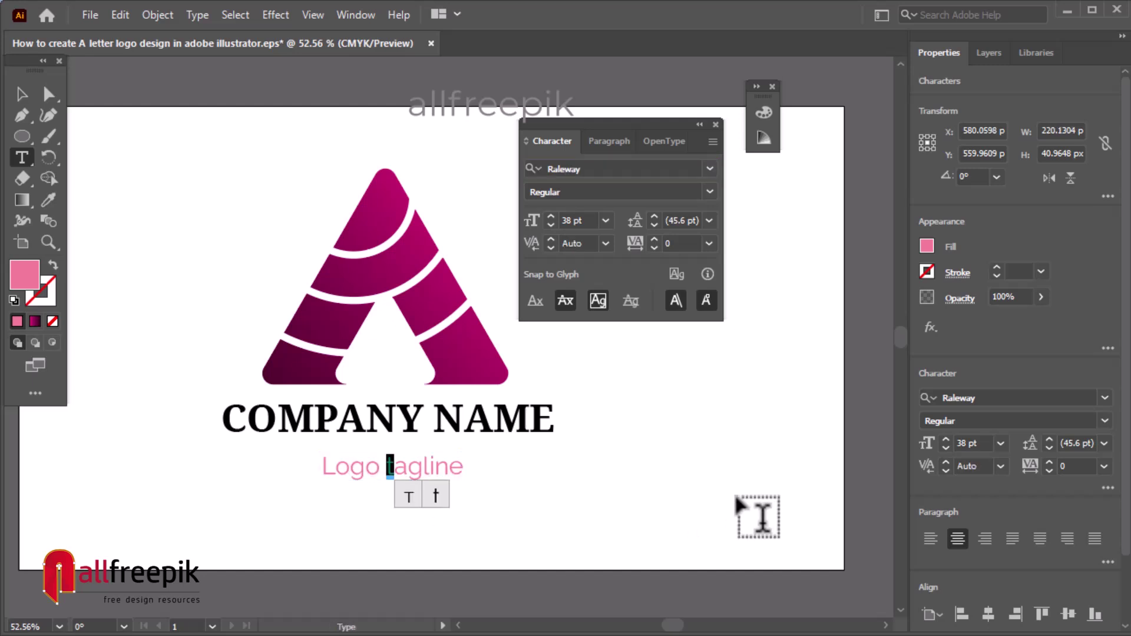
type("T")
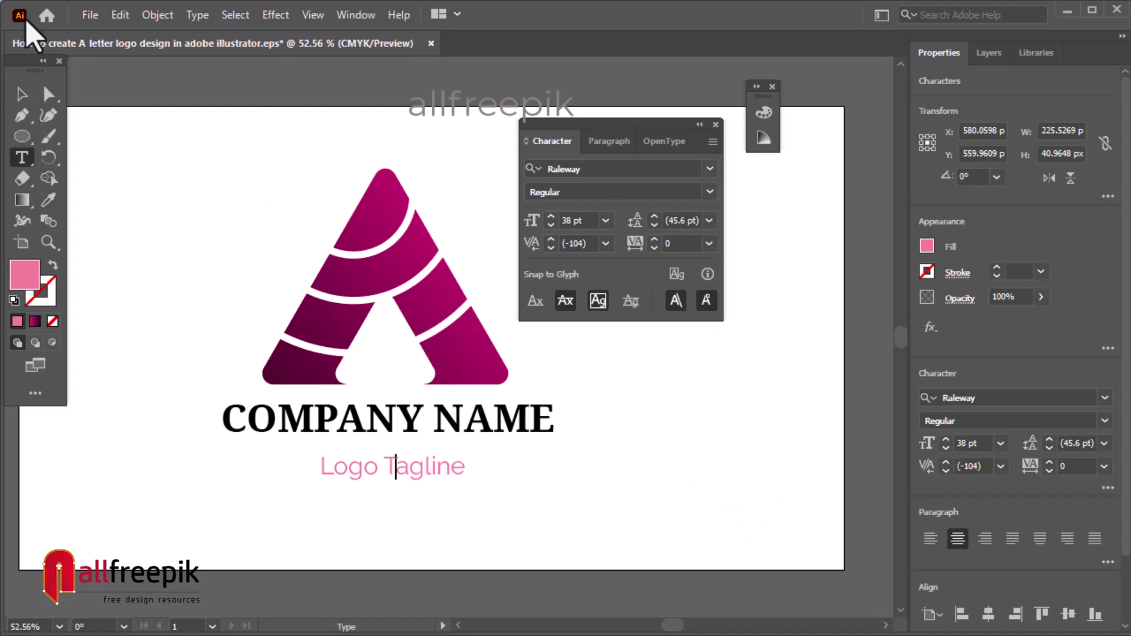
left_click(21, 95)
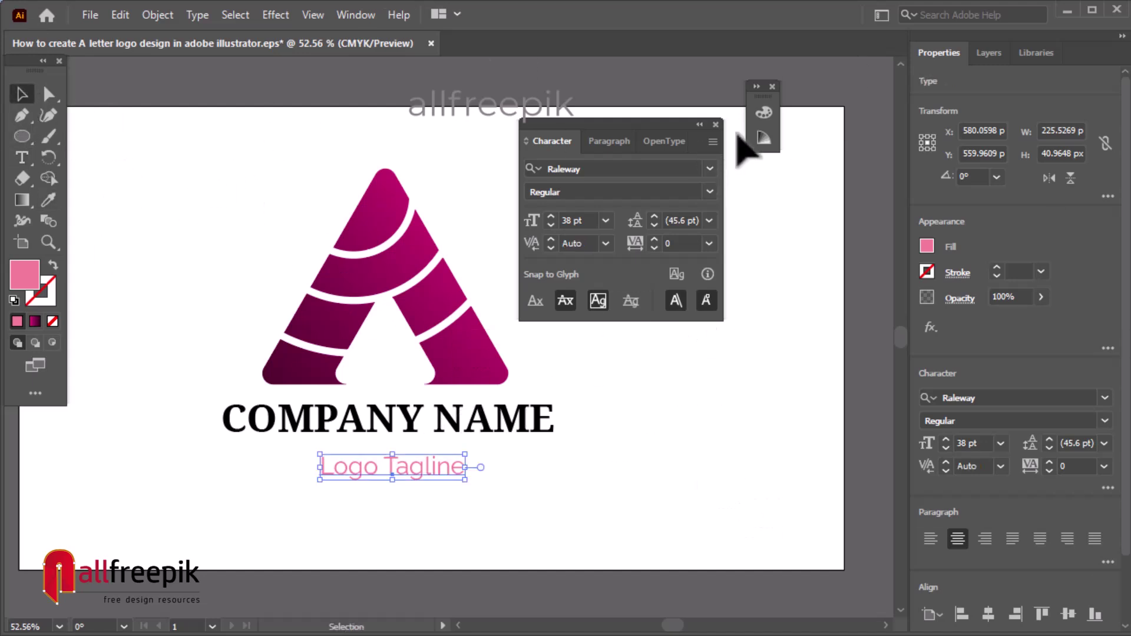
Close the Character panel and panel dock, deselect, and zoom and pan to frame the logo.
left_click(716, 124)
left_click(773, 86)
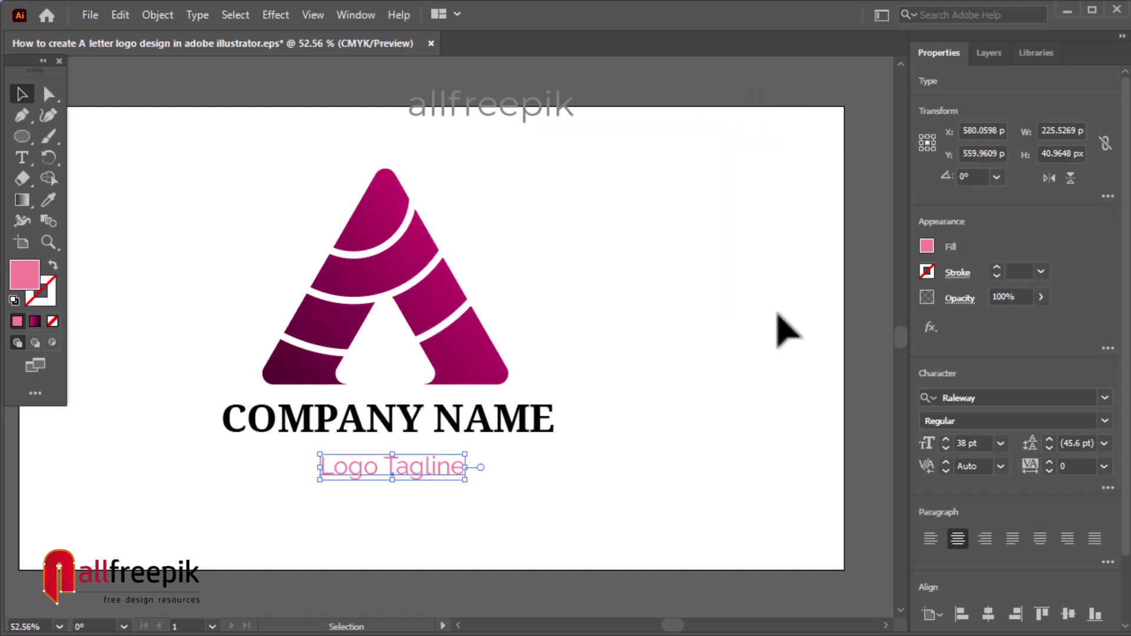
left_click(454, 346)
left_click(409, 341, "ctrl")
left_click_drag(590, 409, 611, 430)
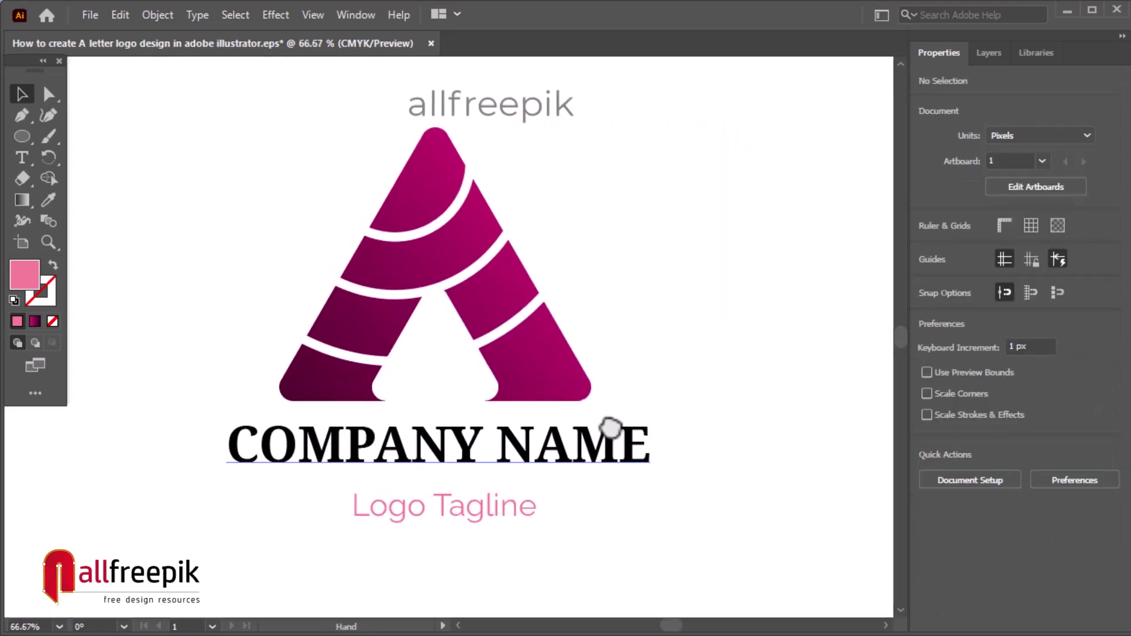